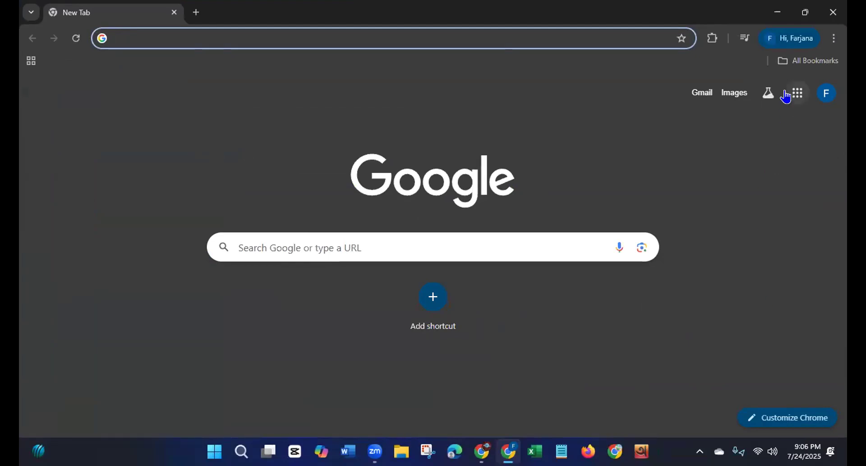
Step: Open Facebook from the saved bookmarks and go to the recently searched LDM96 group
{"action": "left_click", "coordinate": [794, 60]}
{"action": "left_click", "coordinate": [663, 116]}
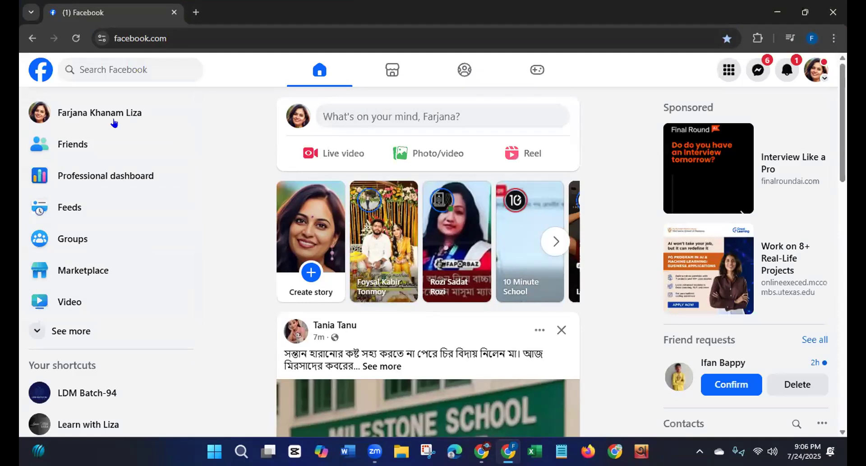
{"action": "left_click", "coordinate": [117, 62]}
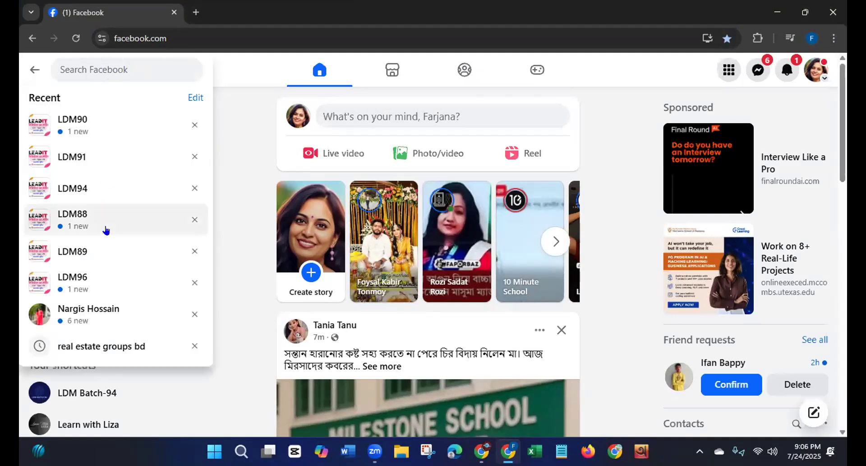
{"action": "left_click", "coordinate": [77, 286]}
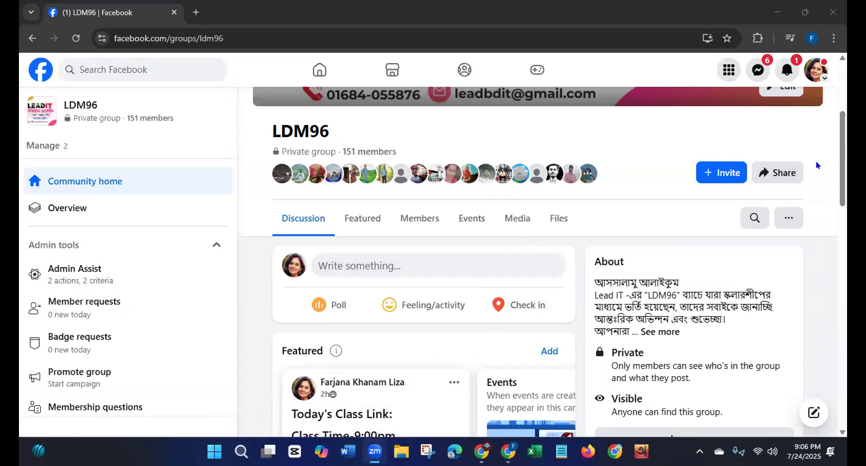
{"action": "left_click_drag", "start_coordinate": [844, 156], "coordinate": [844, 112]}
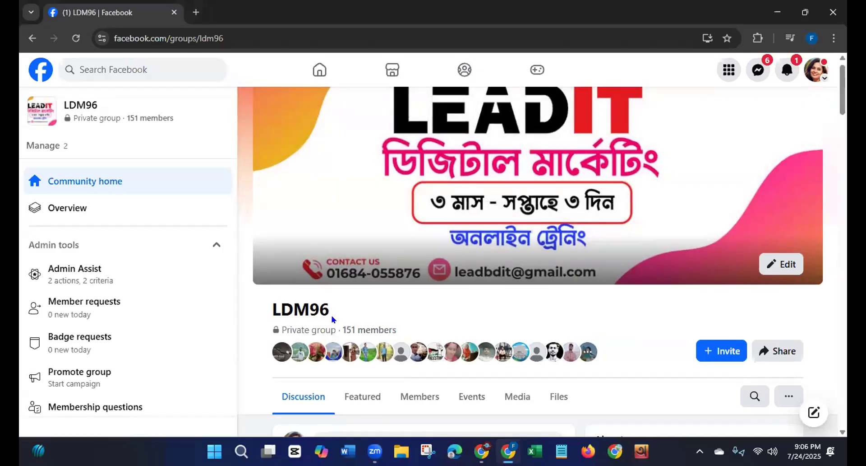
{"action": "left_click", "coordinate": [109, 34]}
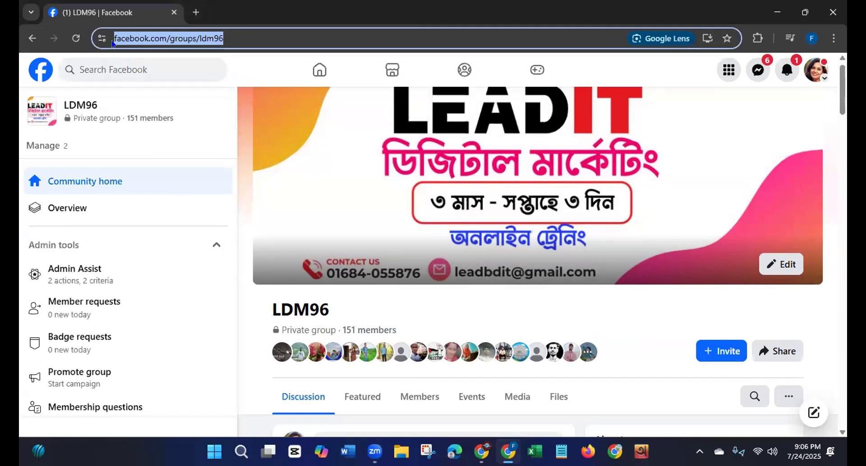
{"action": "left_click", "coordinate": [380, 380]}
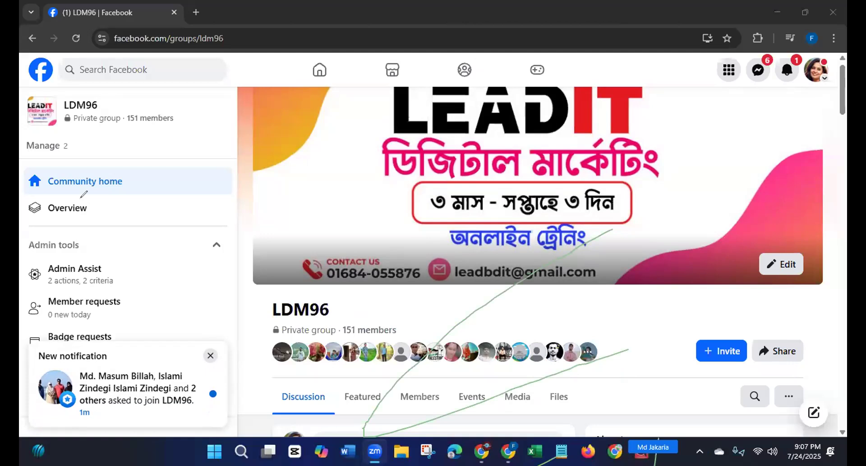
{"action": "left_click", "coordinate": [459, 320]}
{"action": "left_click", "coordinate": [469, 312]}
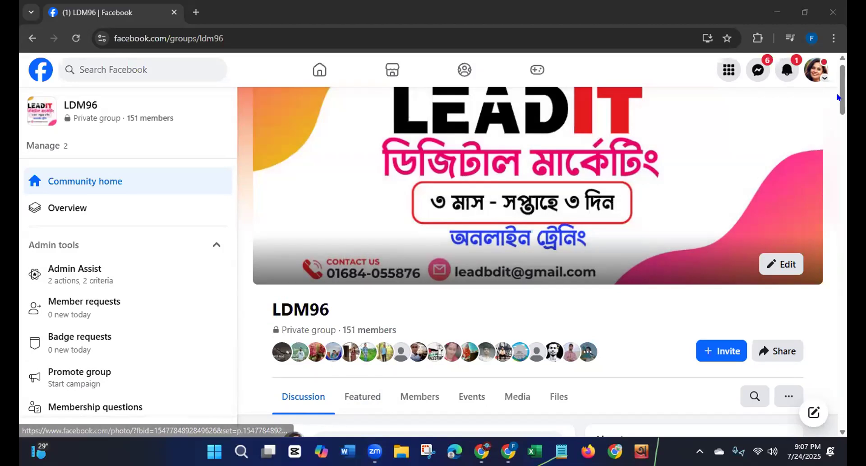
{"action": "left_click_drag", "start_coordinate": [840, 97], "coordinate": [838, 127]}
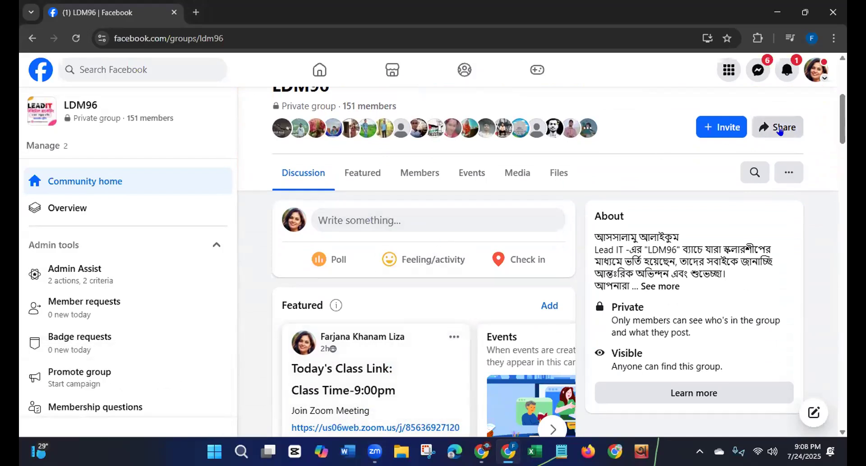
{"action": "left_click_drag", "start_coordinate": [841, 114], "coordinate": [841, 105]}
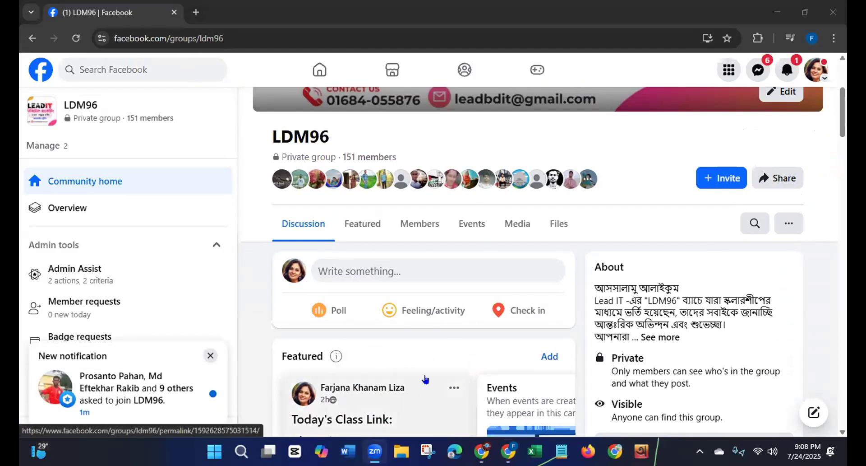
Step: Open the LDM96 group's featured posts and look over the class link post, About details and cover banner
{"action": "left_click", "coordinate": [360, 230]}
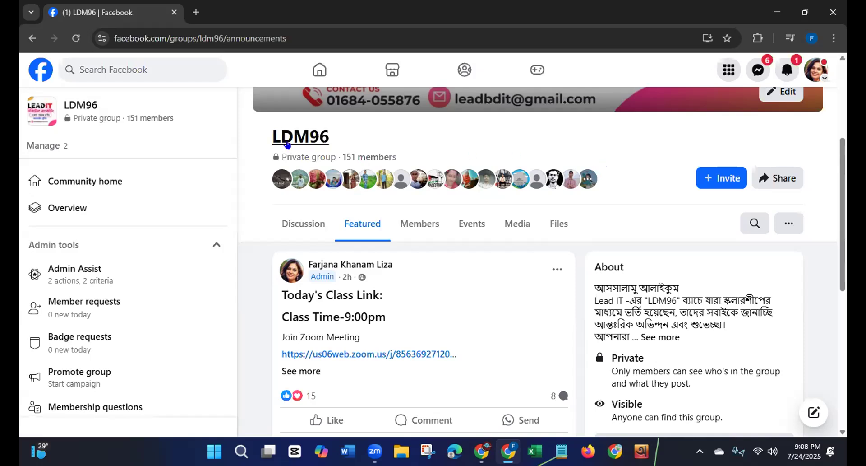
{"action": "left_click_drag", "start_coordinate": [841, 156], "coordinate": [840, 117]}
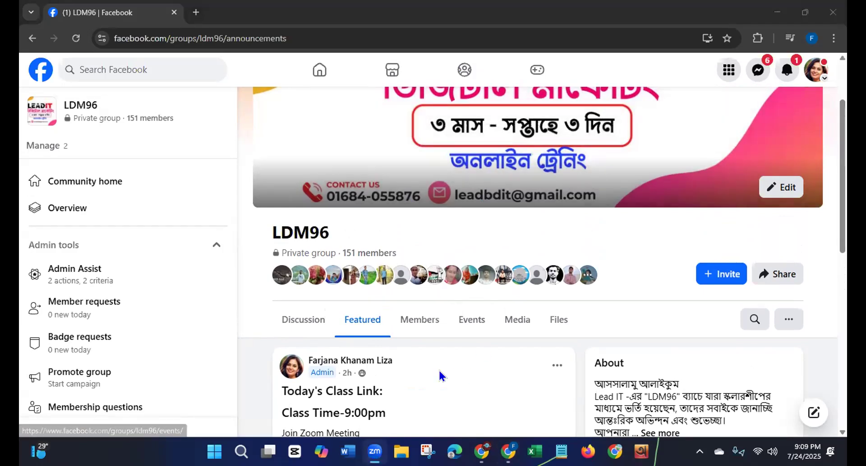
{"action": "left_click_drag", "start_coordinate": [840, 178], "coordinate": [838, 240]}
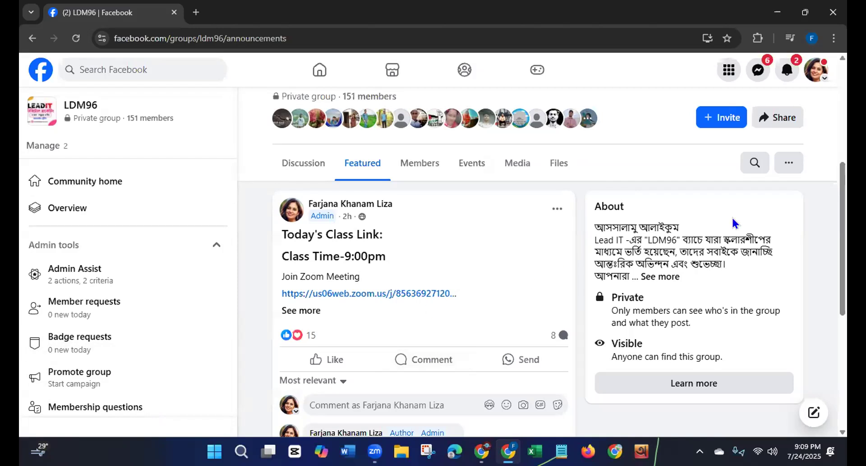
{"action": "scroll", "coordinate": [842, 226], "scroll_direction": "up", "scroll_amount": 1}
{"action": "scroll", "coordinate": [537, 253], "scroll_direction": "up", "scroll_amount": 4}
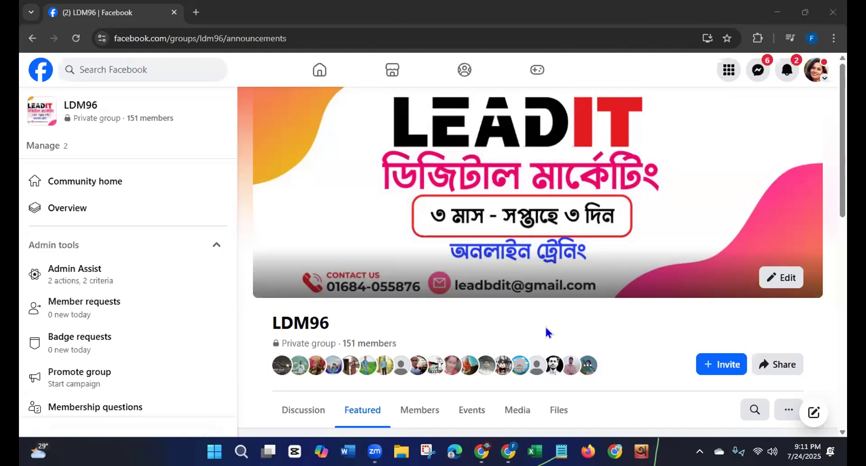
{"action": "left_click_drag", "start_coordinate": [839, 127], "coordinate": [807, 189]}
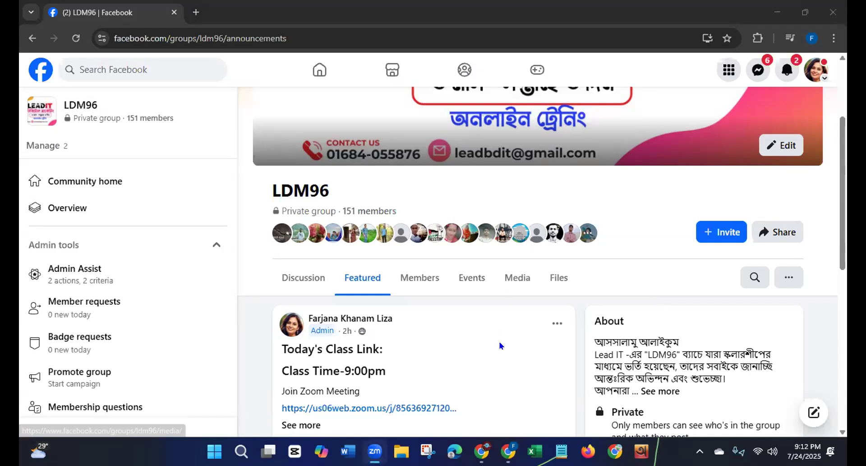
{"action": "left_click_drag", "start_coordinate": [842, 155], "coordinate": [842, 121]}
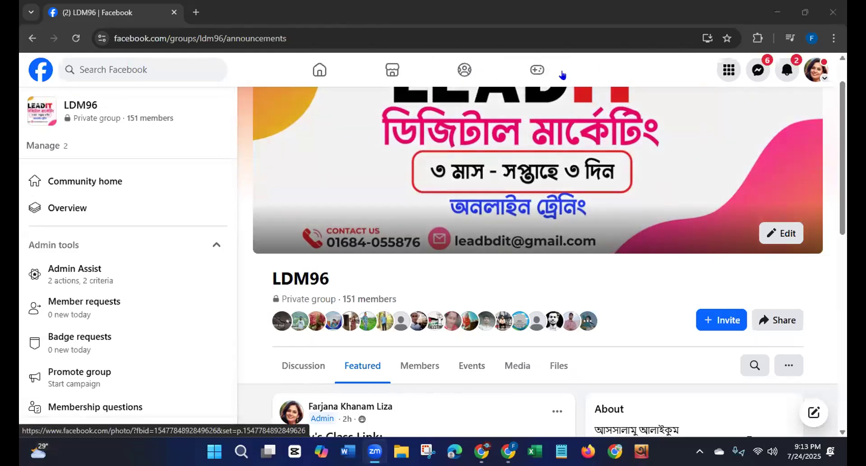
Step: Start creating a new Facebook Page from the Create options
{"action": "left_click", "coordinate": [725, 71]}
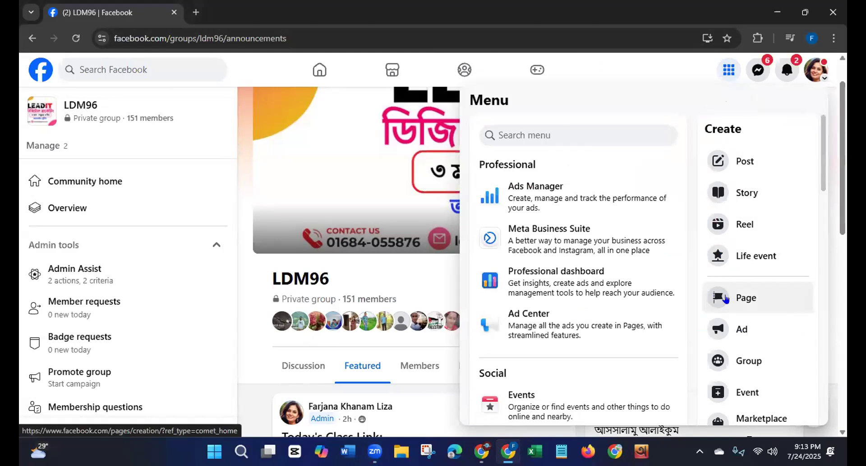
{"action": "left_click_drag", "start_coordinate": [700, 128], "coordinate": [726, 127]}
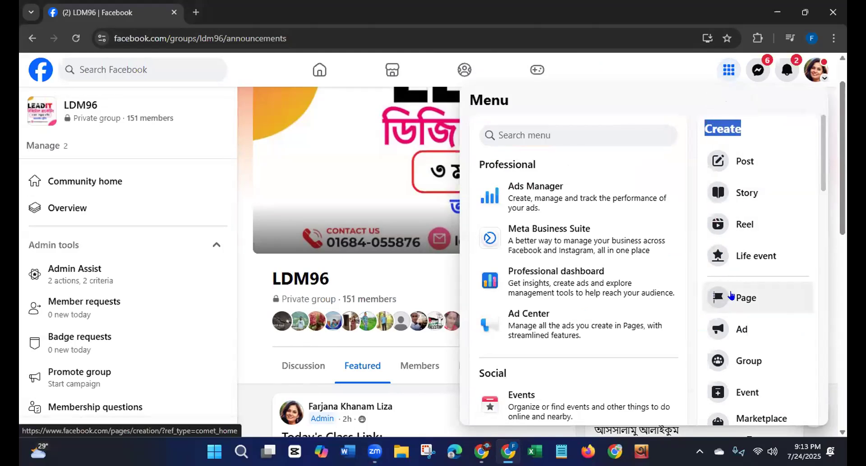
{"action": "left_click", "coordinate": [727, 296]}
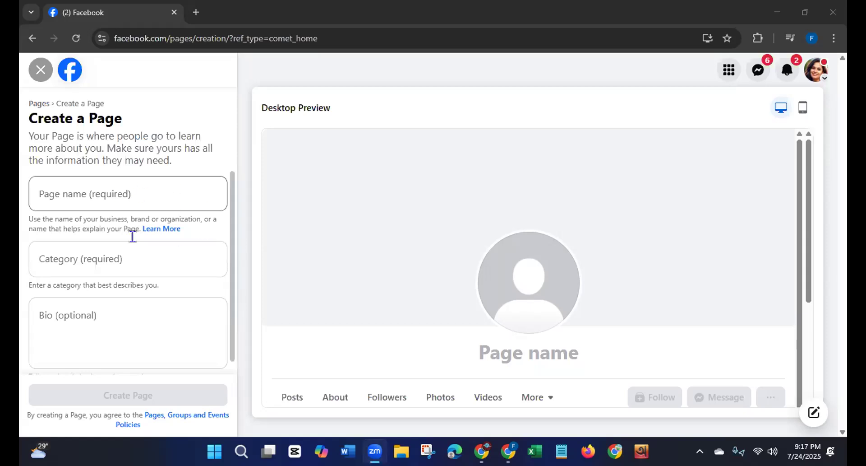
Step: Enter "LDM Batch-96" as the name of the new Page
{"action": "left_click", "coordinate": [128, 188]}
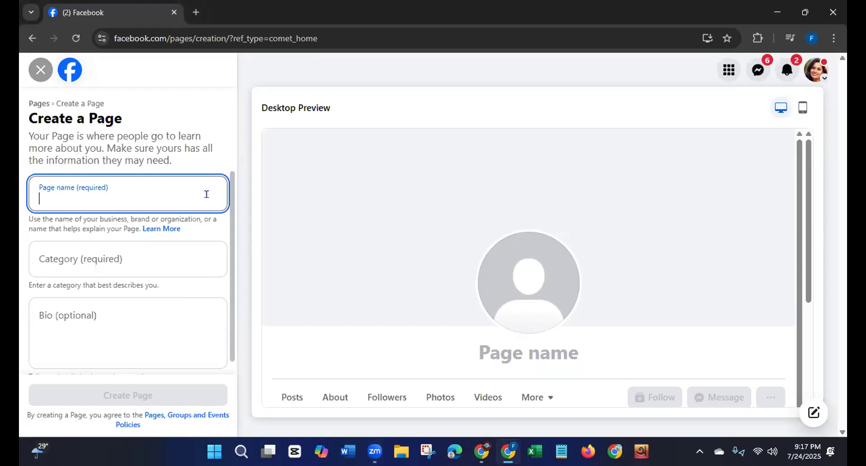
{"action": "type", "text": "LDM Batch-"}
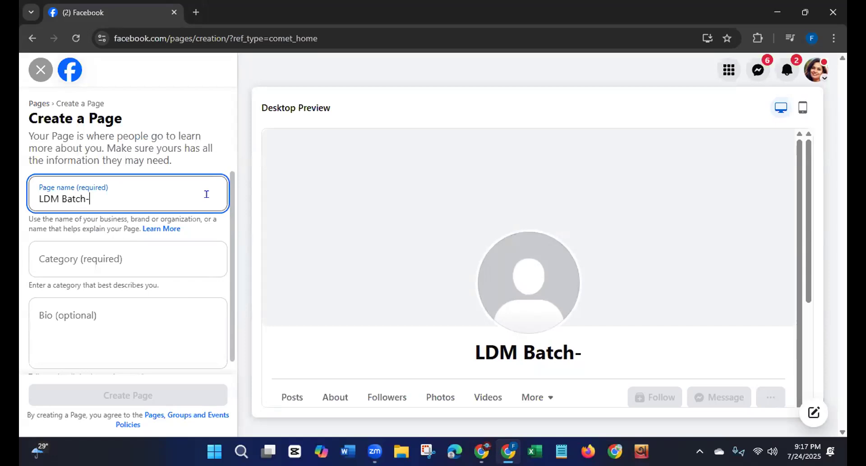
{"action": "type", "text": "96"}
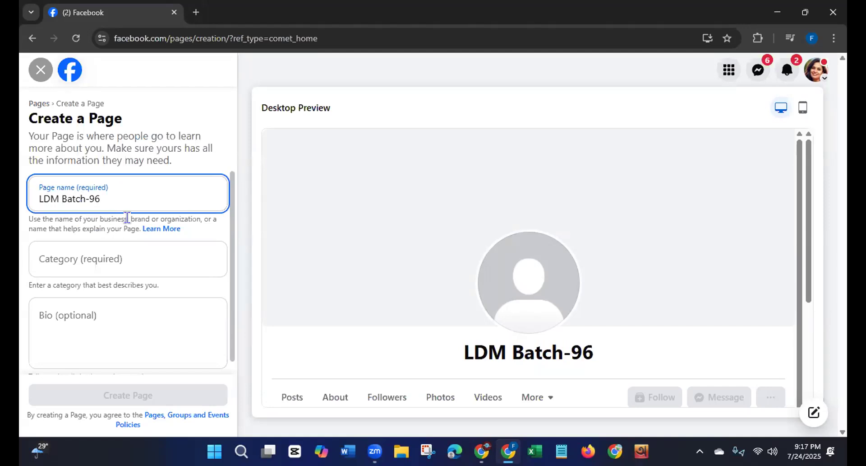
Step: Search the Page categories for "Fashion" and browse the suggestions
{"action": "left_click", "coordinate": [118, 257]}
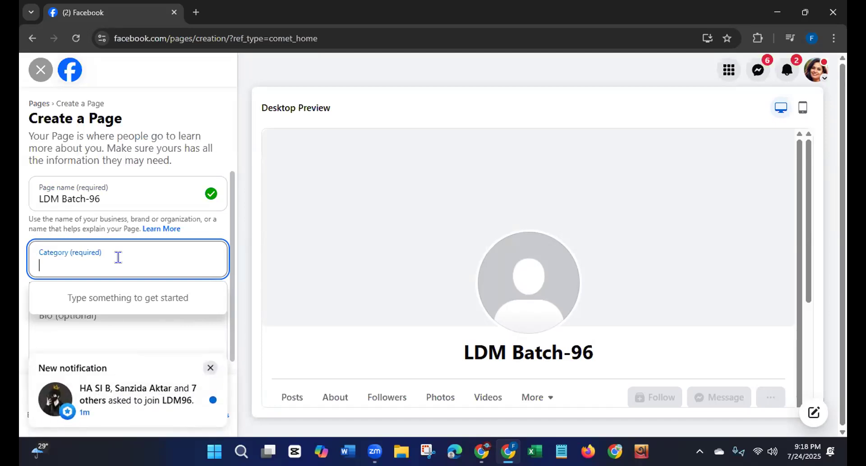
{"action": "type", "text": "Fash"}
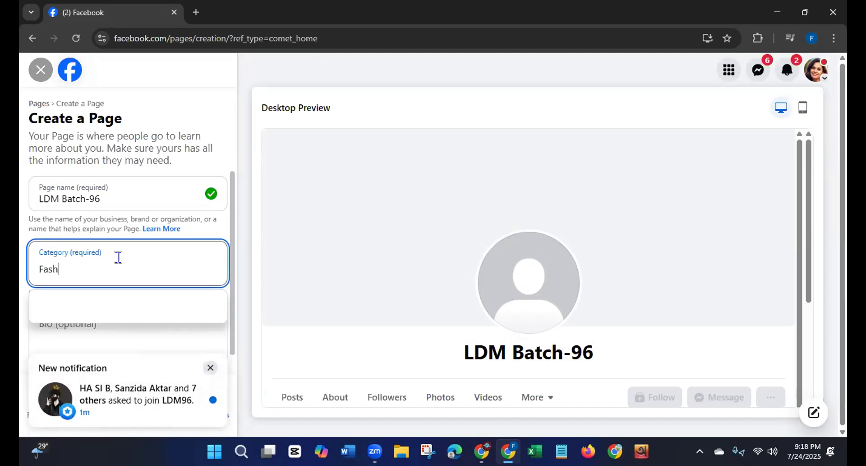
{"action": "type", "text": "ion"}
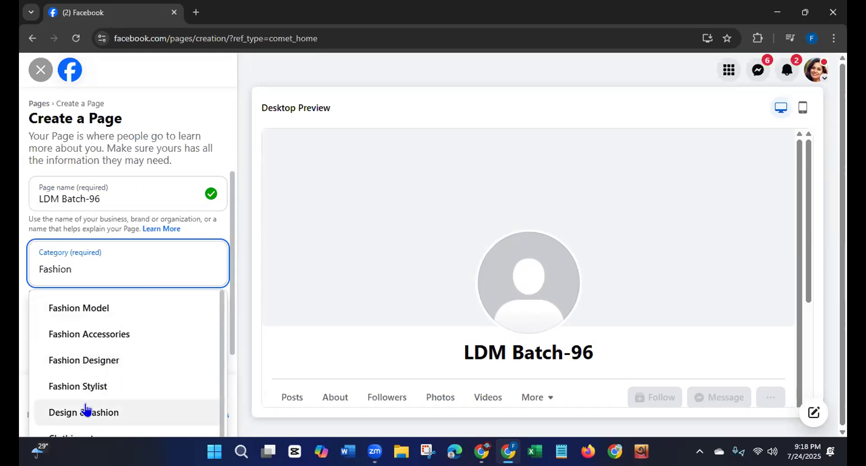
{"action": "left_click_drag", "start_coordinate": [218, 318], "coordinate": [218, 411]}
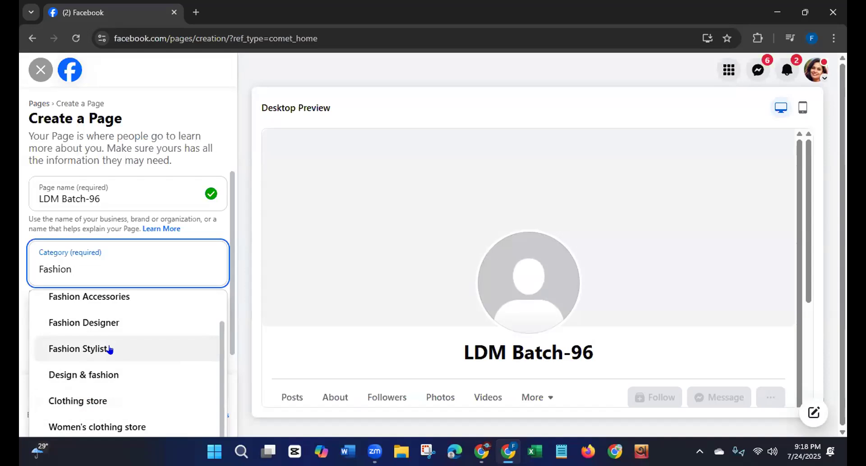
Step: Change the category search to "Food" and browse the suggested categories
{"action": "key", "text": "BackSpace"}
{"action": "key", "text": "BackSpace"}
{"action": "key", "text": "BackSpace"}
{"action": "key", "text": "BackSpace"}
{"action": "key", "text": "BackSpace"}
{"action": "key", "text": "BackSpace"}
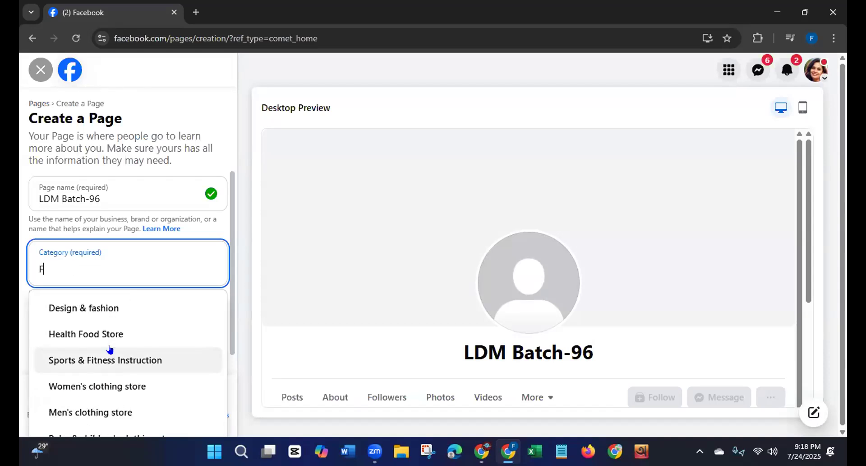
{"action": "type", "text": "ood"}
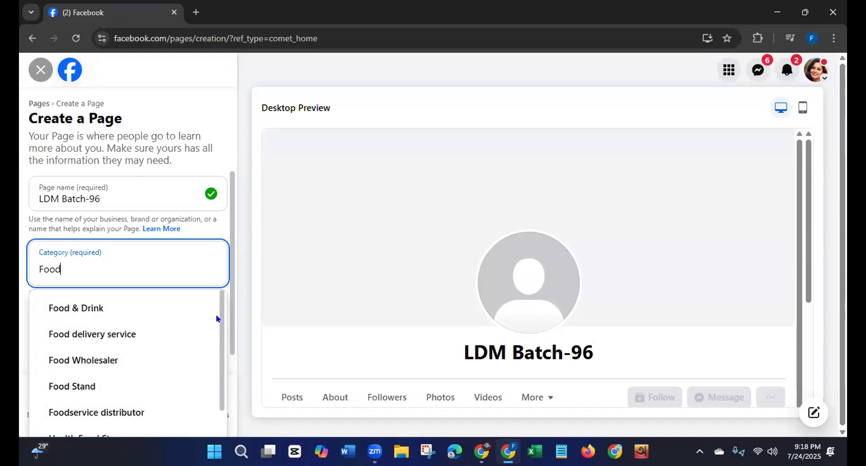
{"action": "left_click_drag", "start_coordinate": [220, 317], "coordinate": [219, 381]}
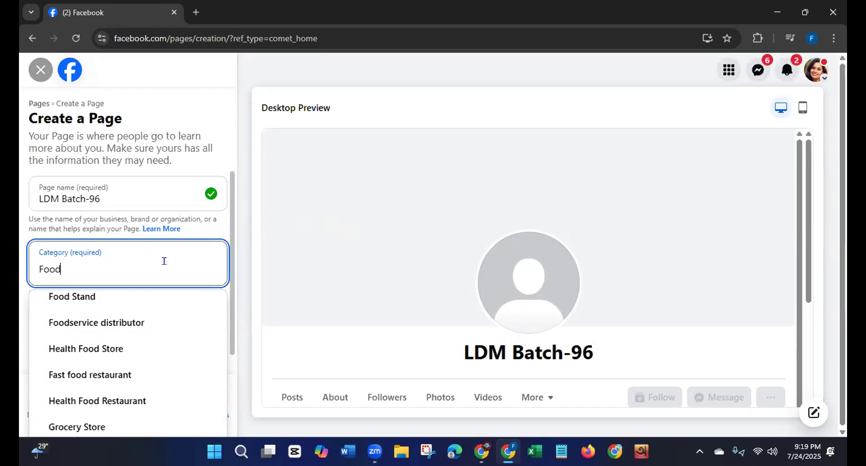
{"action": "left_click", "coordinate": [401, 55]}
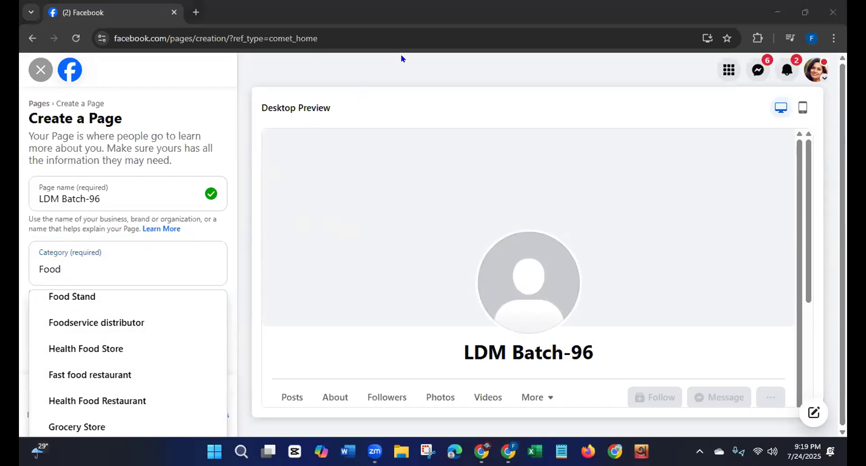
Step: Change the category search to "Educational", browse the suggestions, and shorten the search to "Education"
{"action": "left_click", "coordinate": [79, 270]}
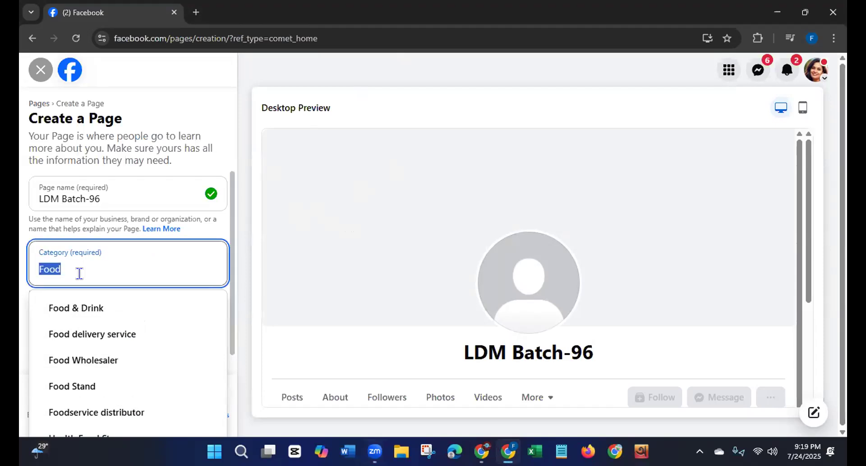
{"action": "key", "text": "BackSpace"}
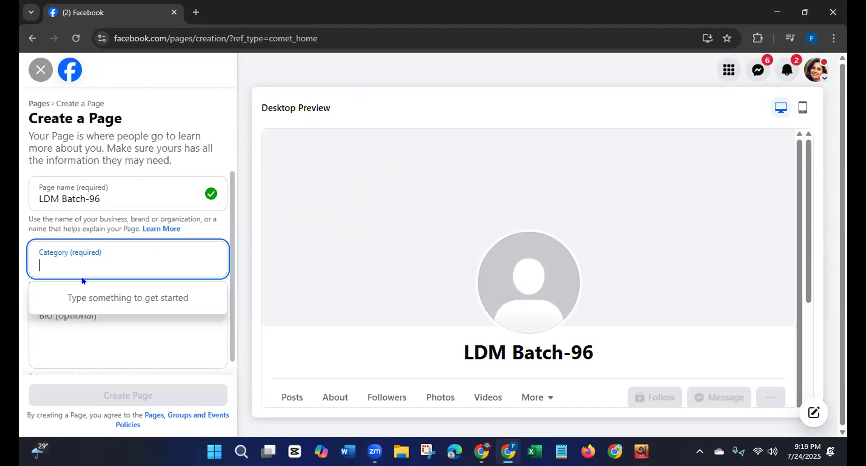
{"action": "type", "text": "E"}
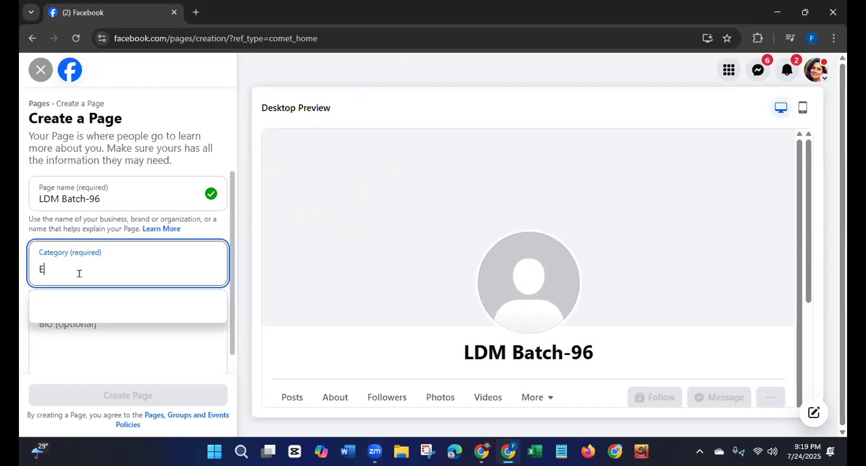
{"action": "type", "text": "duc"}
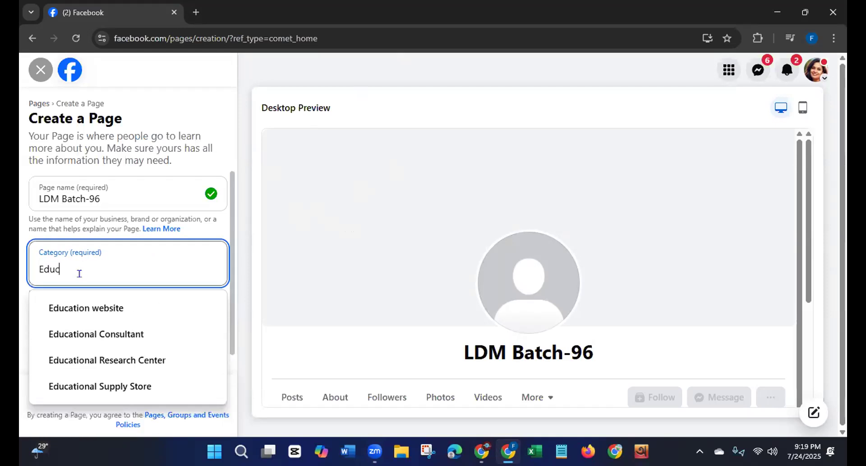
{"action": "type", "text": "ational"}
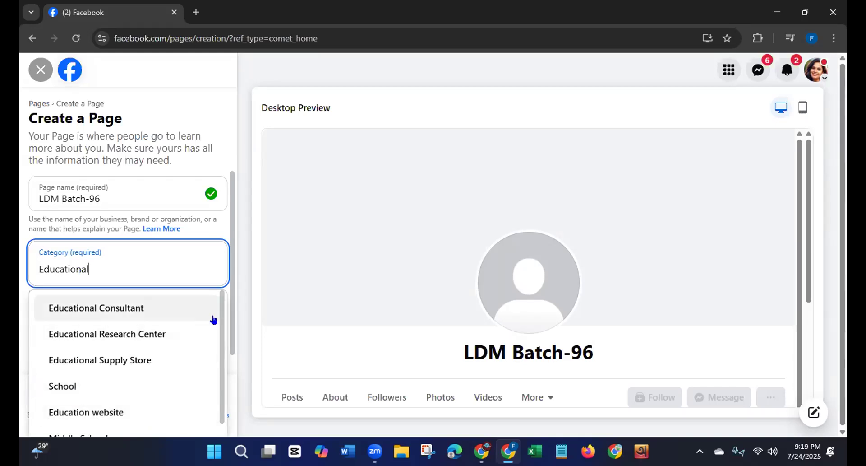
{"action": "scroll", "coordinate": [221, 319], "scroll_direction": "down", "scroll_amount": 2}
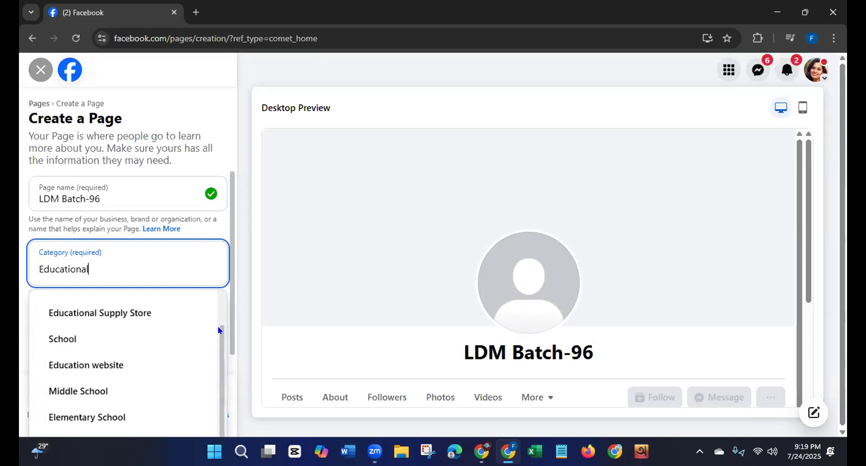
{"action": "scroll", "coordinate": [221, 318], "scroll_direction": "up", "scroll_amount": 2}
{"action": "key", "text": "BackSpace"}
{"action": "key", "text": "BackSpace"}
{"action": "key", "text": "BackSpace"}
{"action": "key", "text": "BackSpace"}
{"action": "key", "text": "BackSpace"}
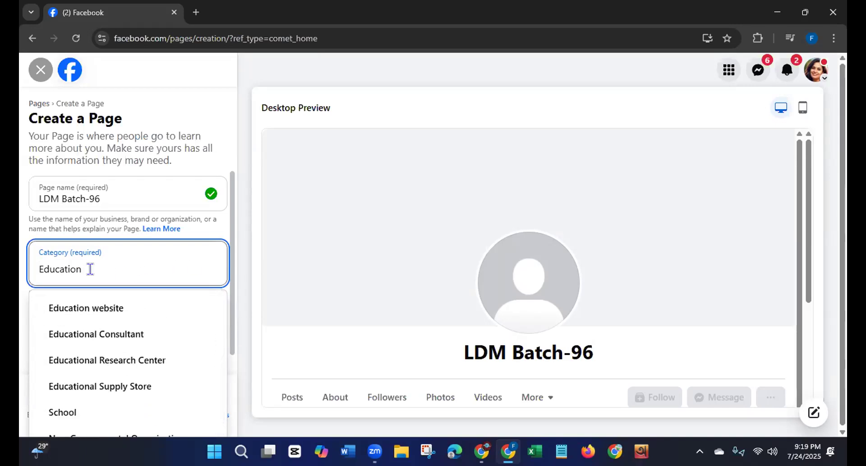
Step: Replace the category search with "Social" and choose Social Media Agency as the Page category
{"action": "key", "text": "BackSpace"}
{"action": "key", "text": "BackSpace"}
{"action": "key", "text": "BackSpace"}
{"action": "key", "text": "BackSpace"}
{"action": "key", "text": "BackSpace"}
{"action": "key", "text": "BackSpace"}
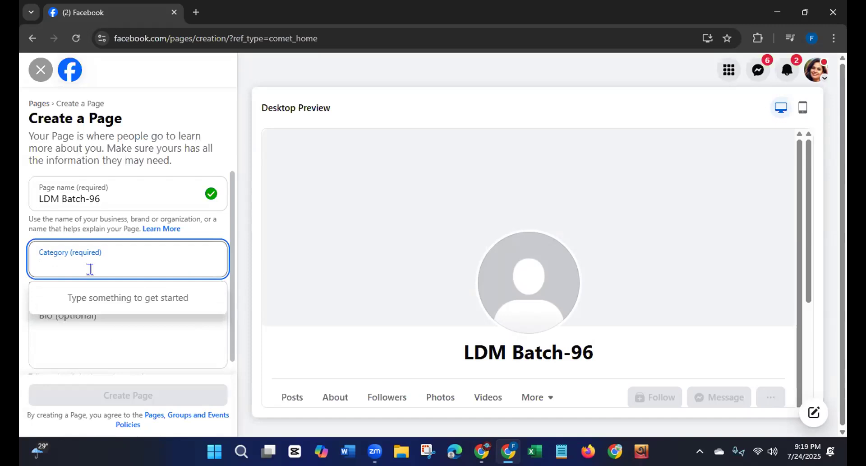
{"action": "type", "text": "Social"}
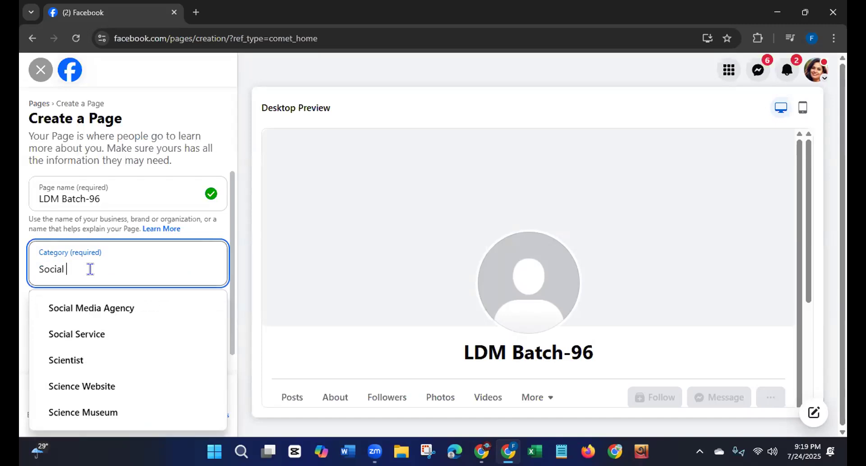
{"action": "left_click", "coordinate": [106, 311]}
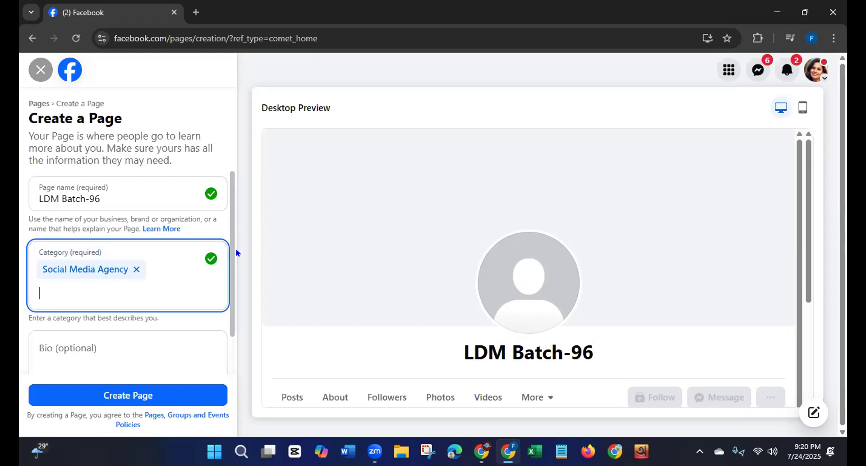
Step: Begin the Page bio with "LDM Batch-96 is a social media agency for providing social media services"
{"action": "scroll", "coordinate": [232, 232], "scroll_direction": "down", "scroll_amount": 1}
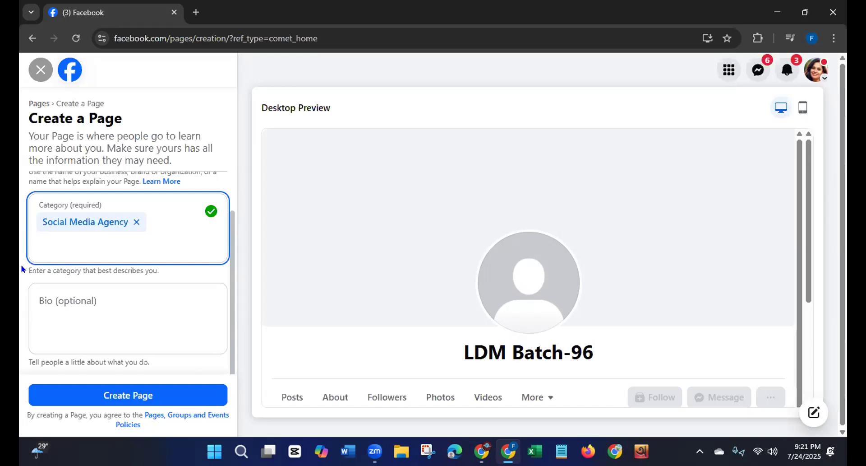
{"action": "left_click", "coordinate": [57, 300]}
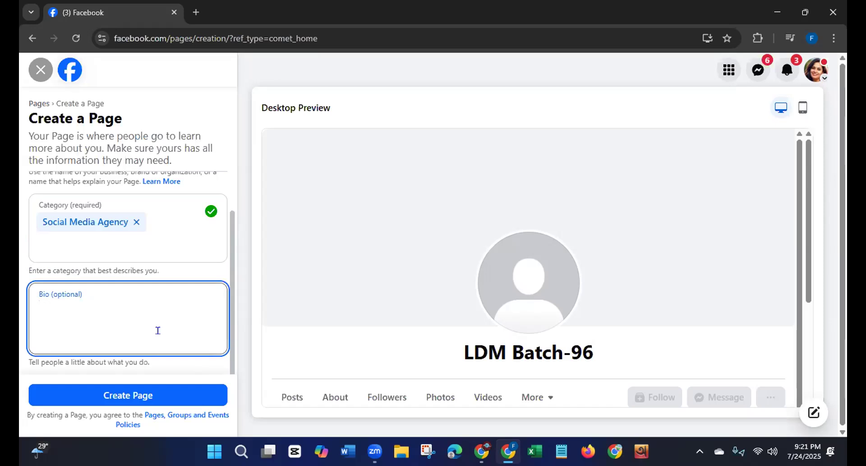
{"action": "type", "text": "LDM Batch"}
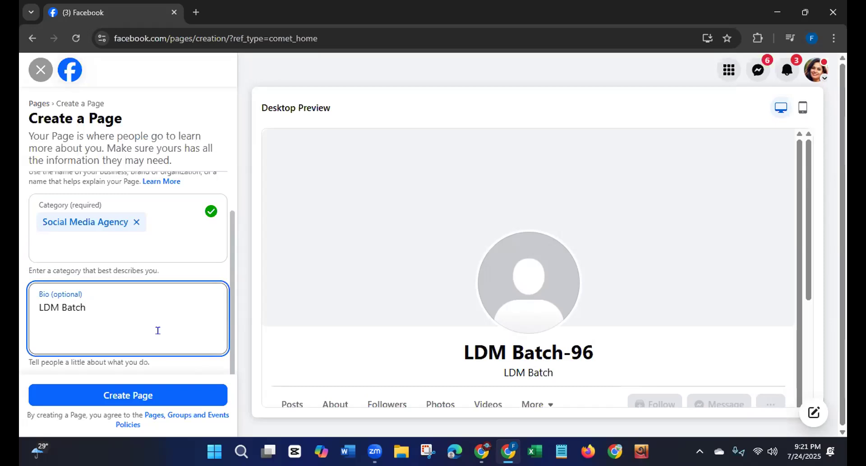
{"action": "type", "text": "-96"}
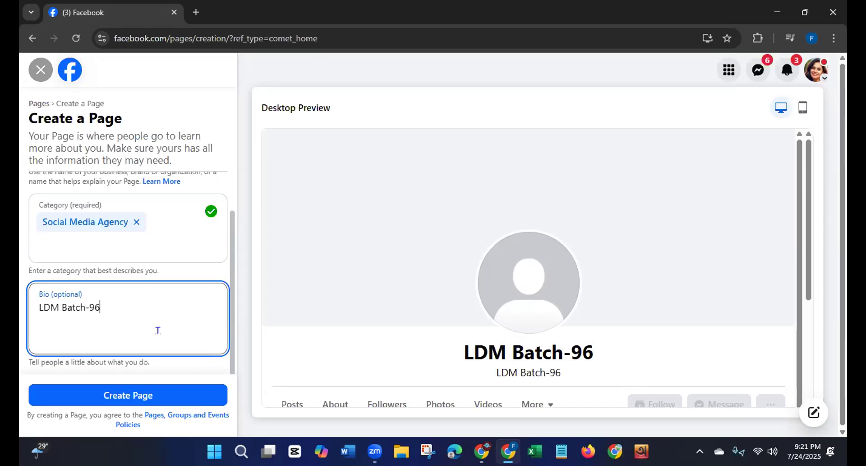
{"action": "type", "text": " is"}
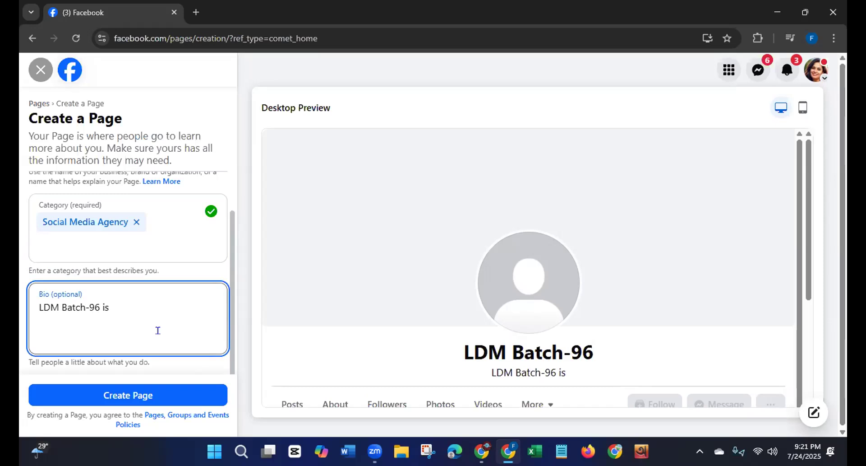
{"action": "type", "text": " a so"}
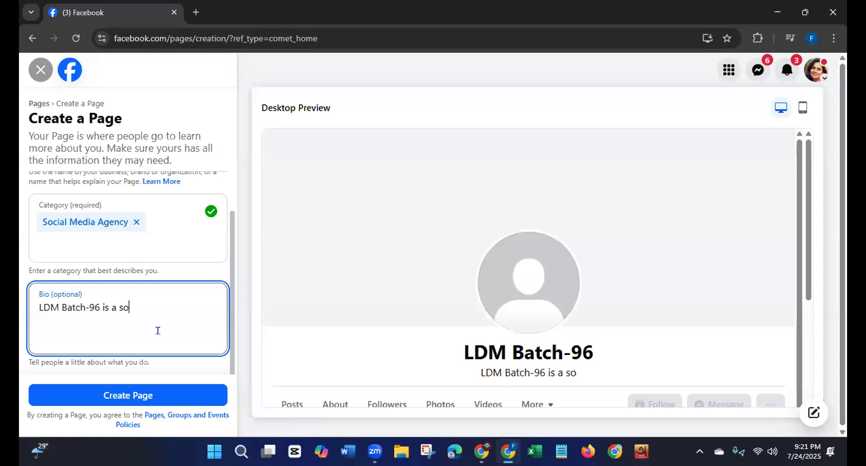
{"action": "type", "text": "cial medi"}
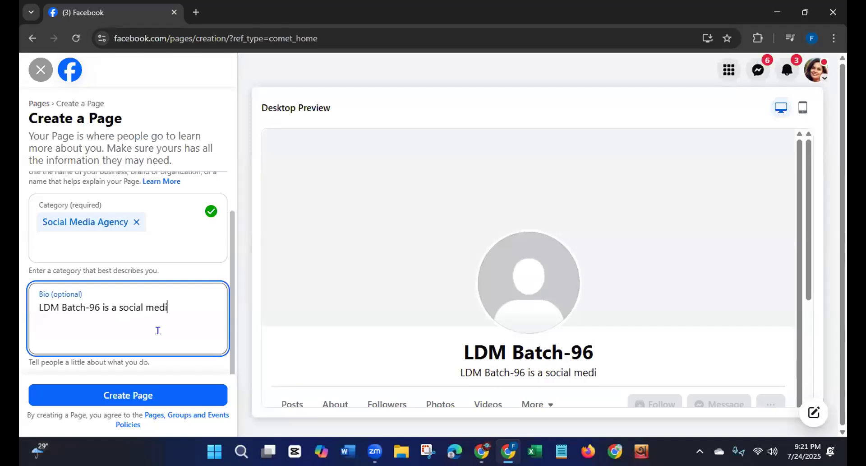
{"action": "type", "text": "a agency for pro"}
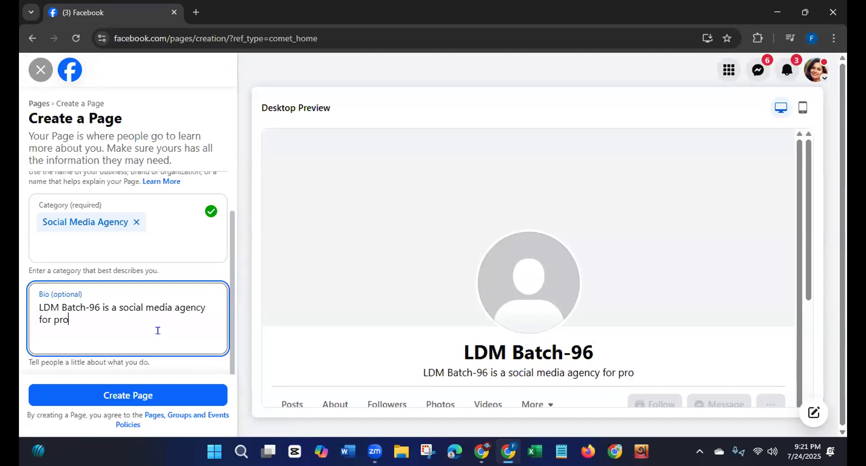
{"action": "type", "text": "viding"}
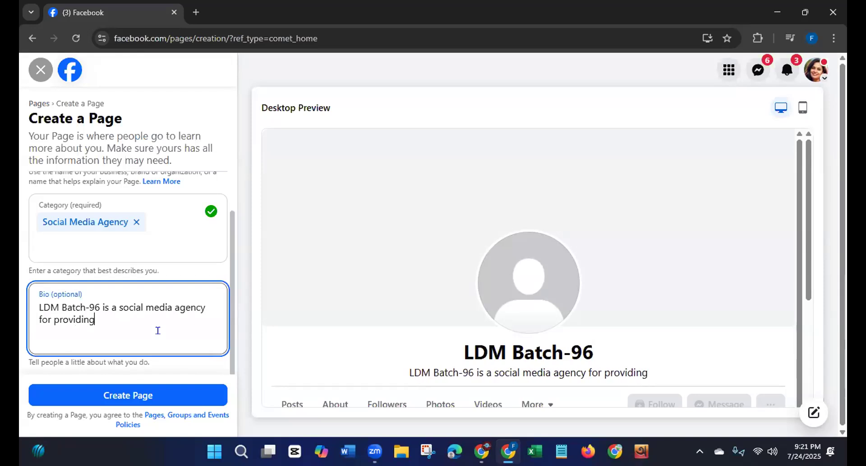
{"action": "type", "text": " social media "}
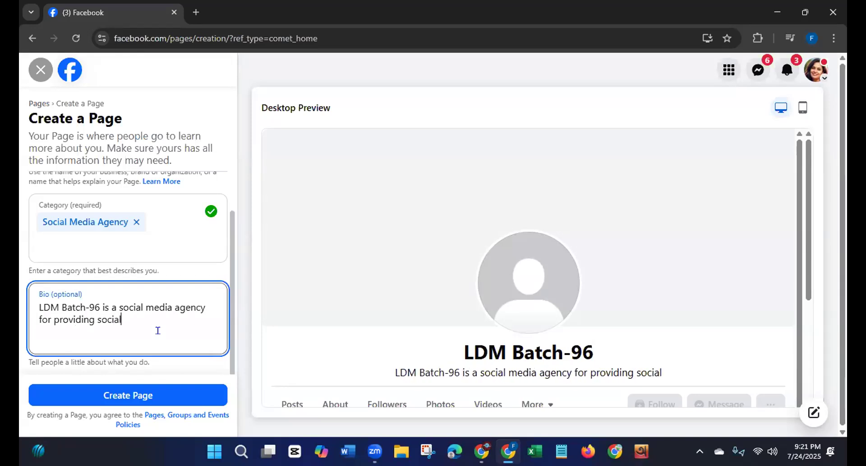
{"action": "type", "text": "se"}
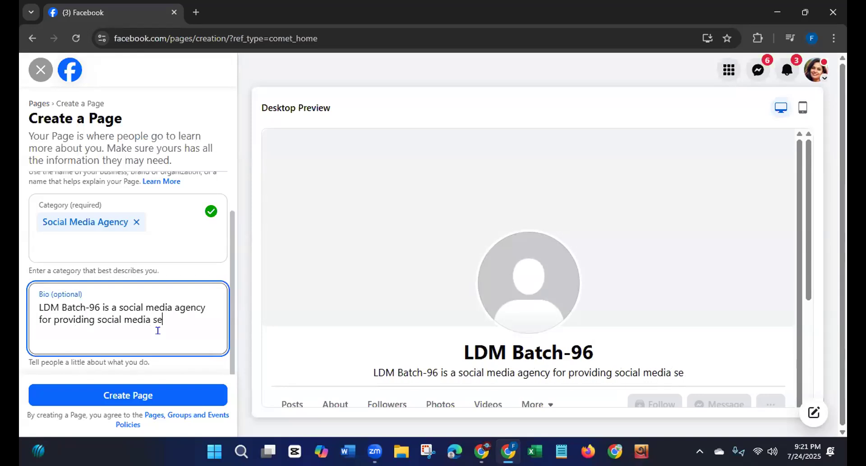
{"action": "type", "text": "rvices"}
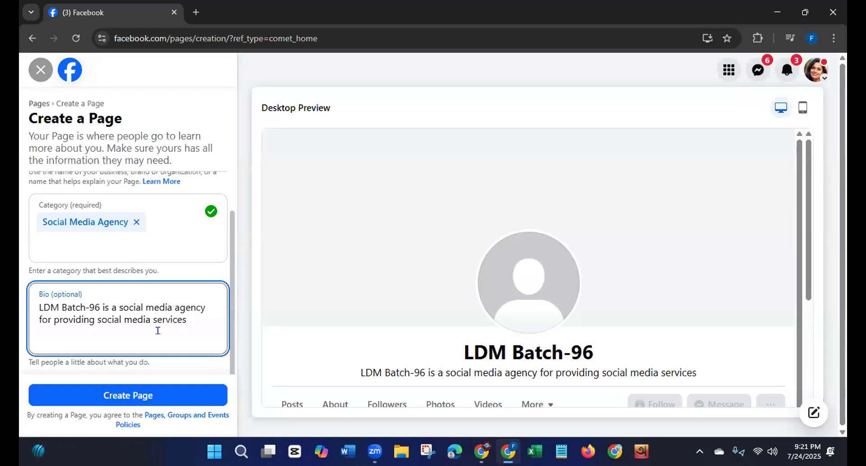
Step: Continue the bio with ", like: Facebook Page Setup," after "social media services"
{"action": "type", "text": ", like: Fa"}
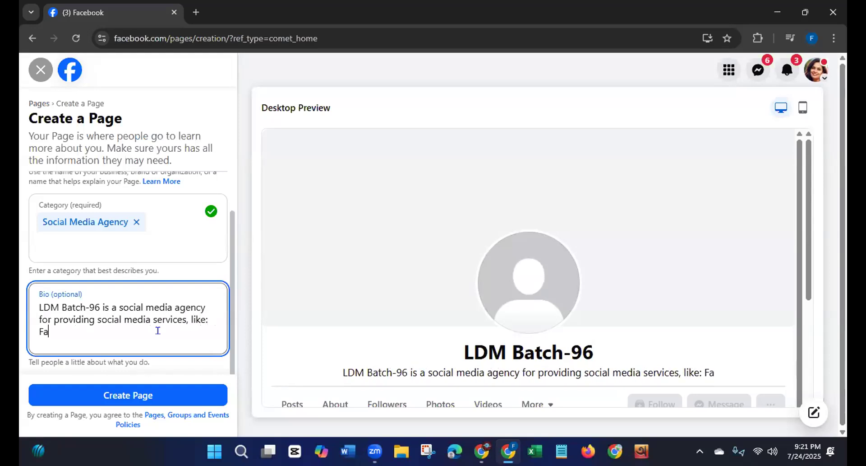
{"action": "type", "text": "cebo"}
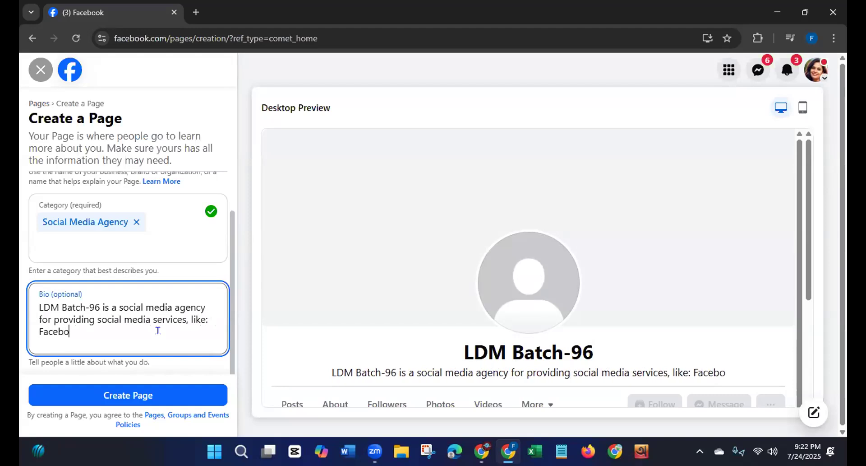
{"action": "type", "text": "ok Page "}
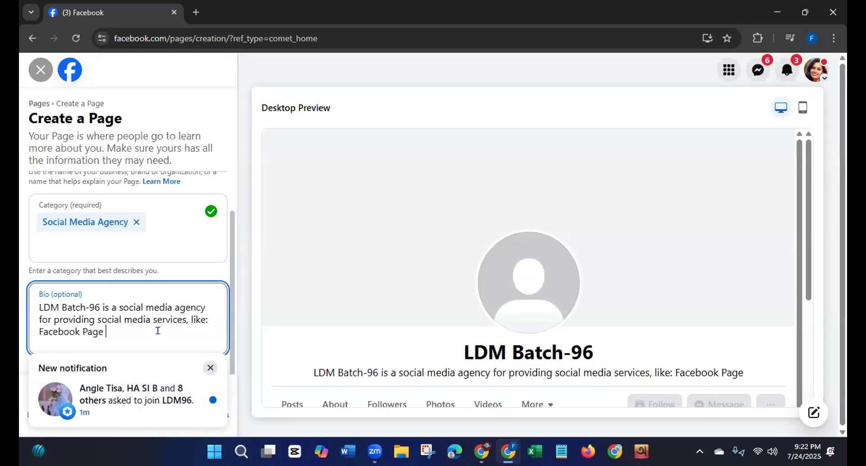
{"action": "type", "text": "Set"}
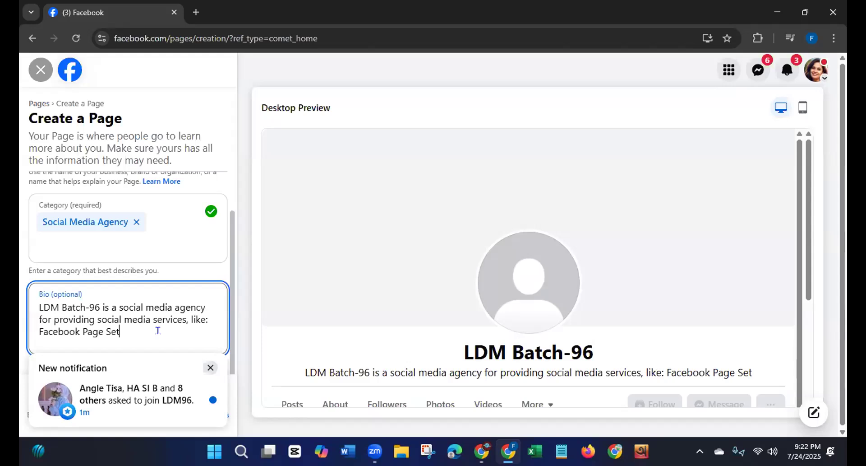
{"action": "type", "text": "up, "}
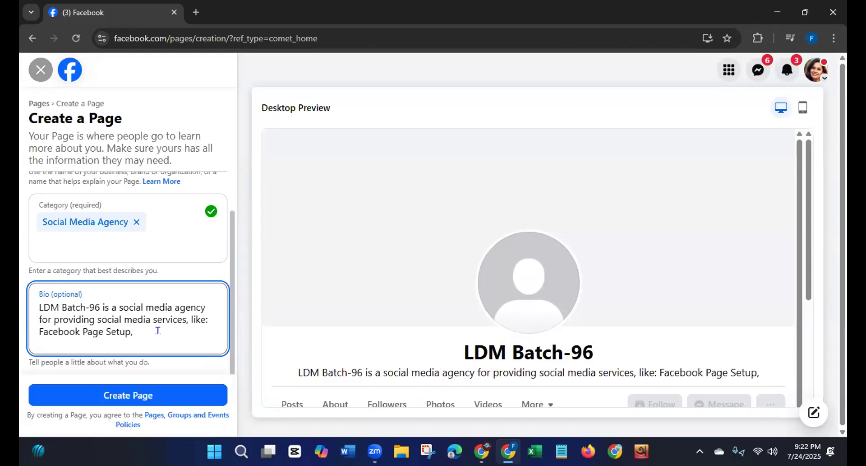
{"action": "type", "text": "Facebook Ad Campaign and "}
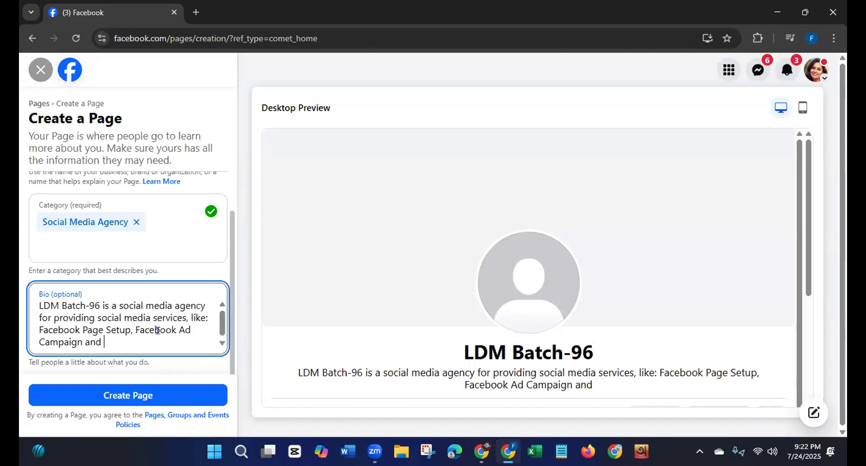
{"action": "type", "text": "YouTube Channel"}
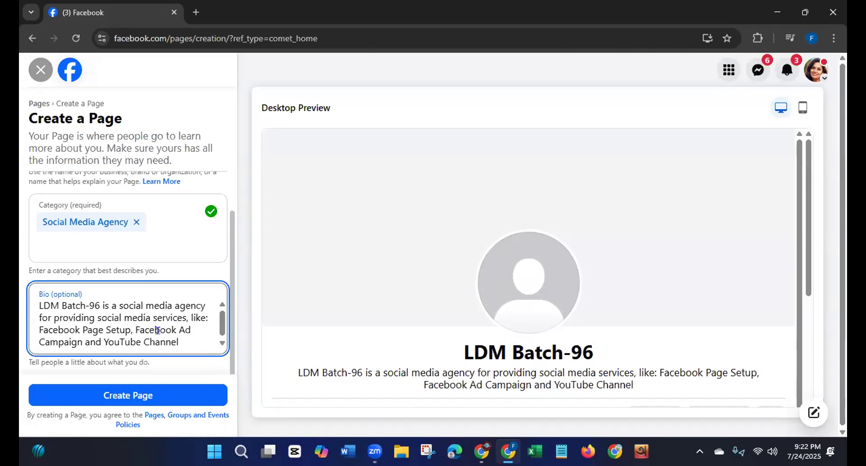
{"action": "type", "text": " S"}
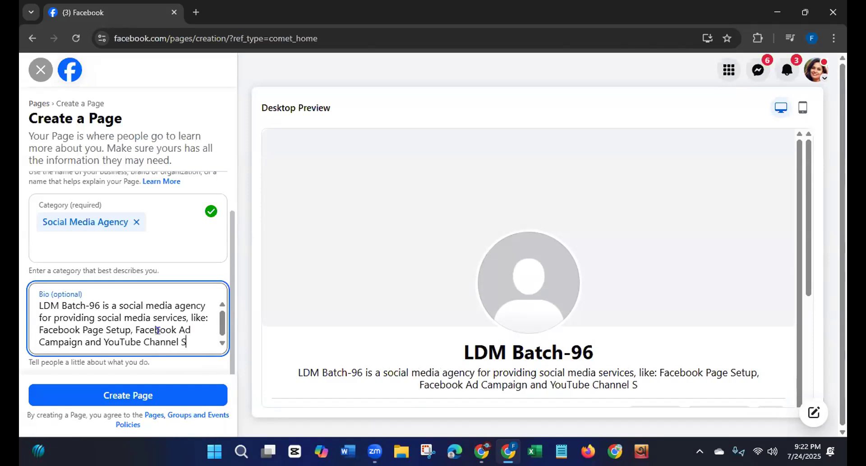
{"action": "type", "text": "etup"}
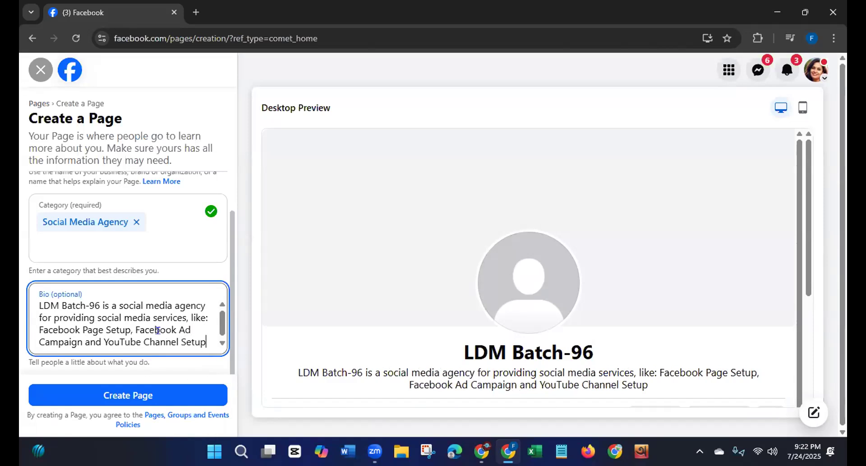
Step: Replace the "and" between "Facebook Ad Campaign" and "YouTube Channel Setup" in the bio with a comma
{"action": "left_click", "coordinate": [101, 339]}
{"action": "key", "text": "BackSpace"}
{"action": "key", "text": "BackSpace"}
{"action": "key", "text": "BackSpace"}
{"action": "key", "text": "BackSpace"}
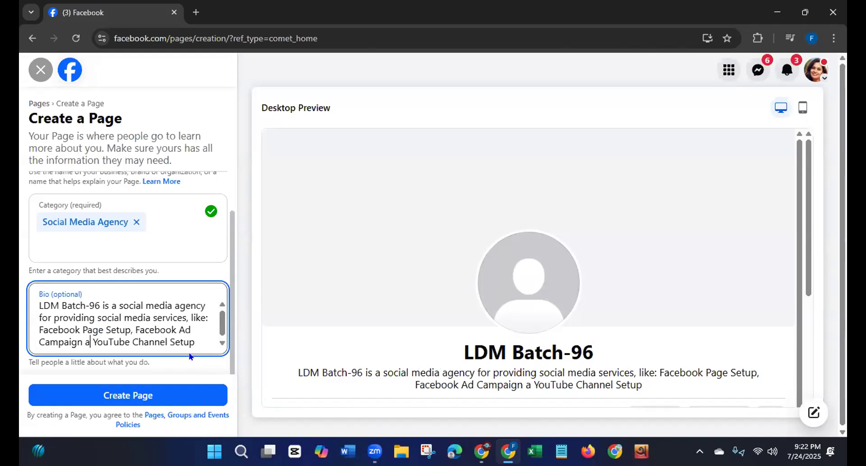
{"action": "type", "text": ","}
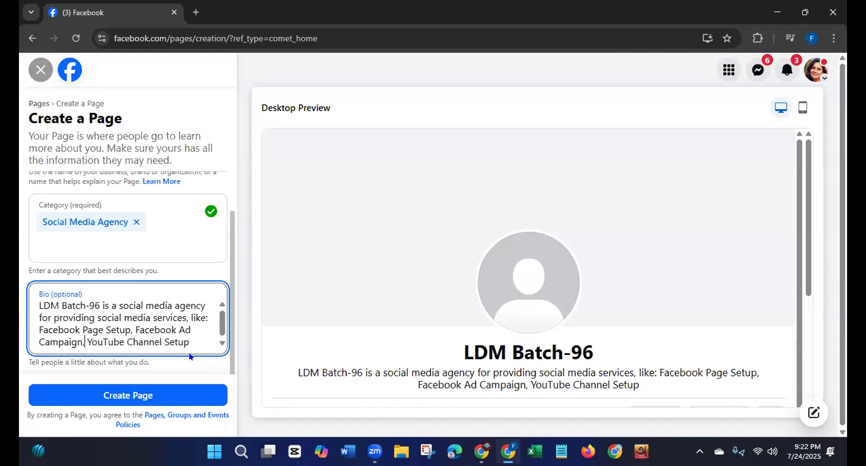
{"action": "left_click", "coordinate": [188, 339]}
{"action": "type", "text": "and"}
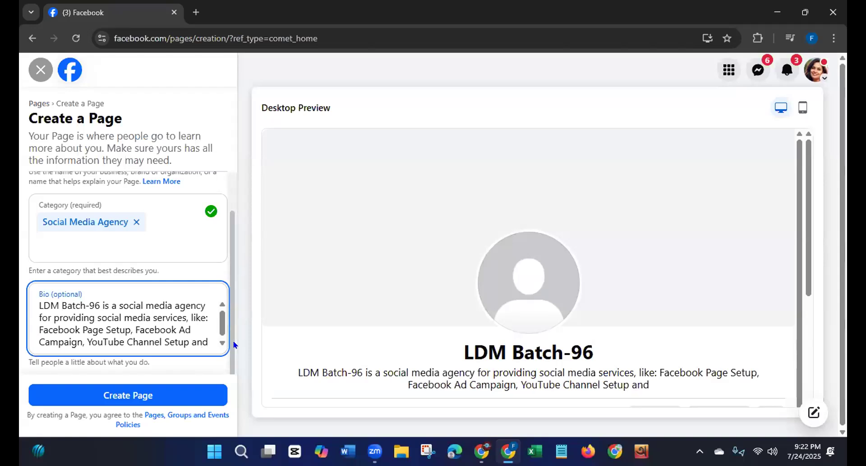
{"action": "key", "text": "BackSpace"}
{"action": "key", "text": "BackSpace"}
{"action": "key", "text": "BackSpace"}
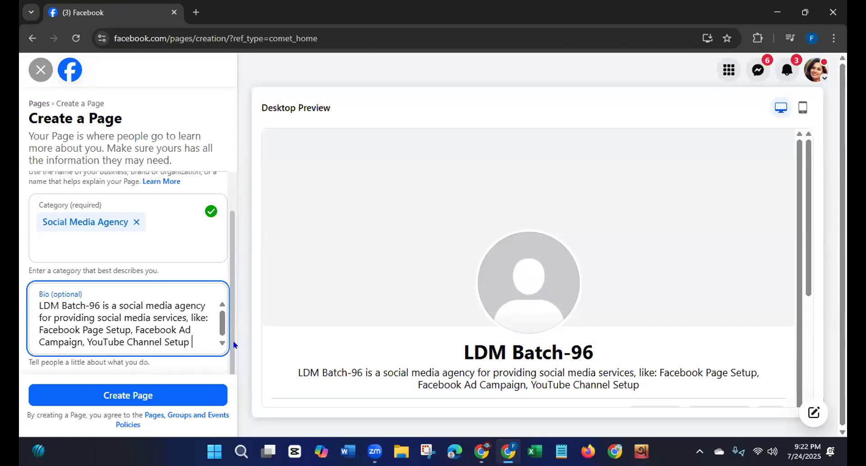
Step: End the bio with a period and insert "and" before "YouTube Channel Setup"
{"action": "type", "text": "."}
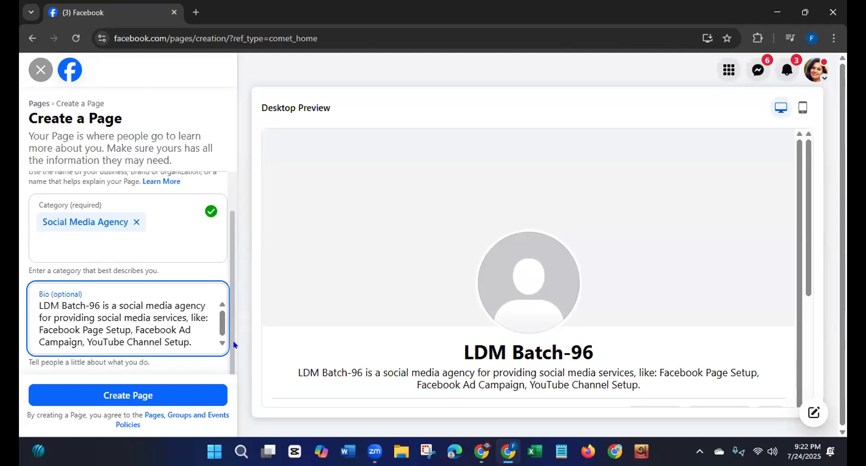
{"action": "left_click", "coordinate": [86, 341]}
{"action": "type", "text": "and"}
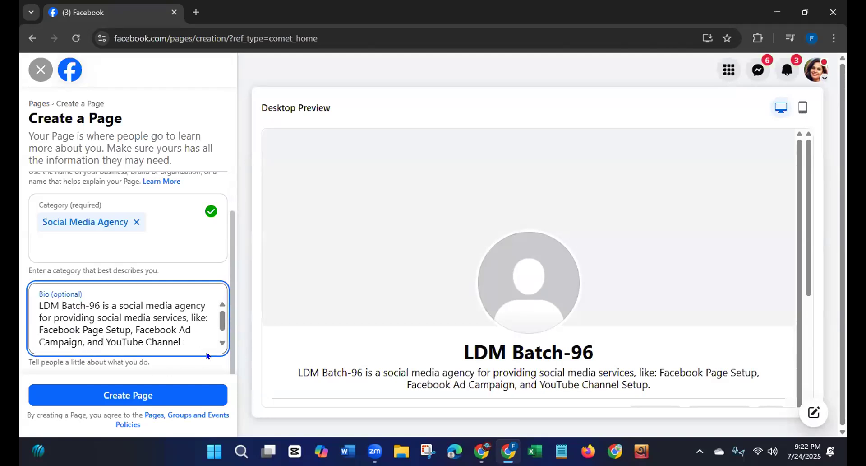
Step: Review the full bio text, the Page name and the category before creating the Page
{"action": "scroll", "coordinate": [217, 327], "scroll_direction": "down", "scroll_amount": 1}
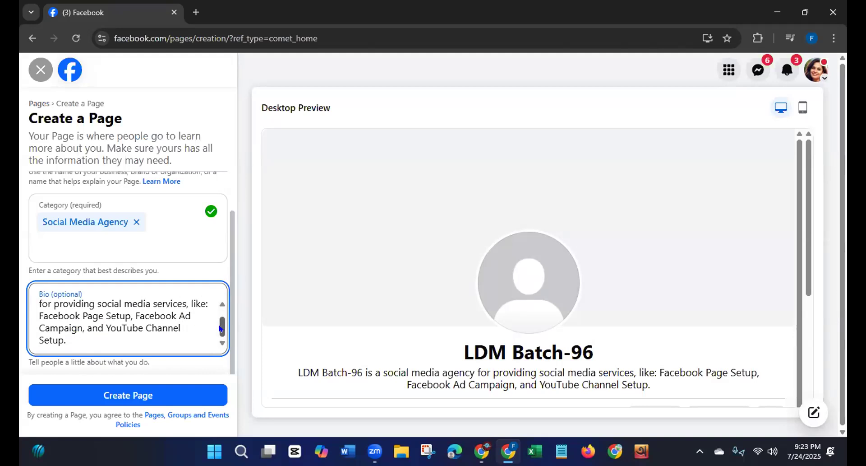
{"action": "left_click_drag", "start_coordinate": [221, 328], "coordinate": [223, 315]}
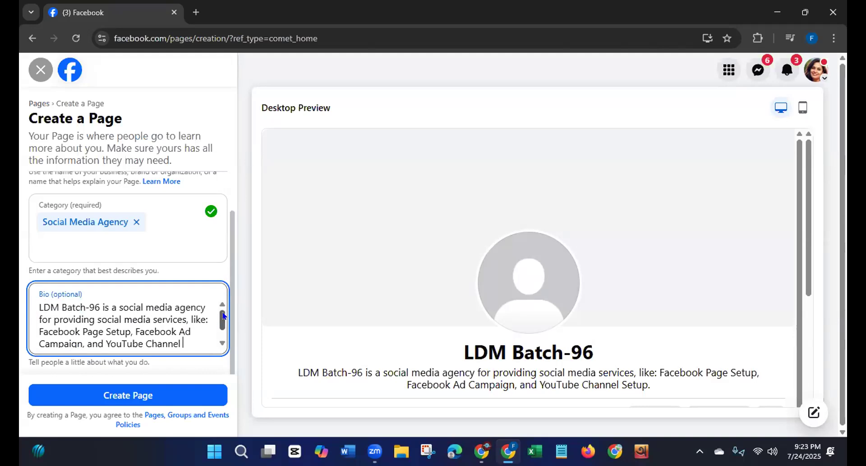
{"action": "left_click_drag", "start_coordinate": [118, 303], "coordinate": [201, 302]}
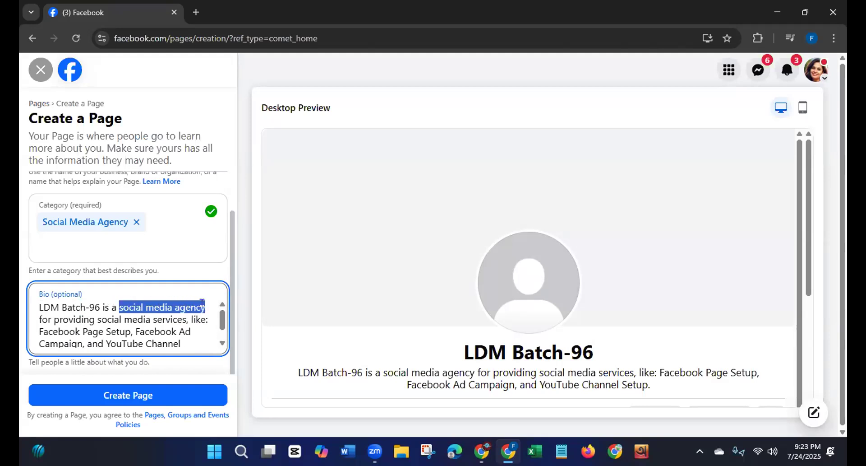
{"action": "left_click_drag", "start_coordinate": [96, 319], "coordinate": [182, 319]}
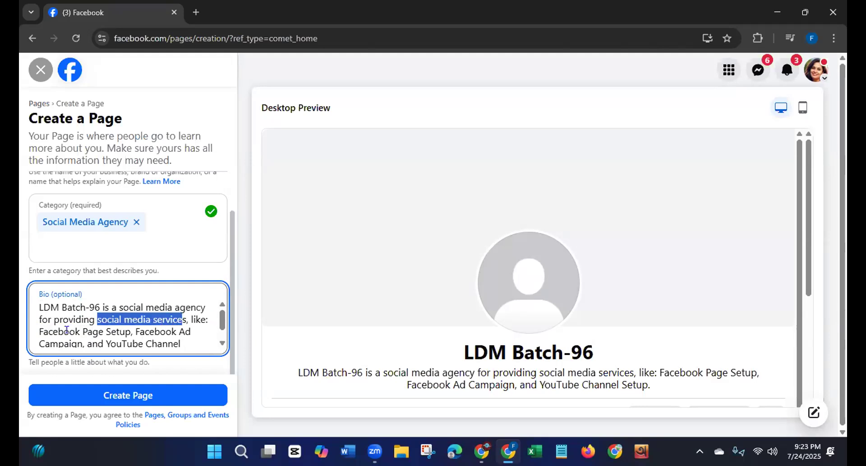
{"action": "left_click_drag", "start_coordinate": [40, 332], "coordinate": [91, 350]}
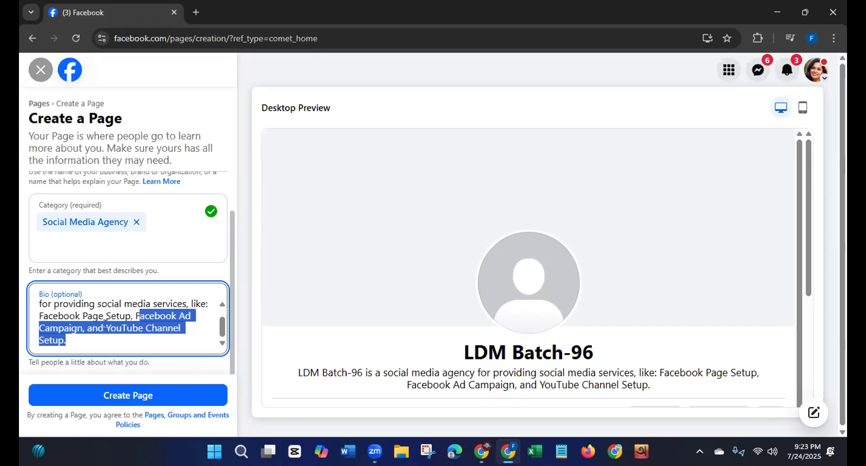
{"action": "left_click", "coordinate": [78, 337]}
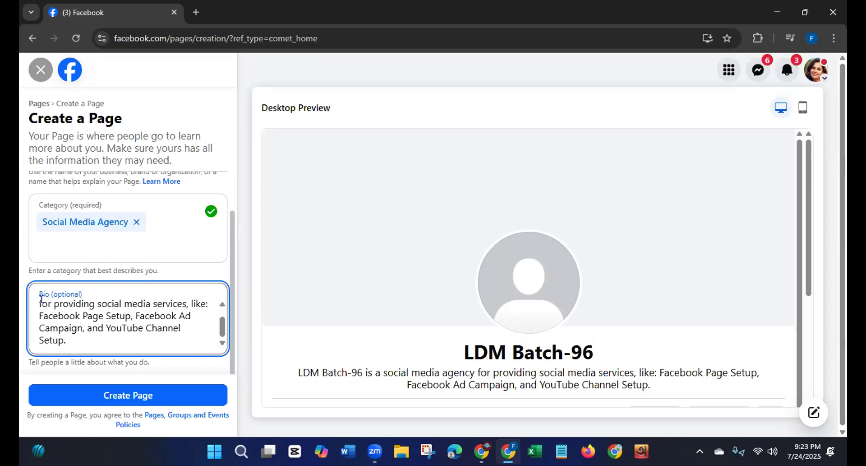
{"action": "left_click_drag", "start_coordinate": [233, 267], "coordinate": [235, 213]}
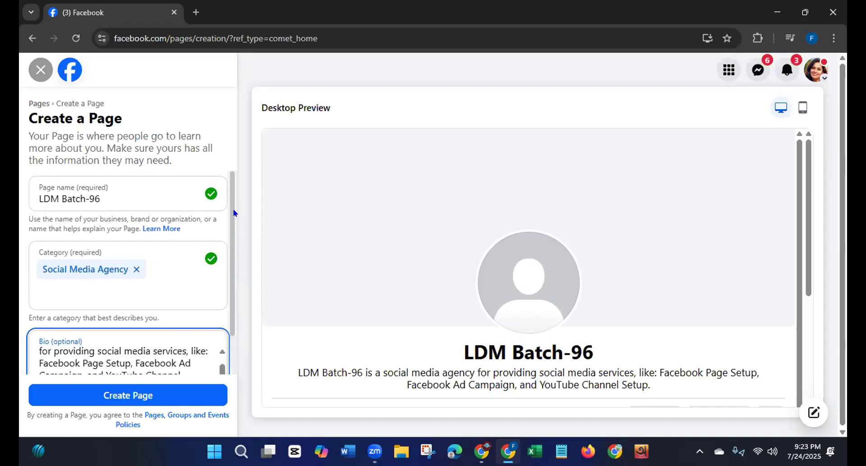
{"action": "left_click", "coordinate": [59, 197]}
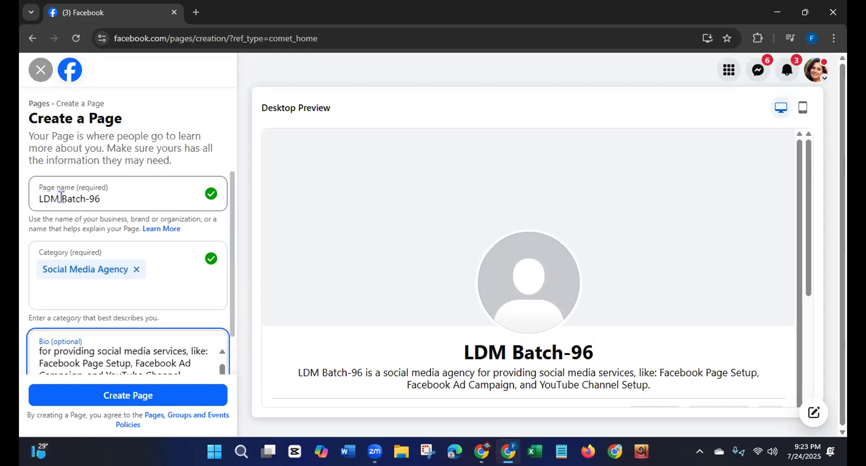
{"action": "left_click", "coordinate": [73, 252]}
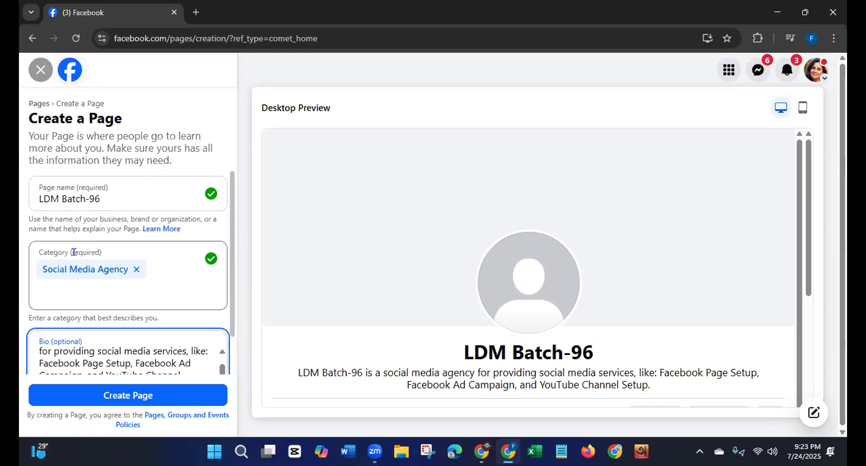
{"action": "left_click", "coordinate": [82, 343]}
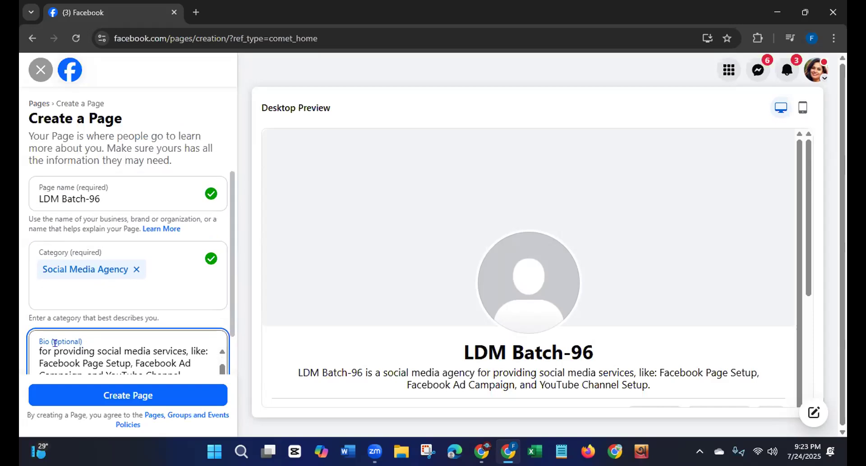
Step: Create the LDM Batch-96 Page and dismiss the creation notice
{"action": "left_click", "coordinate": [116, 395]}
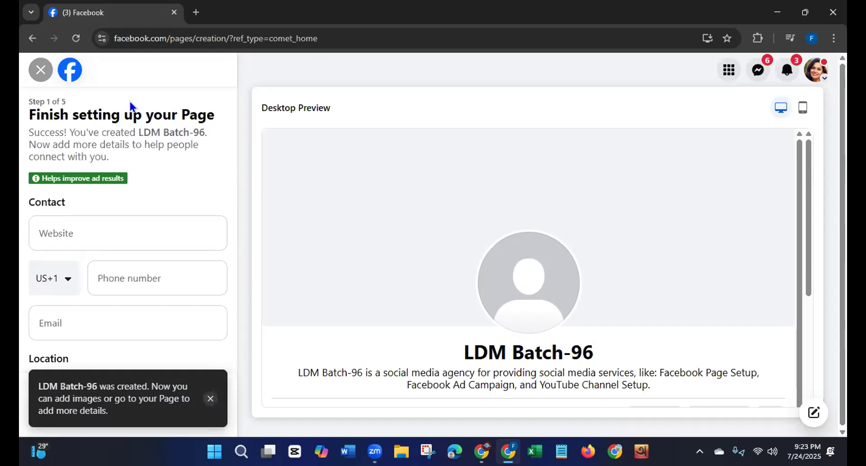
{"action": "left_click", "coordinate": [211, 398]}
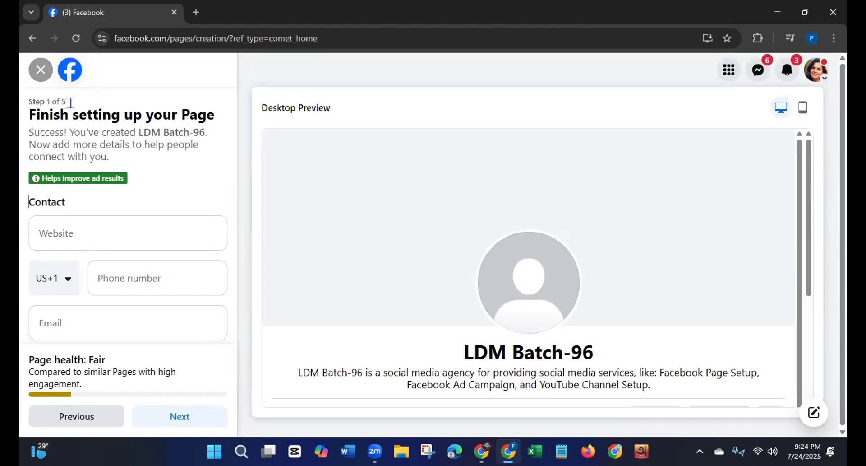
{"action": "left_click_drag", "start_coordinate": [72, 114], "coordinate": [29, 114]}
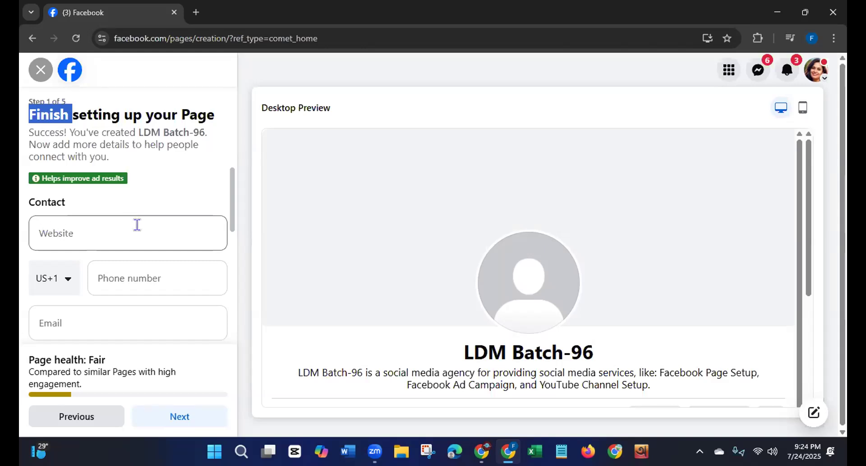
Step: Set the country code of the Page's contact phone to Bangladesh (BD+880)
{"action": "left_click_drag", "start_coordinate": [231, 189], "coordinate": [230, 213]}
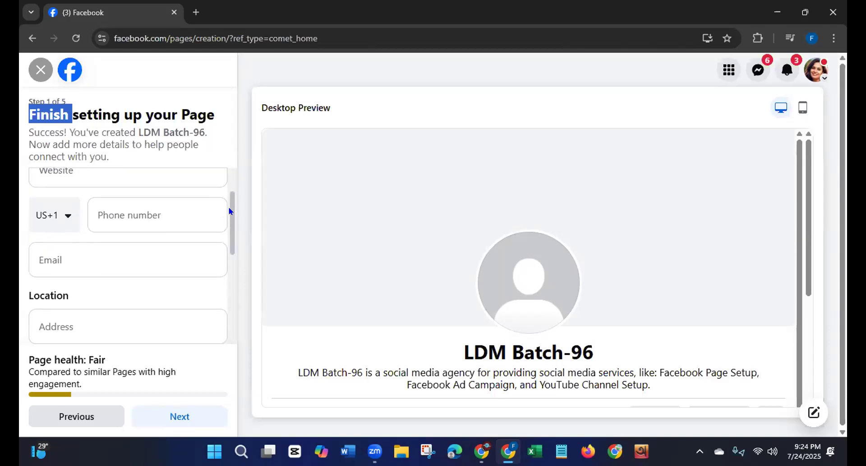
{"action": "left_click", "coordinate": [54, 222]}
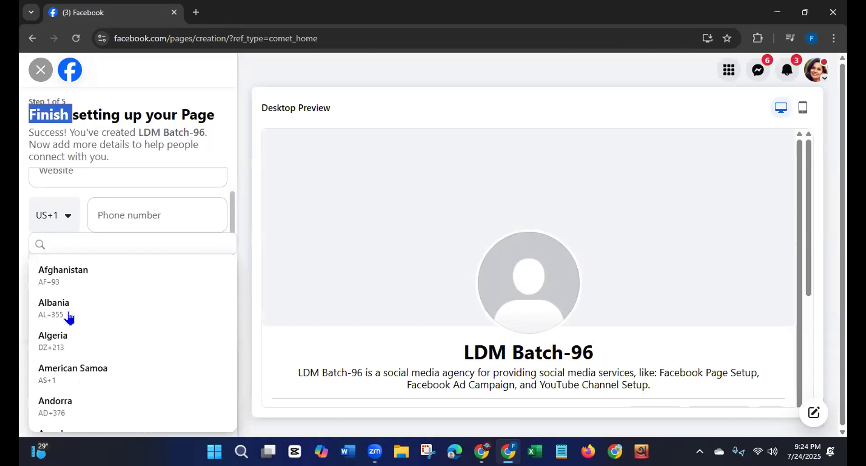
{"action": "left_click", "coordinate": [125, 213]}
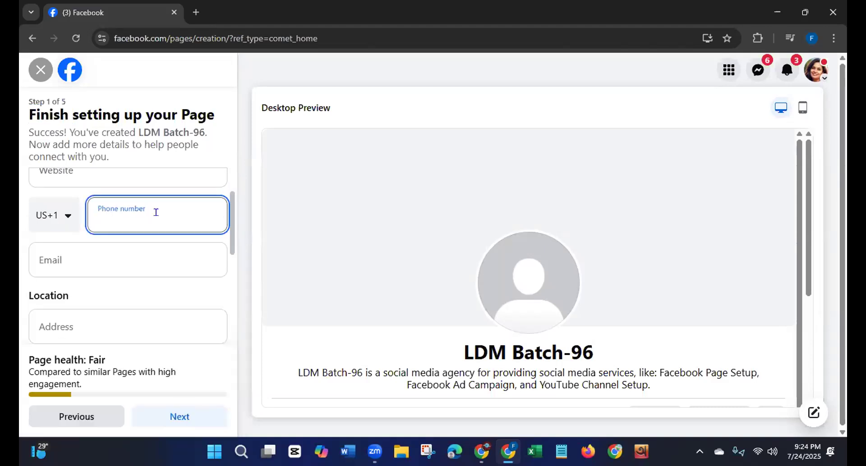
{"action": "left_click", "coordinate": [66, 217]}
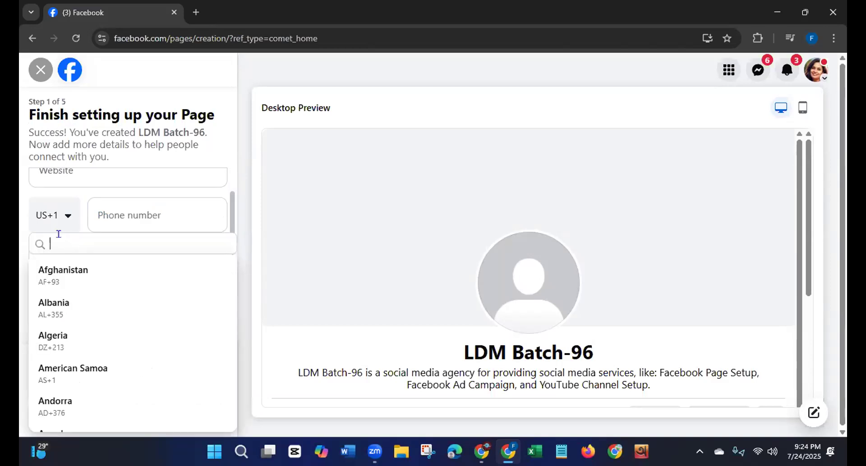
{"action": "type", "text": "ba"}
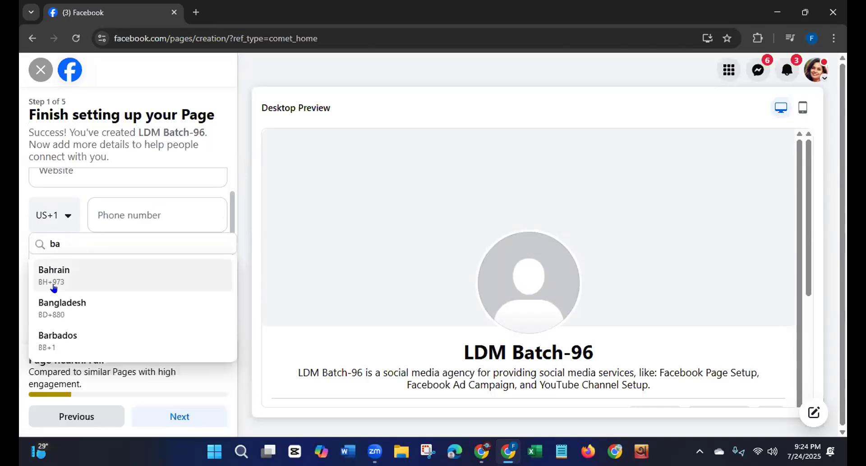
{"action": "left_click", "coordinate": [49, 304]}
Step: Enter the Page's contact phone number
{"action": "left_click", "coordinate": [145, 213]}
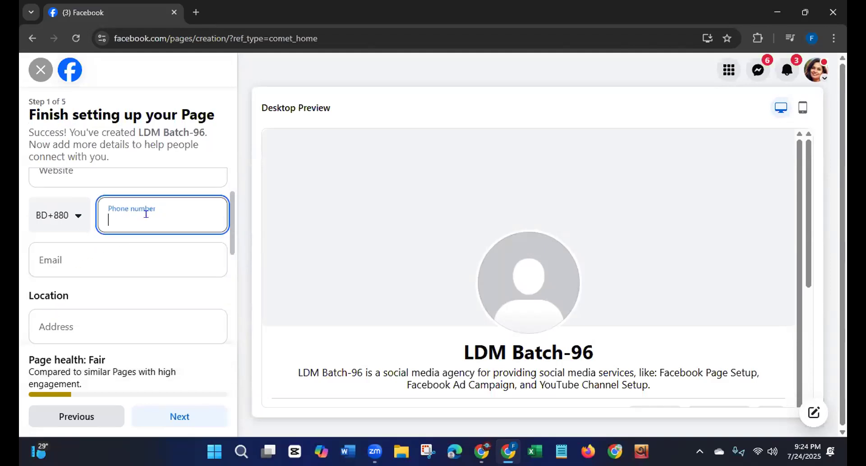
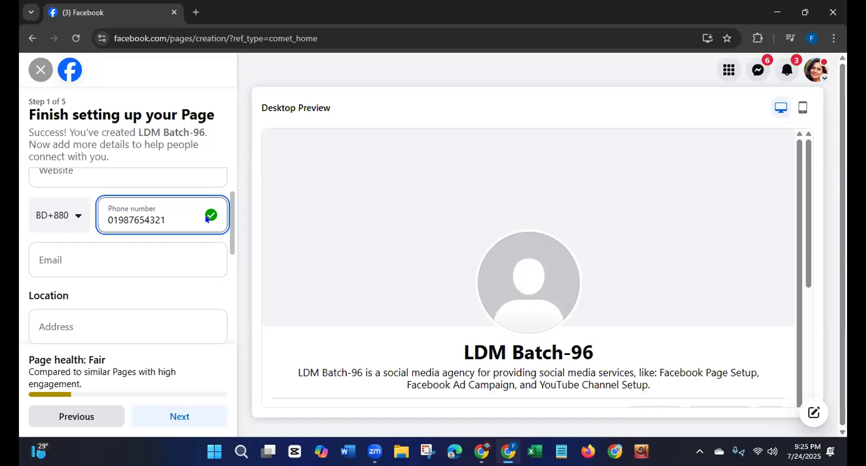
Step: Switch to Notepad and bring up the note that holds the contact email address
{"action": "left_click_drag", "start_coordinate": [230, 235], "coordinate": [230, 251]}
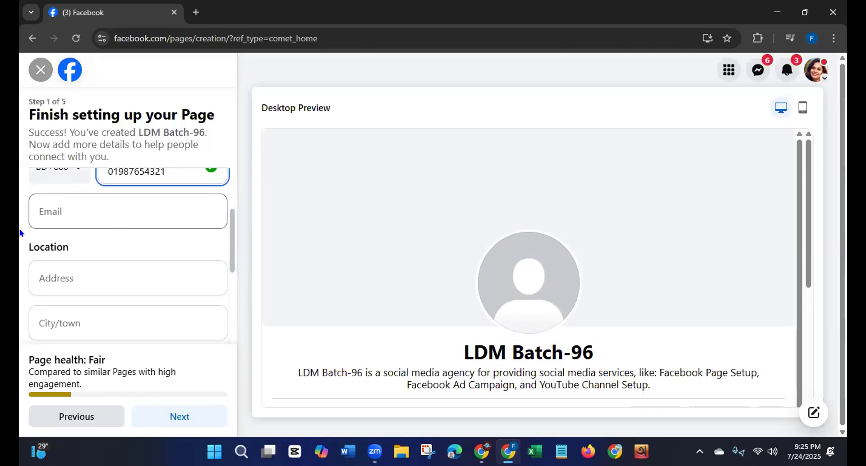
{"action": "left_click", "coordinate": [561, 451]}
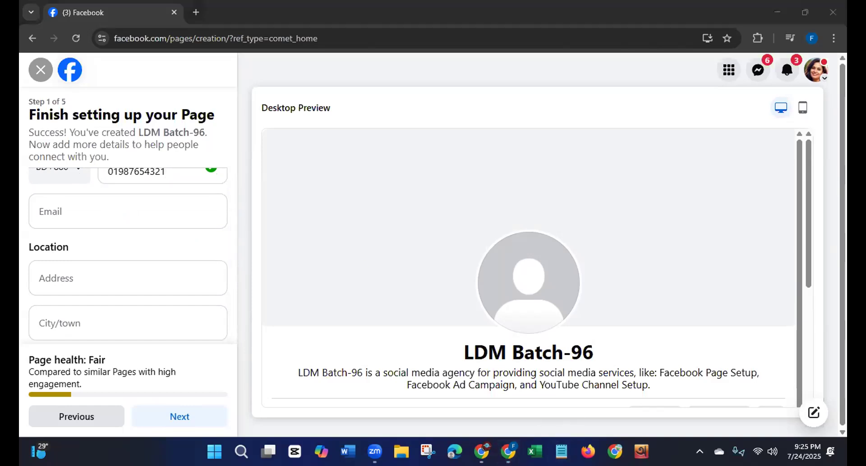
{"action": "left_click", "coordinate": [172, 95]}
{"action": "left_click", "coordinate": [171, 95]}
{"action": "left_click", "coordinate": [171, 94]}
{"action": "left_click", "coordinate": [171, 94]}
{"action": "left_click", "coordinate": [171, 94]}
{"action": "left_click", "coordinate": [171, 95]}
{"action": "left_click", "coordinate": [172, 95]}
{"action": "left_click", "coordinate": [171, 95]}
{"action": "left_click", "coordinate": [172, 94]}
{"action": "left_click", "coordinate": [171, 95]}
{"action": "left_click", "coordinate": [171, 94]}
{"action": "left_click", "coordinate": [172, 94]}
{"action": "left_click", "coordinate": [171, 95]}
{"action": "left_click", "coordinate": [171, 95]}
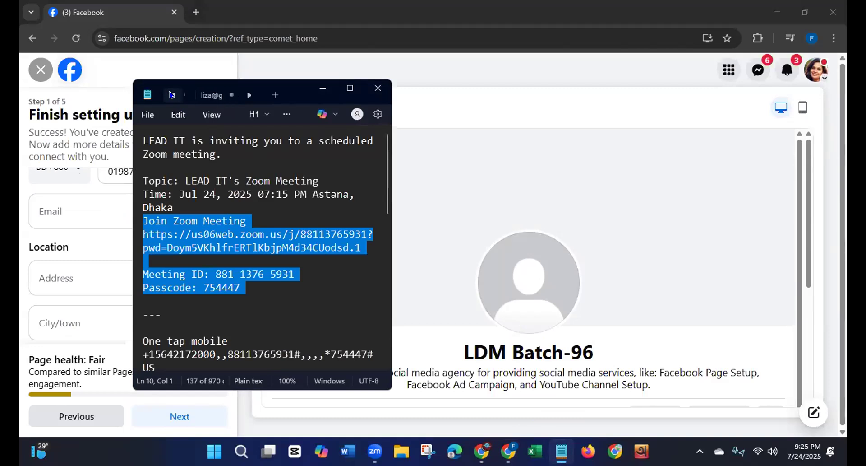
{"action": "left_click", "coordinate": [205, 95]}
Step: Copy the email address from the note, close Notepad and paste it as the Page's contact email
{"action": "right_click", "coordinate": [207, 142]}
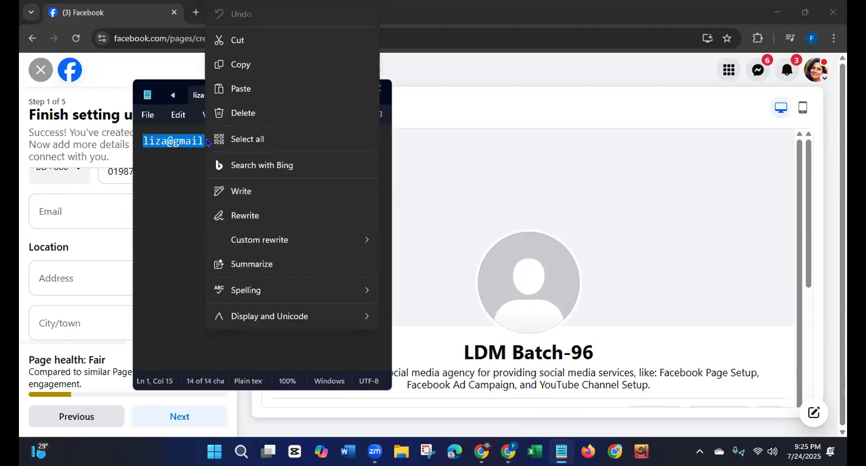
{"action": "left_click", "coordinate": [240, 64]}
{"action": "left_click", "coordinate": [380, 96]}
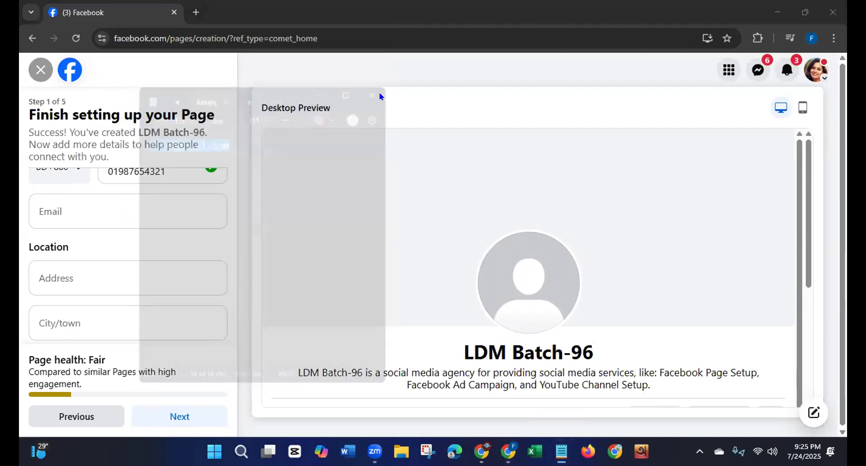
{"action": "left_click", "coordinate": [142, 213]}
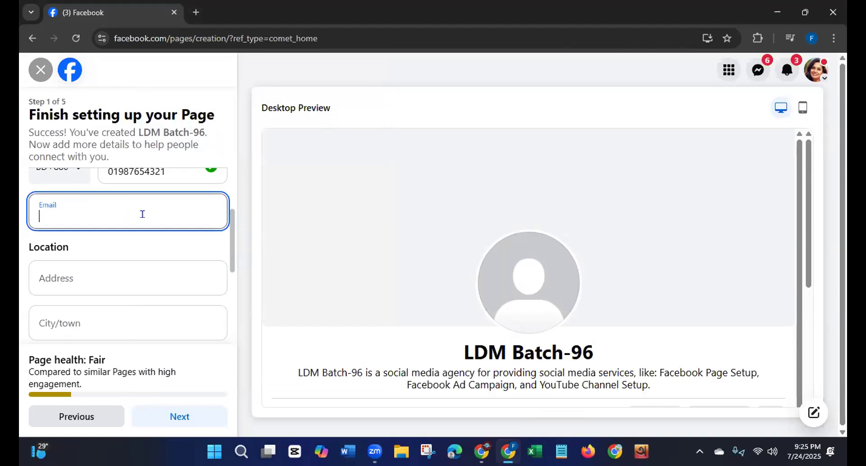
{"action": "key", "text": "ctrl+v"}
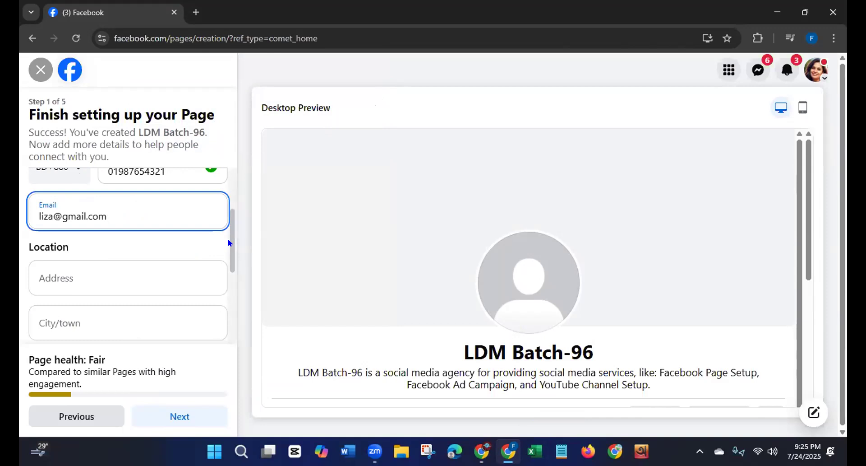
Step: Fill in the Page location's street address with the house, road and sector numbers
{"action": "scroll", "coordinate": [228, 261], "scroll_direction": "down", "scroll_amount": 2}
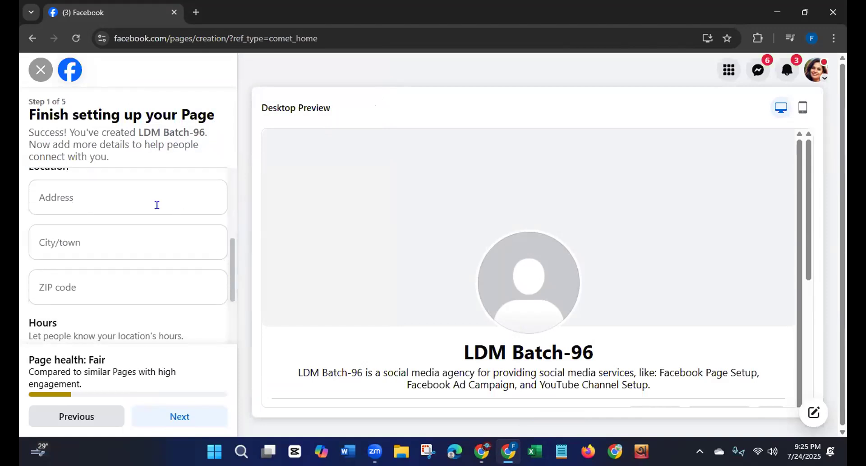
{"action": "left_click", "coordinate": [115, 194]}
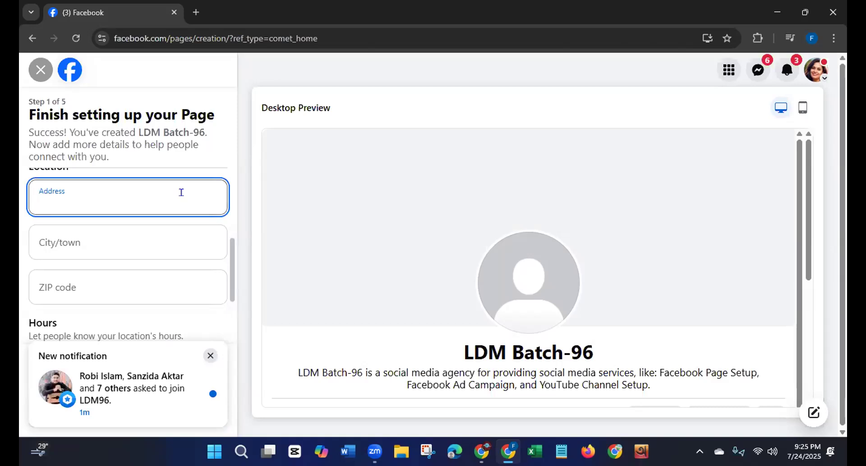
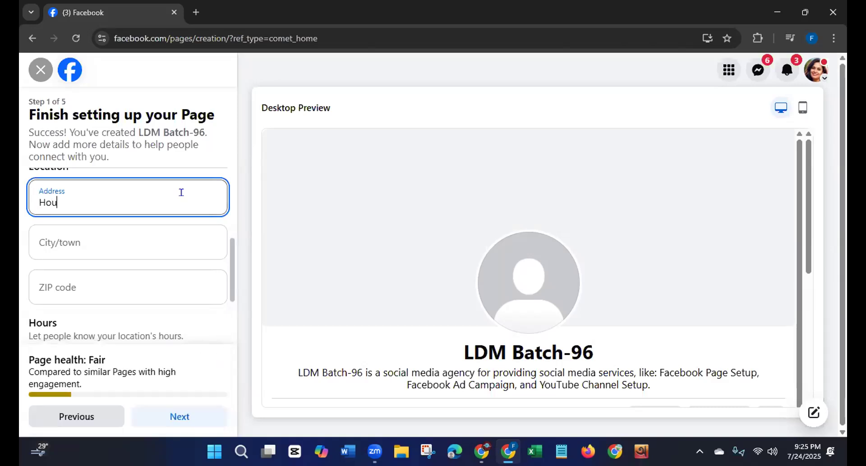
{"action": "key", "text": "BackSpace"}
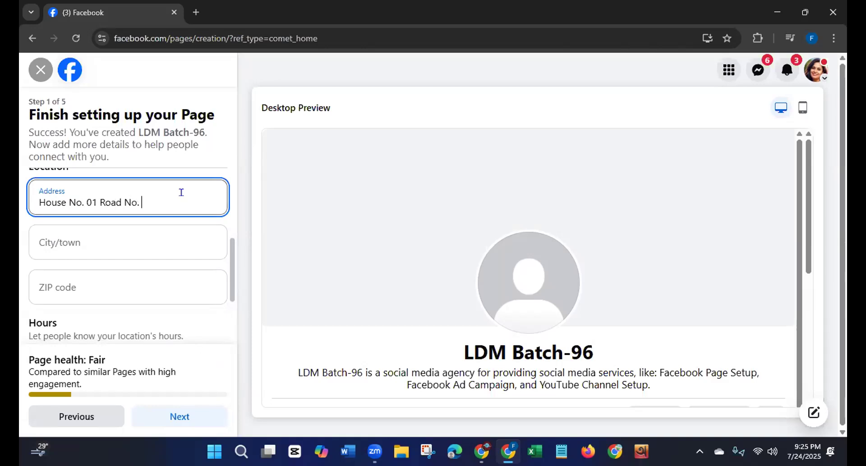
Step: Fill in the city/town and ZIP code of the Page's location
{"action": "left_click", "coordinate": [101, 242]}
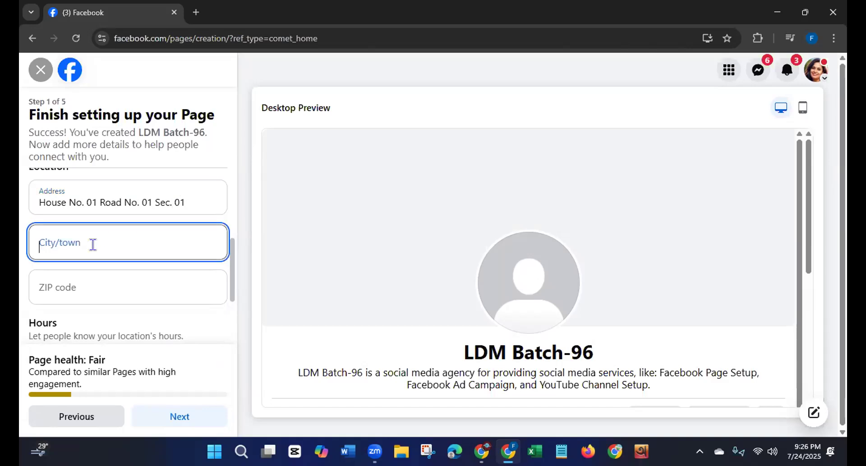
{"action": "type", "text": "Uttara"}
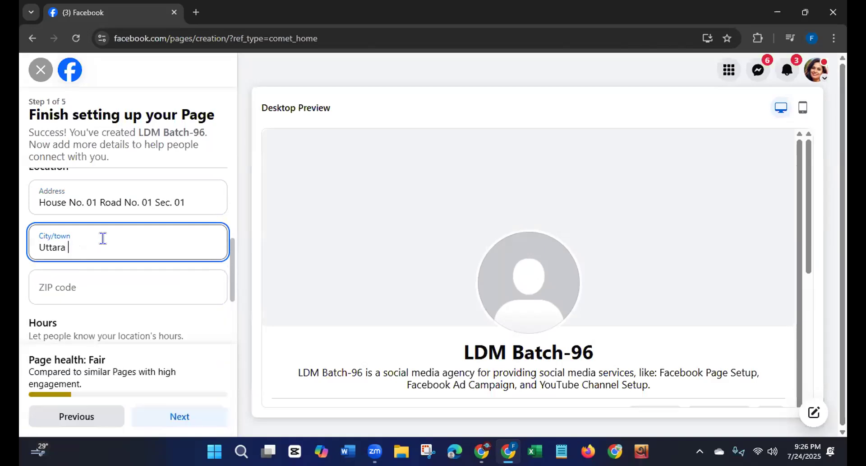
{"action": "type", "text": " Dhak"}
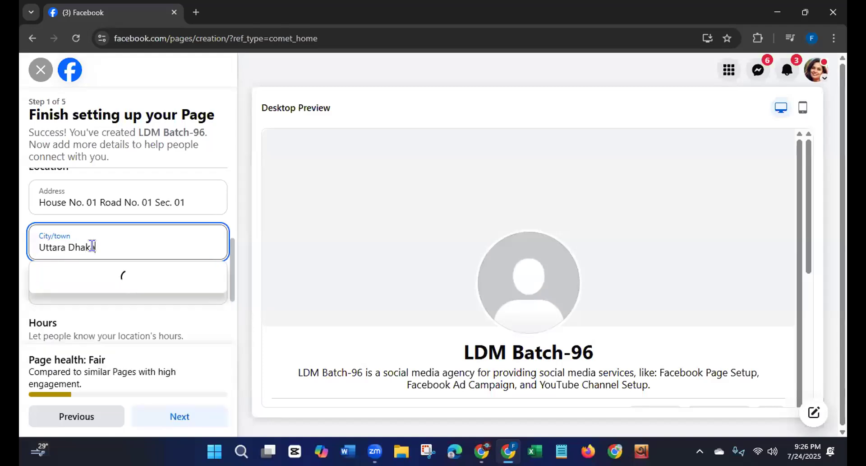
{"action": "type", "text": "a"}
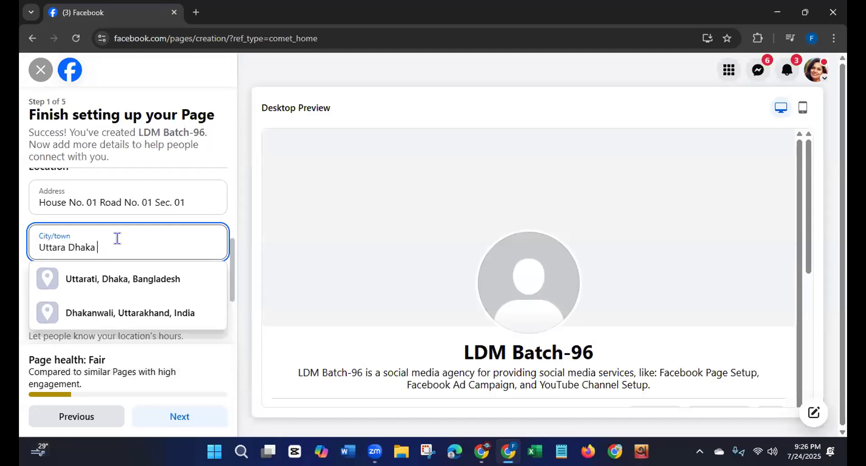
{"action": "key", "text": "Return"}
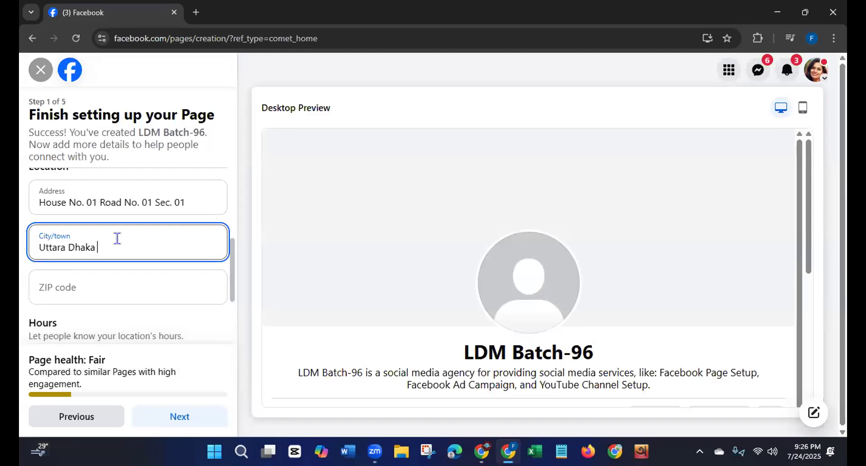
{"action": "left_click", "coordinate": [89, 283]}
{"action": "type", "text": "1230"}
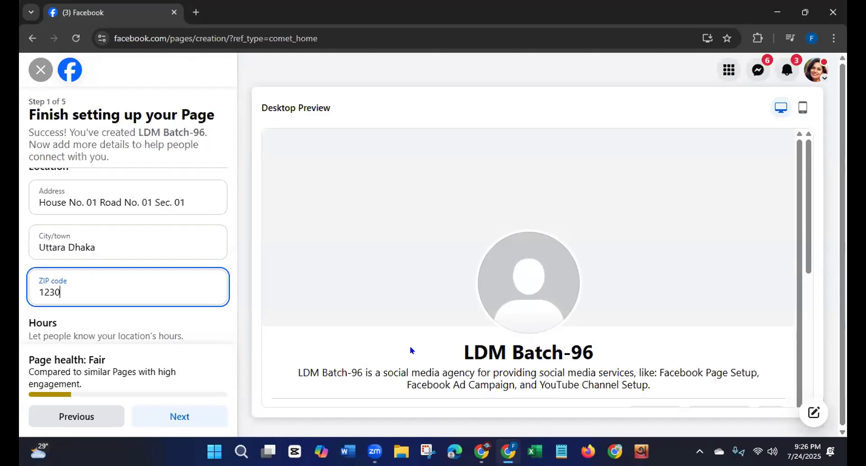
Step: Set the Page's hours to Open at selected hours, with Monday opening at 7:00 AM and closing at 12:00 AM
{"action": "left_click_drag", "start_coordinate": [229, 262], "coordinate": [225, 310]}
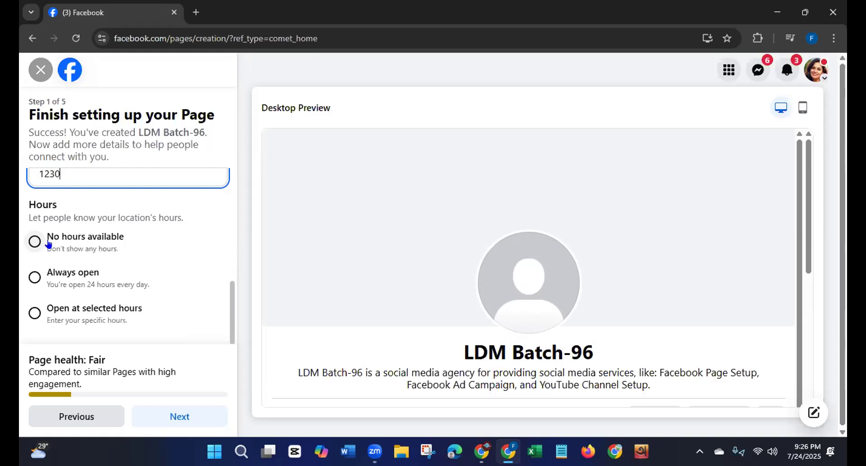
{"action": "left_click", "coordinate": [223, 8]}
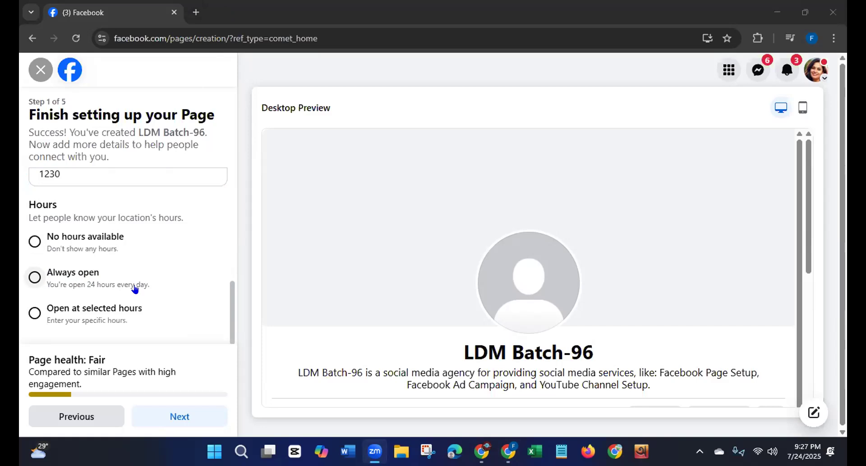
{"action": "left_click", "coordinate": [34, 314]}
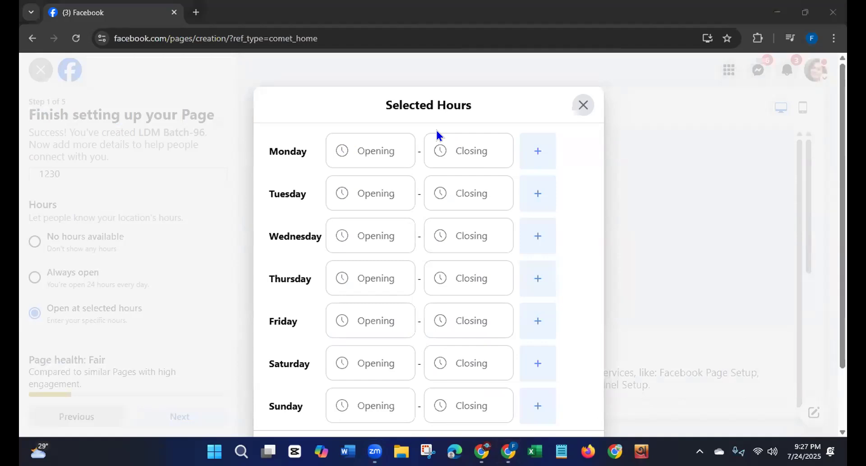
{"action": "left_click", "coordinate": [365, 148]}
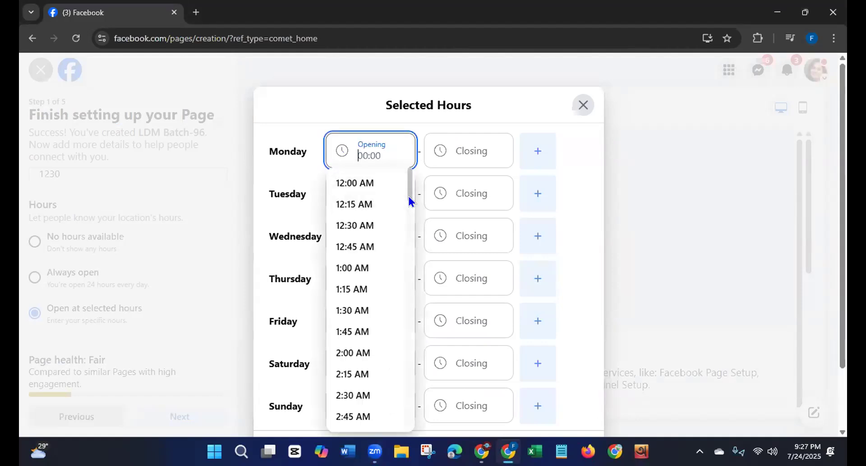
{"action": "scroll", "coordinate": [403, 234], "scroll_direction": "down", "scroll_amount": 10}
{"action": "scroll", "coordinate": [397, 263], "scroll_direction": "down", "scroll_amount": 1}
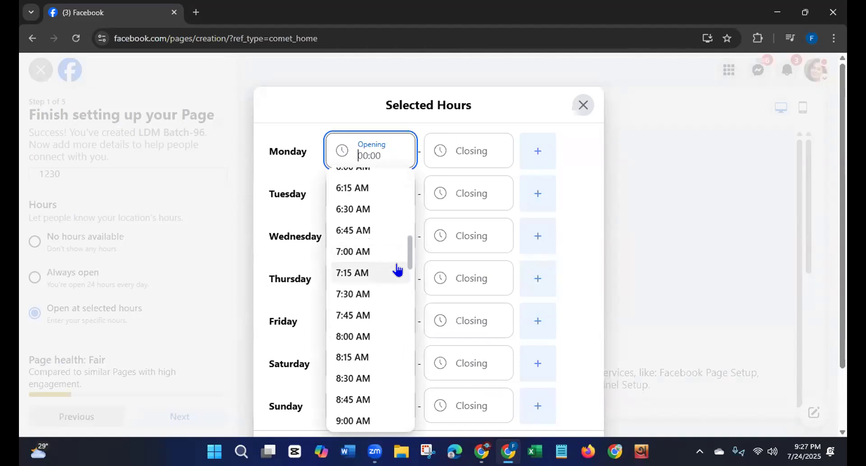
{"action": "left_click", "coordinate": [380, 251]}
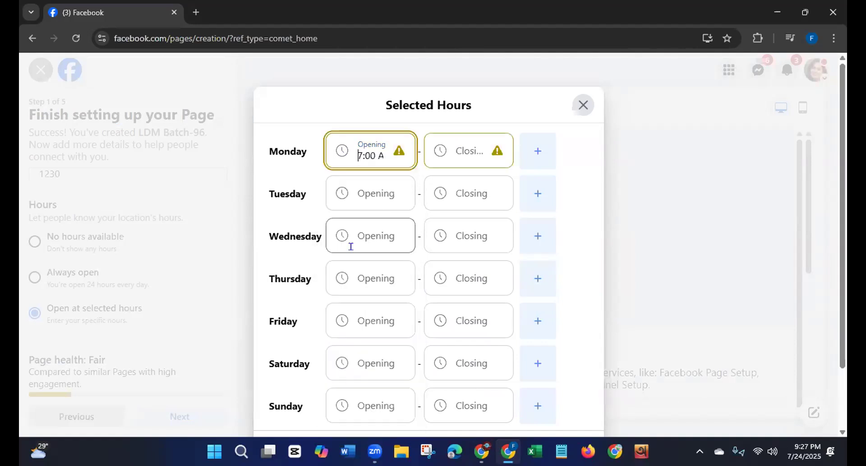
{"action": "left_click", "coordinate": [446, 158]}
{"action": "left_click", "coordinate": [442, 183]}
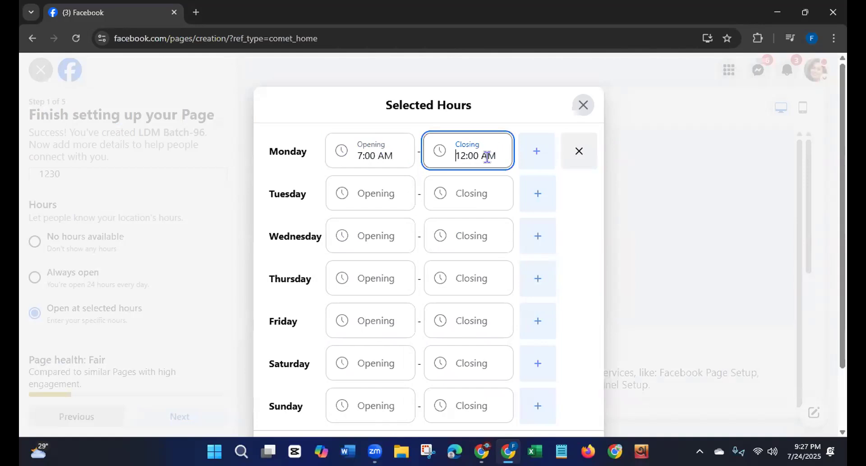
Step: Set Tuesday's opening time to 7:00 AM and closing time to 12:00 AM
{"action": "left_click", "coordinate": [375, 191]}
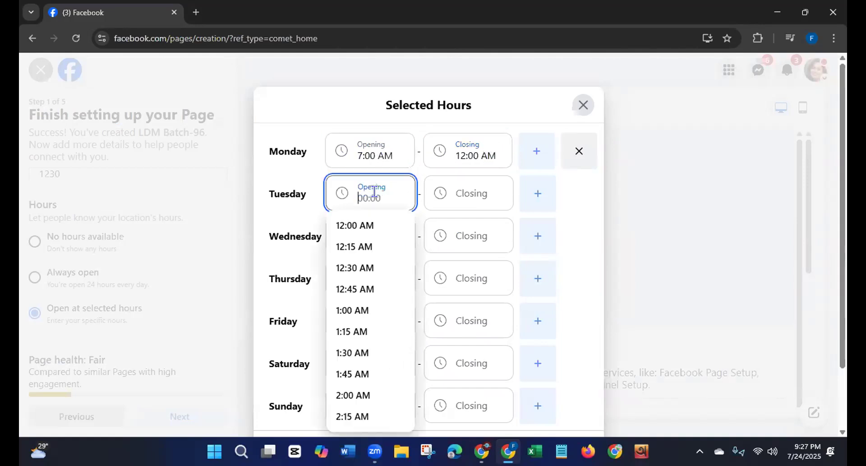
{"action": "left_click_drag", "start_coordinate": [408, 228], "coordinate": [398, 286]}
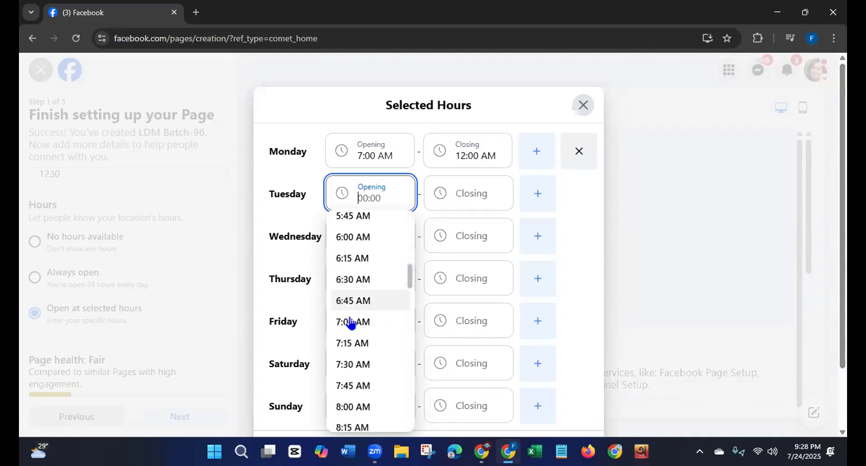
{"action": "left_click", "coordinate": [379, 321]}
{"action": "left_click", "coordinate": [459, 195]}
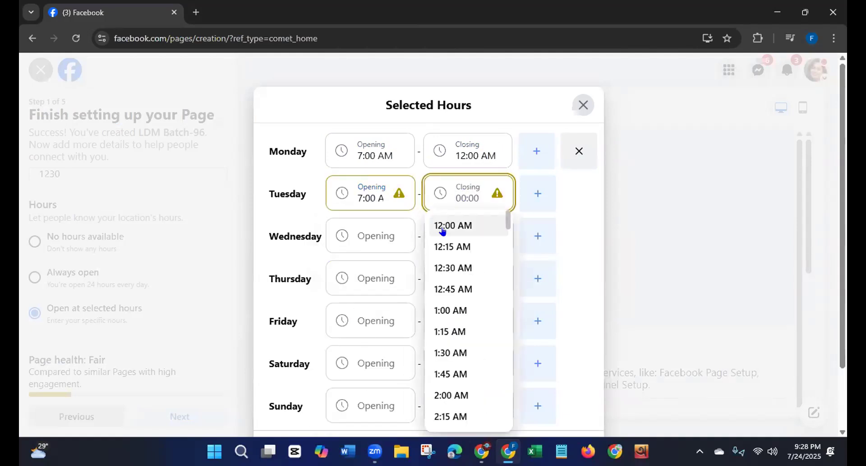
{"action": "left_click", "coordinate": [445, 227]}
Step: Set Wednesday's opening time to 7:00 AM and closing time to 12:00 AM
{"action": "left_click", "coordinate": [384, 233]}
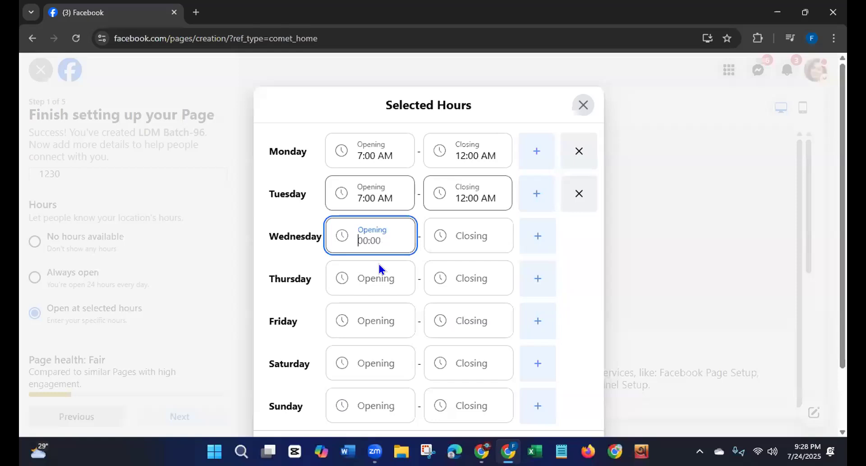
{"action": "left_click_drag", "start_coordinate": [410, 259], "coordinate": [402, 289]}
{"action": "scroll", "coordinate": [403, 289], "scroll_direction": "down", "scroll_amount": 5}
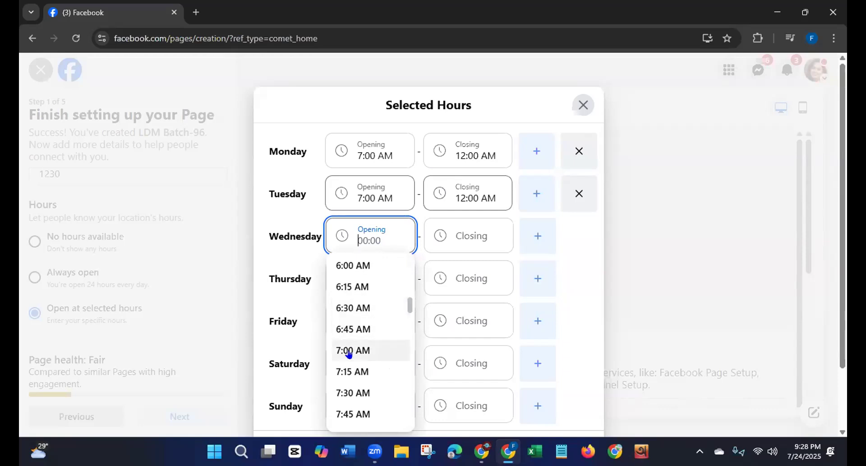
{"action": "left_click", "coordinate": [452, 235]}
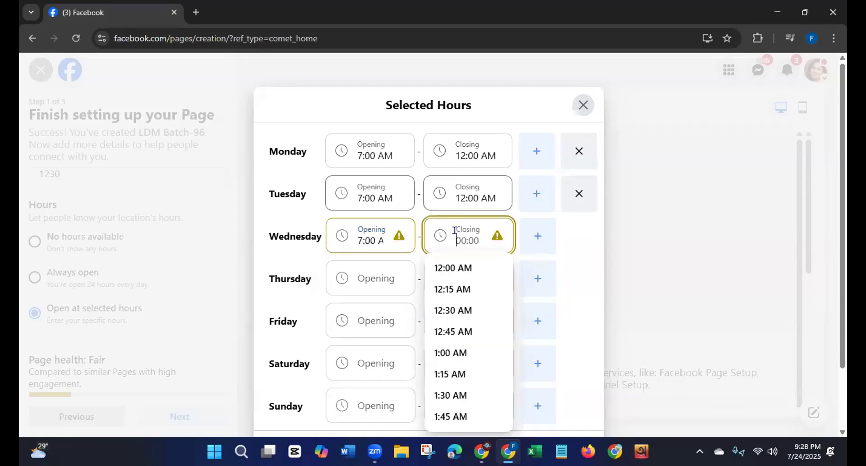
{"action": "left_click", "coordinate": [444, 269]}
Step: Set Thursday's opening time to 7:00 AM and closing time to 12:00 AM
{"action": "left_click", "coordinate": [378, 275]}
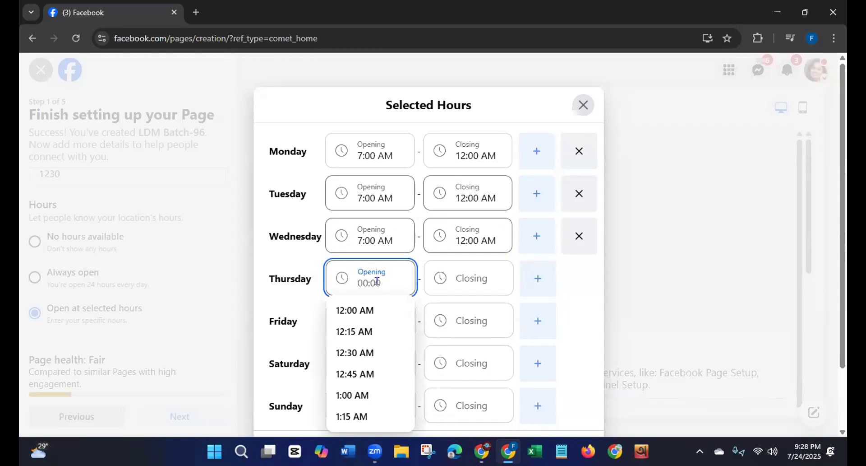
{"action": "scroll", "coordinate": [410, 308], "scroll_direction": "down", "scroll_amount": 12}
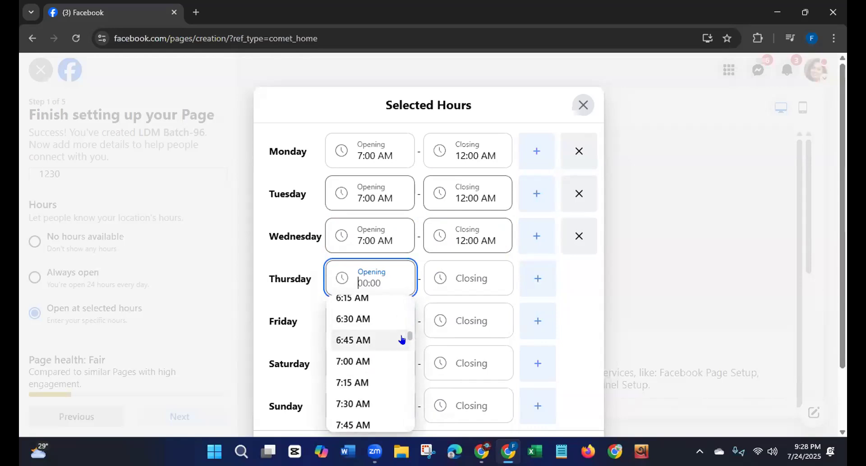
{"action": "left_click", "coordinate": [364, 360]}
{"action": "left_click", "coordinate": [454, 275]}
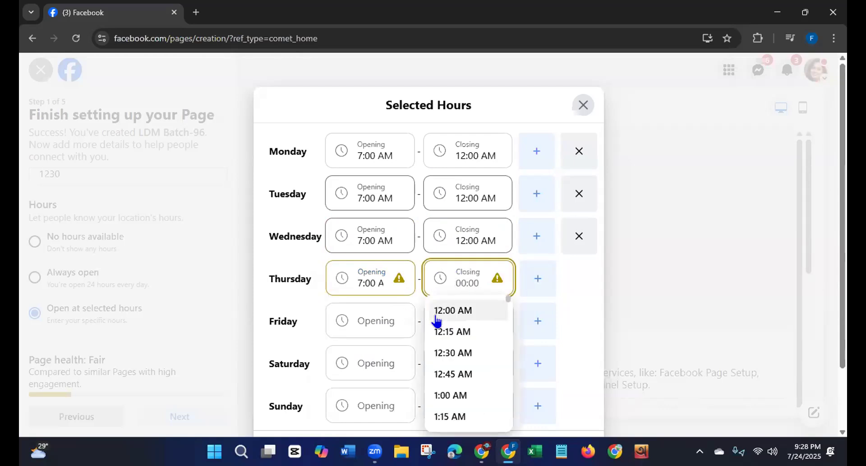
{"action": "left_click", "coordinate": [437, 314]}
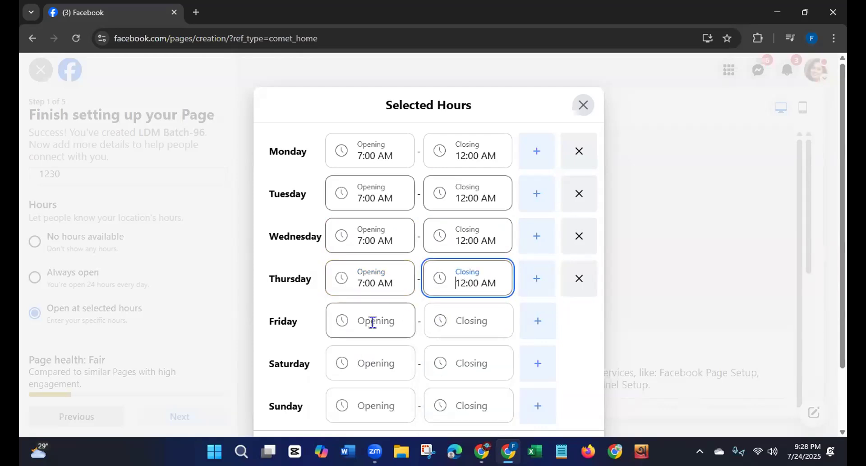
Step: Skip Friday and set Saturday's opening time to 7:00 AM and closing time to 12:00 AM
{"action": "left_click_drag", "start_coordinate": [843, 181], "coordinate": [819, 274]}
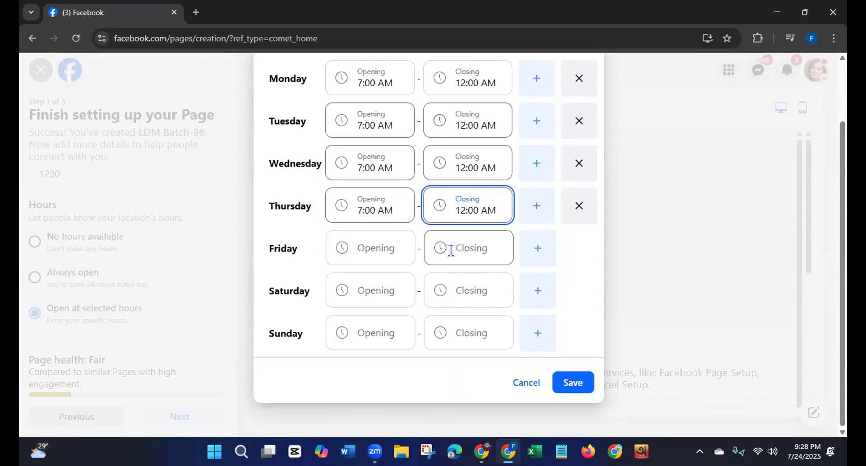
{"action": "left_click", "coordinate": [370, 291]}
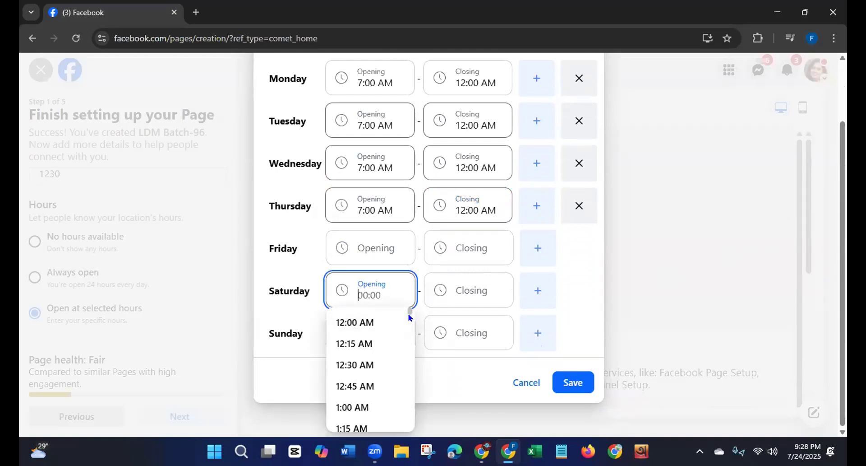
{"action": "scroll", "coordinate": [406, 322], "scroll_direction": "down", "scroll_amount": 5}
{"action": "scroll", "coordinate": [406, 331], "scroll_direction": "down", "scroll_amount": 5}
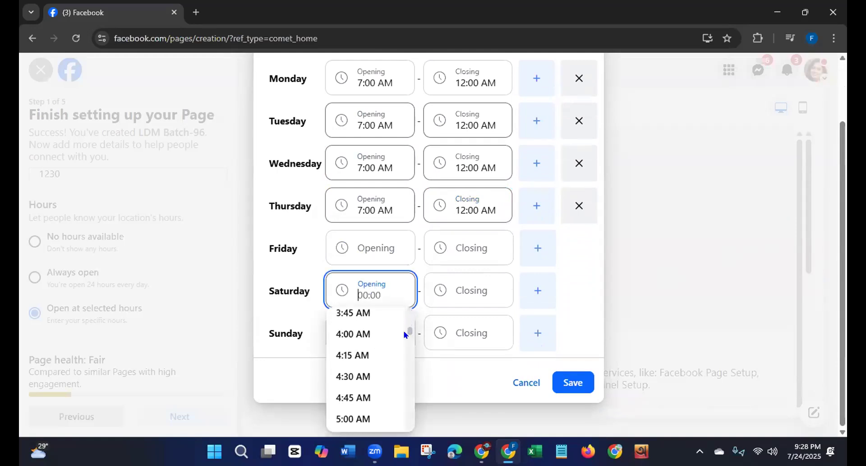
{"action": "scroll", "coordinate": [405, 344], "scroll_direction": "down", "scroll_amount": 1}
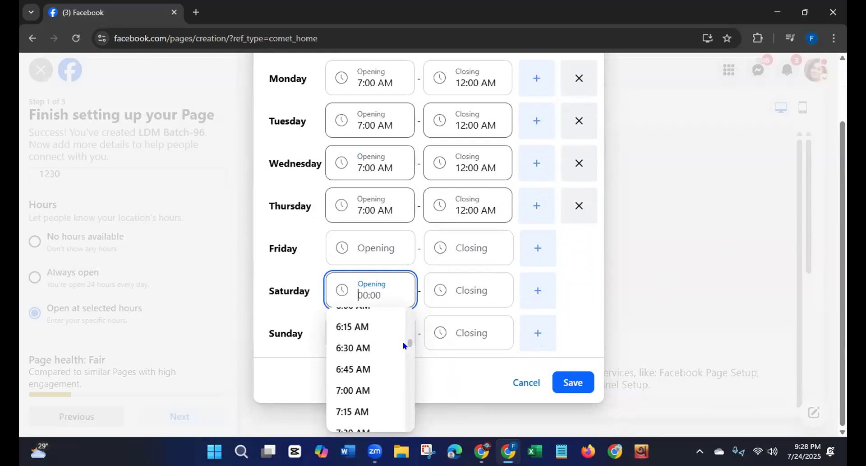
{"action": "left_click", "coordinate": [360, 392]}
{"action": "left_click", "coordinate": [449, 305]}
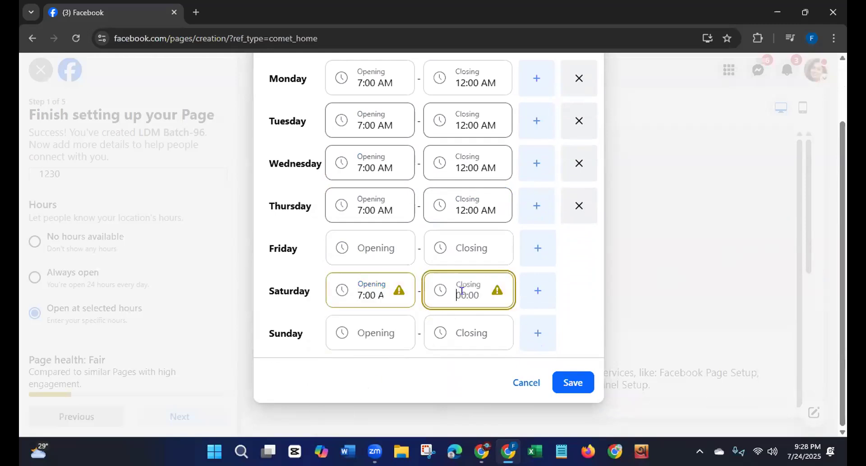
{"action": "left_click", "coordinate": [445, 321]}
Step: Set Sunday's hours to 7:00 AM opening and 12:00 AM closing, and save the selected hours
{"action": "left_click", "coordinate": [359, 334]}
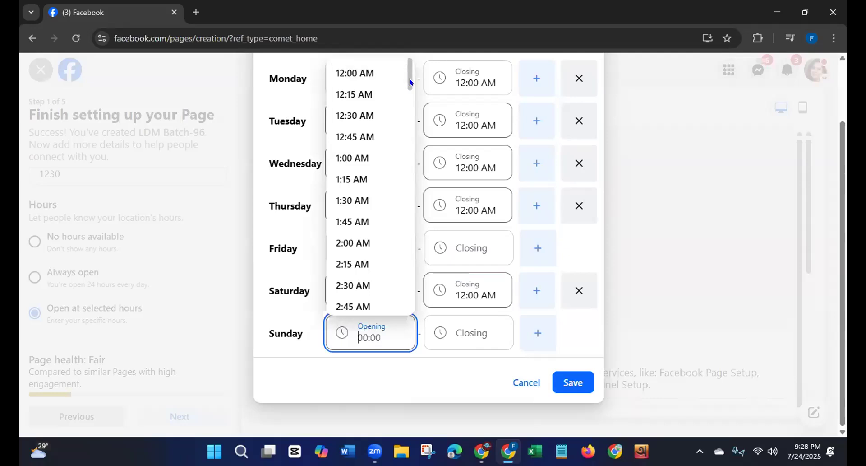
{"action": "scroll", "coordinate": [396, 108], "scroll_direction": "down", "scroll_amount": 7}
{"action": "scroll", "coordinate": [398, 124], "scroll_direction": "down", "scroll_amount": 3}
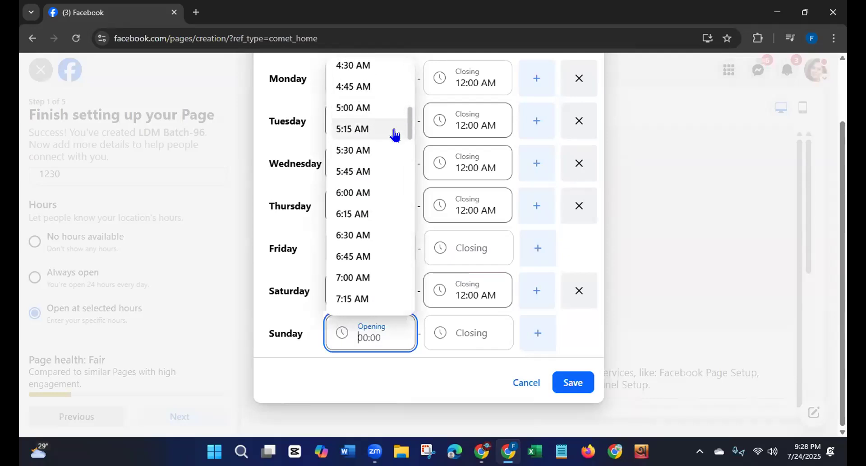
{"action": "left_click", "coordinate": [354, 224]}
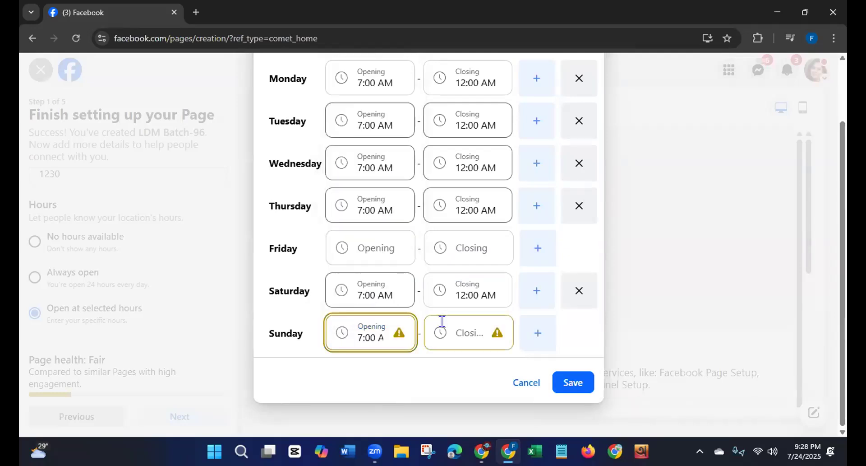
{"action": "left_click", "coordinate": [440, 333]}
{"action": "left_click", "coordinate": [459, 81]}
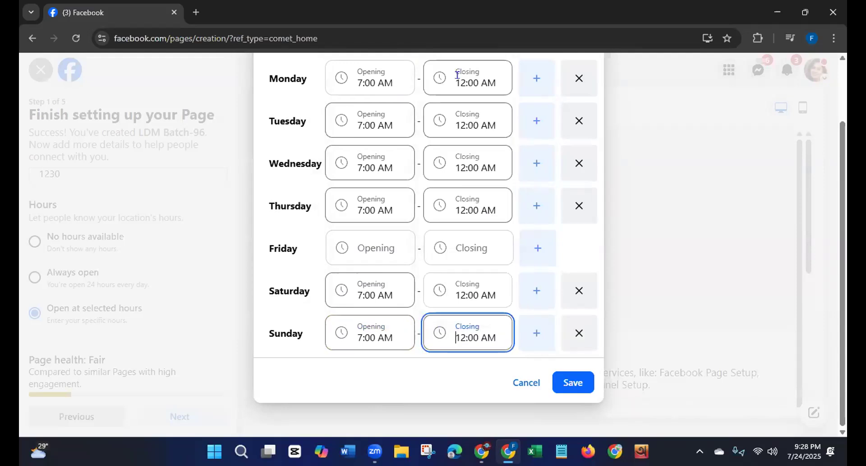
{"action": "left_click", "coordinate": [572, 384]}
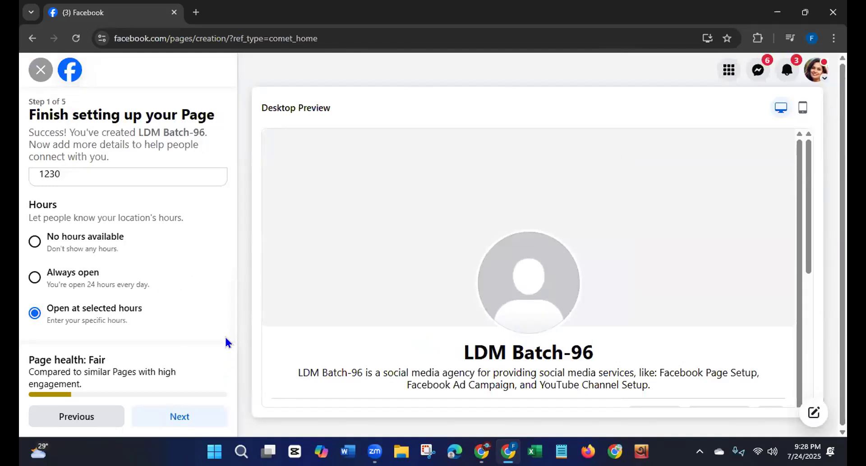
Step: Continue to the Customize your Page step and decline the browser's offer to save the address
{"action": "left_click", "coordinate": [165, 415]}
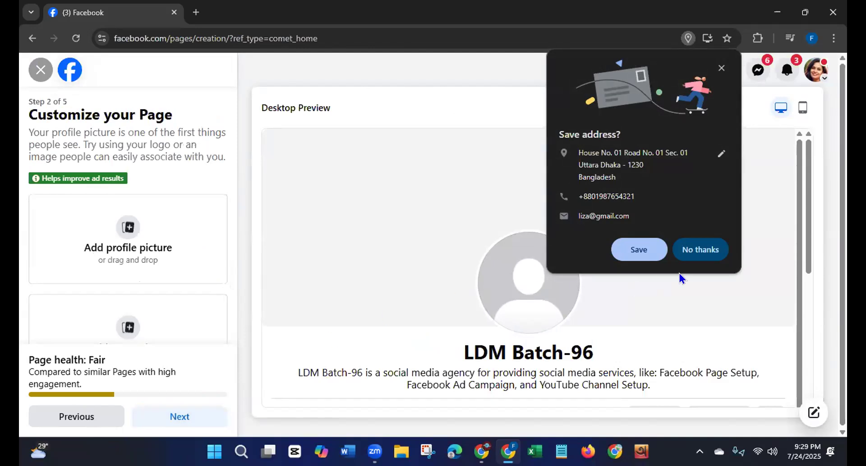
{"action": "left_click", "coordinate": [710, 248]}
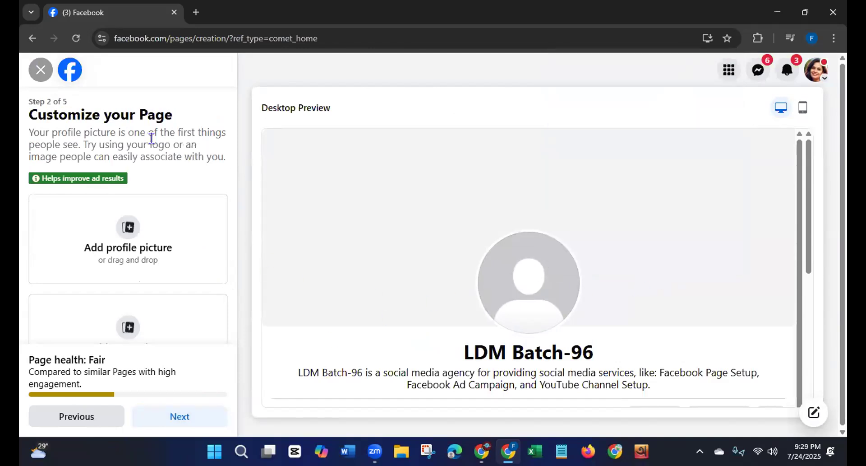
Step: Look over the profile picture and cover photo options, and open bookmarked Canva in a new browser tab
{"action": "left_click_drag", "start_coordinate": [28, 116], "coordinate": [167, 115]}
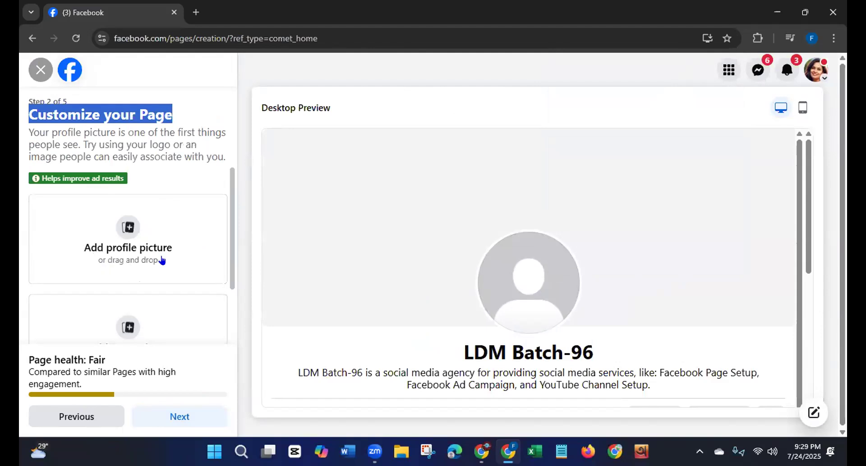
{"action": "scroll", "coordinate": [226, 224], "scroll_direction": "down", "scroll_amount": 1}
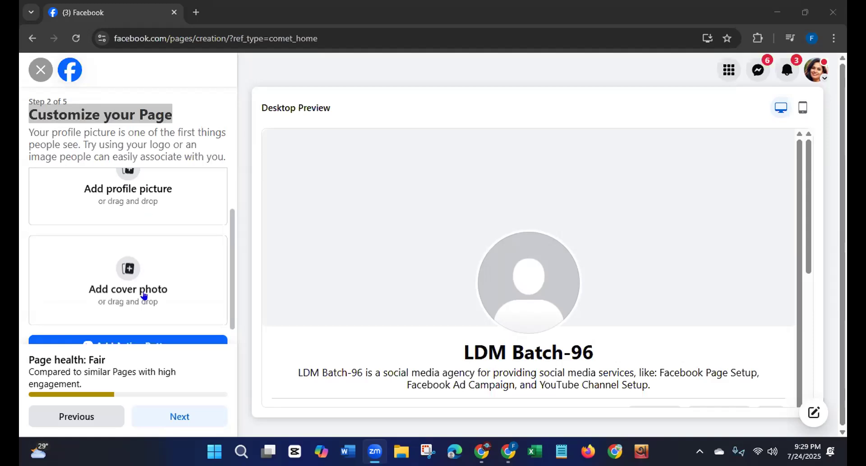
{"action": "left_click", "coordinate": [195, 12]}
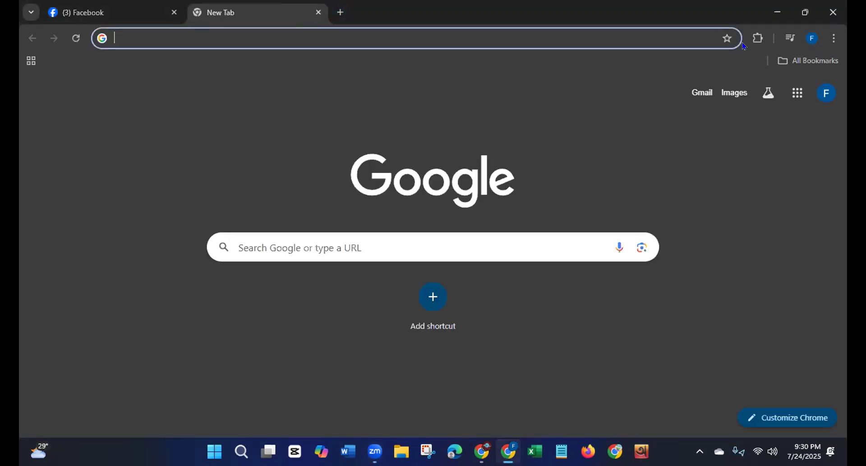
{"action": "left_click", "coordinate": [800, 62]}
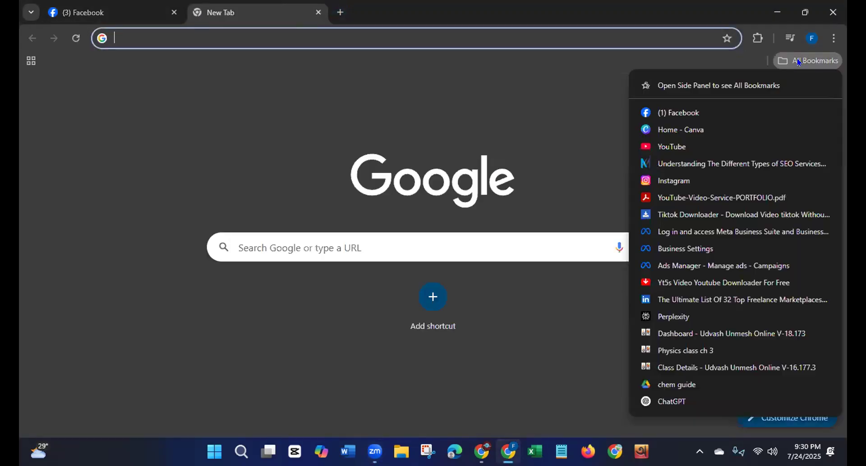
{"action": "left_click", "coordinate": [690, 130]}
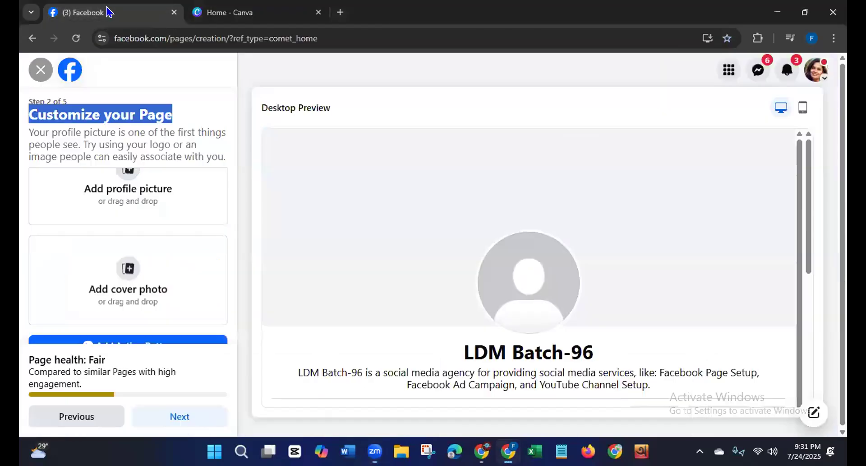
{"action": "left_click", "coordinate": [110, 12]}
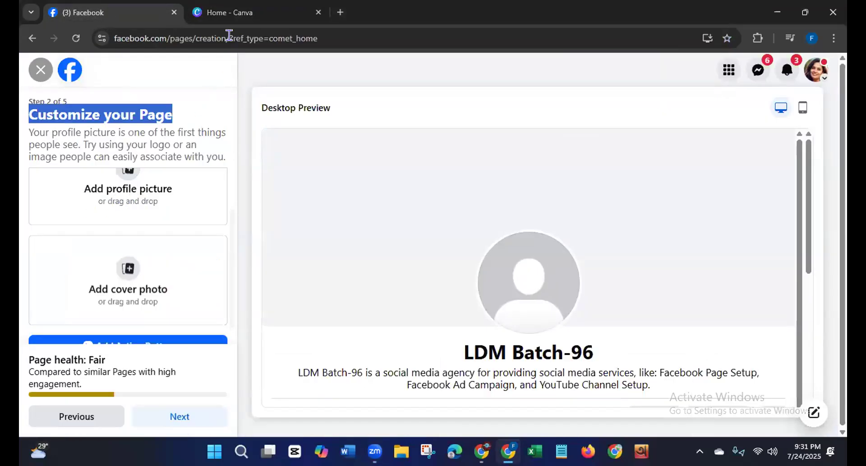
{"action": "left_click", "coordinate": [244, 15]}
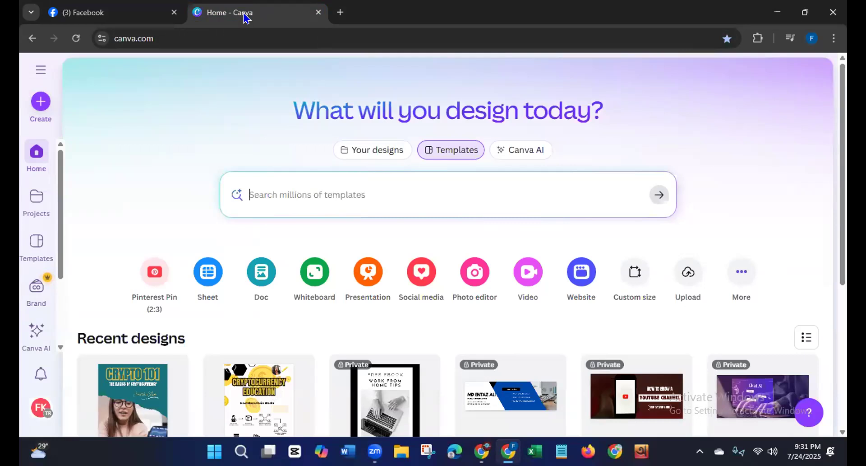
Step: Find the Logo design type in Canva and create a blank 500 × 500 px logo design
{"action": "left_click", "coordinate": [34, 109]}
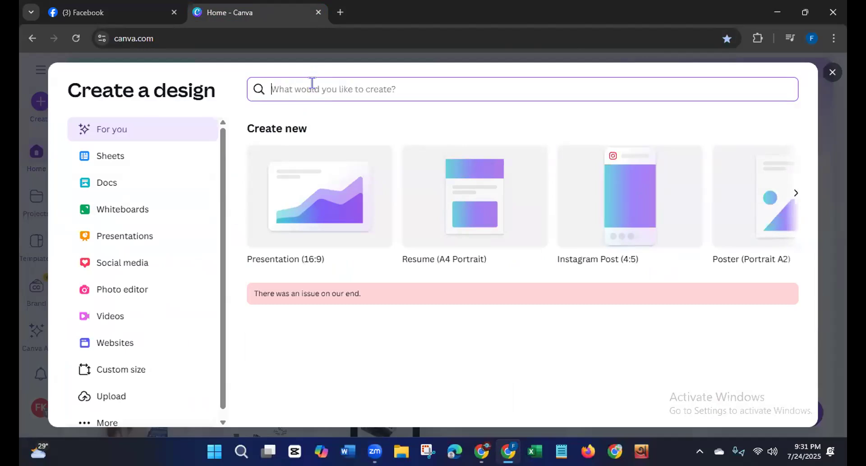
{"action": "type", "text": "logo"}
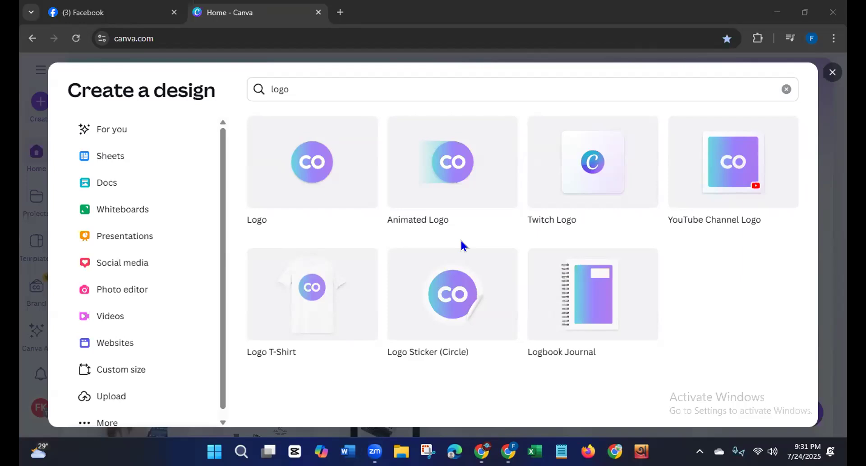
{"action": "left_click", "coordinate": [293, 186]}
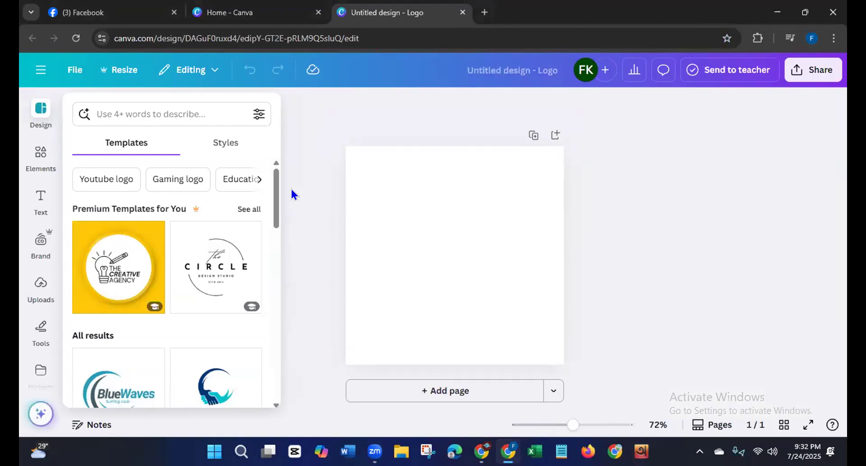
Step: Search the logo templates for "digital marketing agency"
{"action": "left_click_drag", "start_coordinate": [275, 187], "coordinate": [275, 234]}
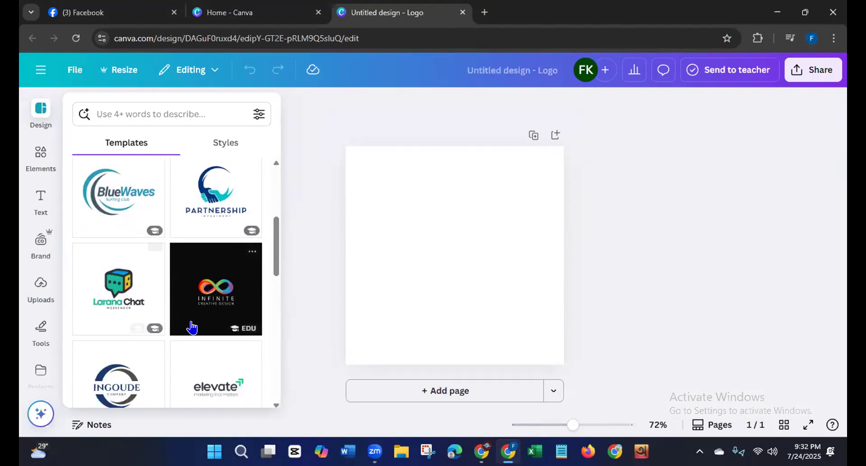
{"action": "left_click_drag", "start_coordinate": [276, 235], "coordinate": [276, 176]}
{"action": "left_click", "coordinate": [120, 110]}
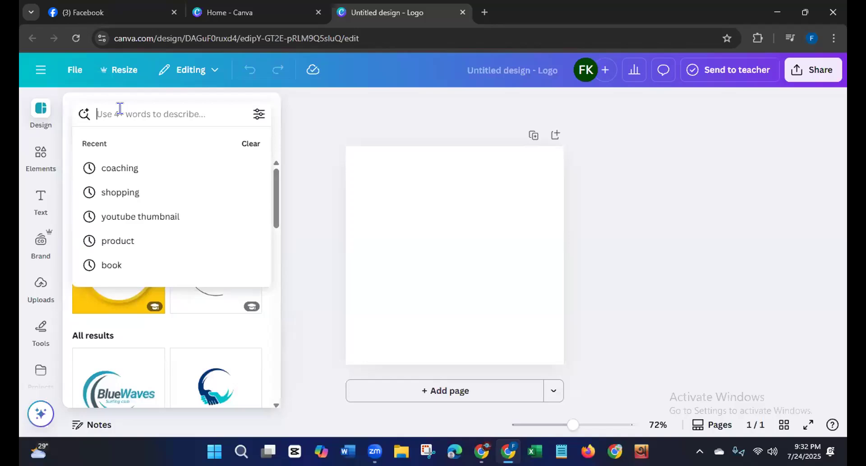
{"action": "type", "text": "digi"}
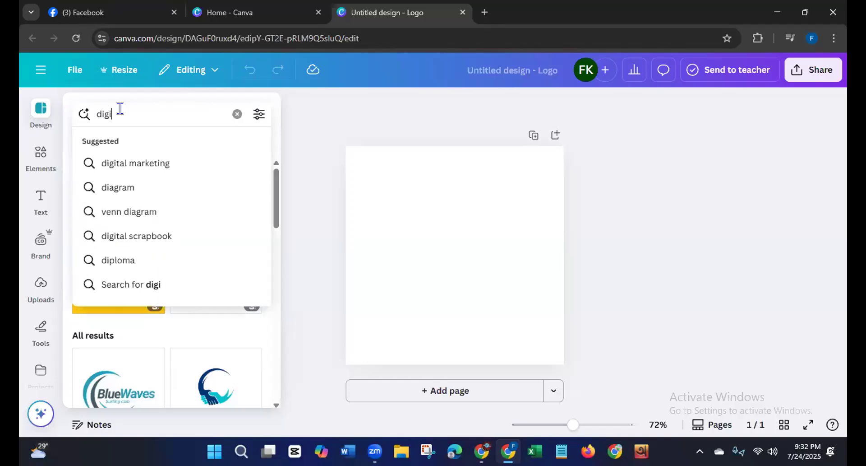
{"action": "type", "text": "tal mar"}
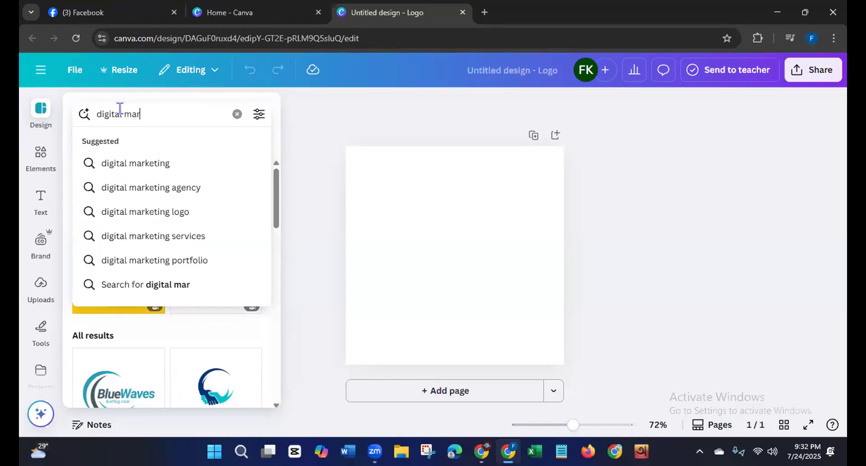
{"action": "left_click", "coordinate": [129, 186]}
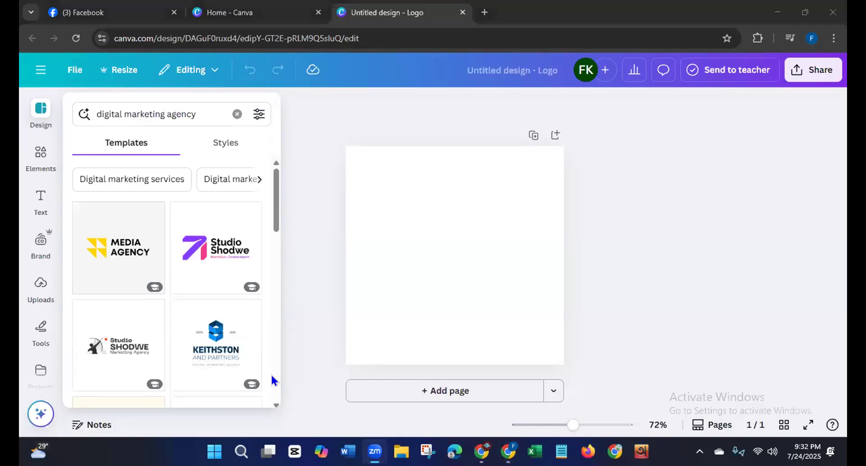
Step: Apply the Digital World brain template, and replace it with the similar blue Salford & Co. Global Tech globe template
{"action": "left_click_drag", "start_coordinate": [276, 192], "coordinate": [259, 353]}
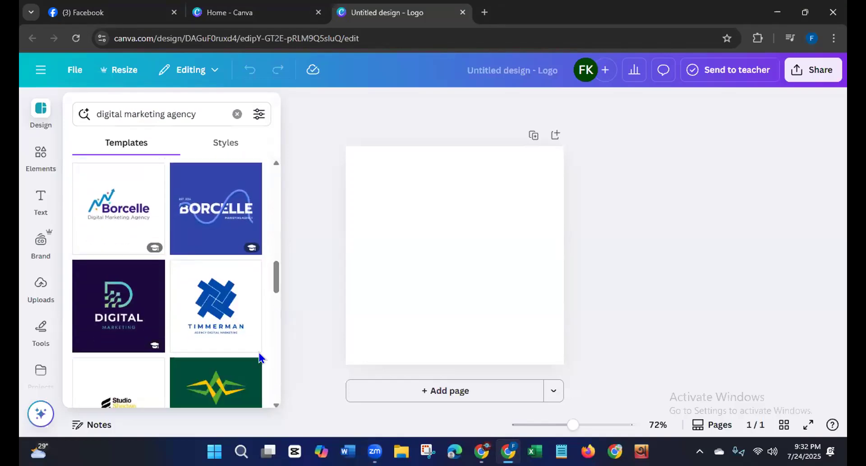
{"action": "left_click_drag", "start_coordinate": [274, 276], "coordinate": [266, 342]}
{"action": "left_click_drag", "start_coordinate": [265, 334], "coordinate": [271, 227]}
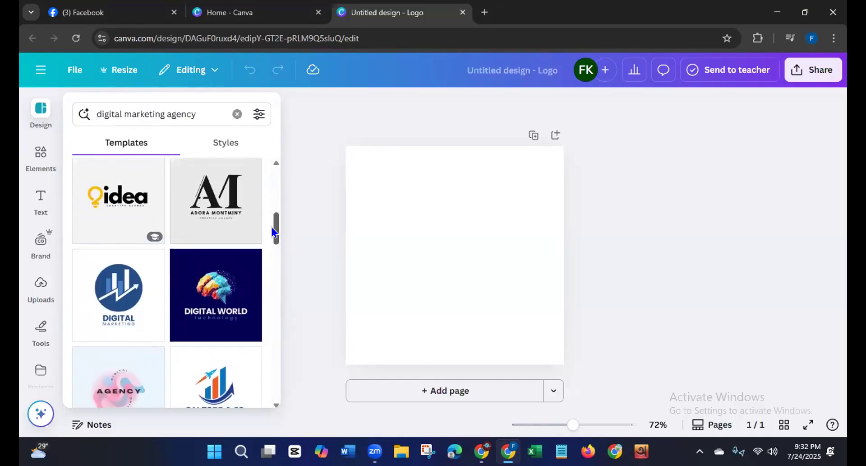
{"action": "left_click", "coordinate": [221, 297]}
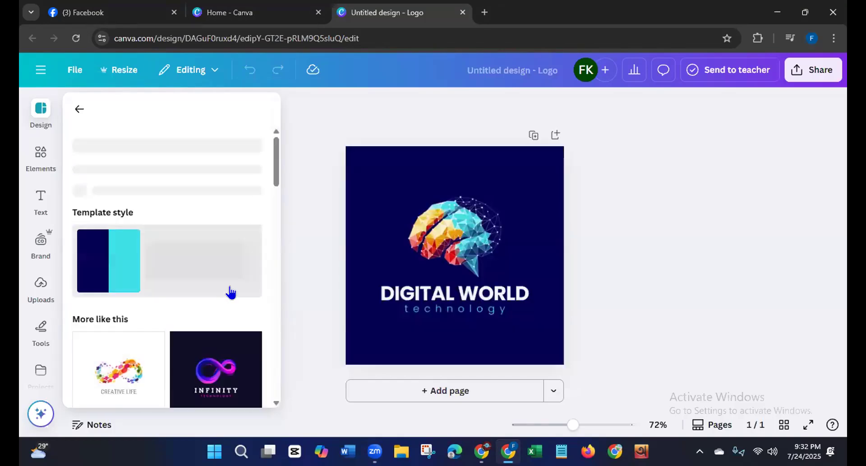
{"action": "left_click_drag", "start_coordinate": [275, 169], "coordinate": [272, 284]}
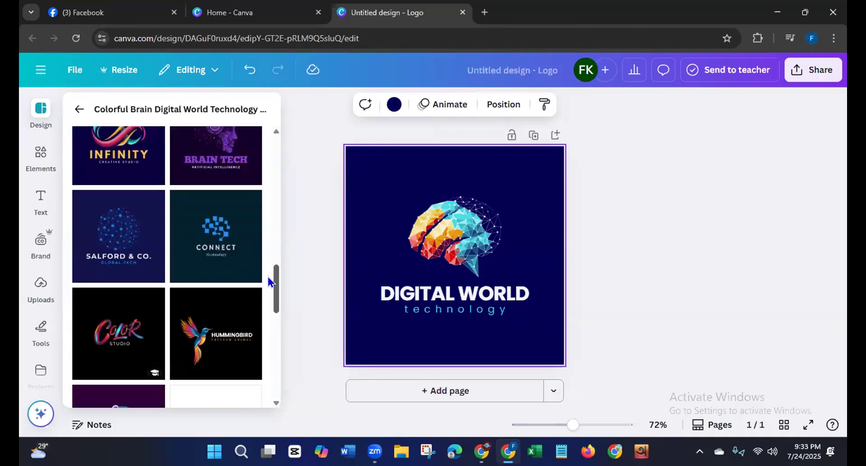
{"action": "left_click", "coordinate": [126, 247]}
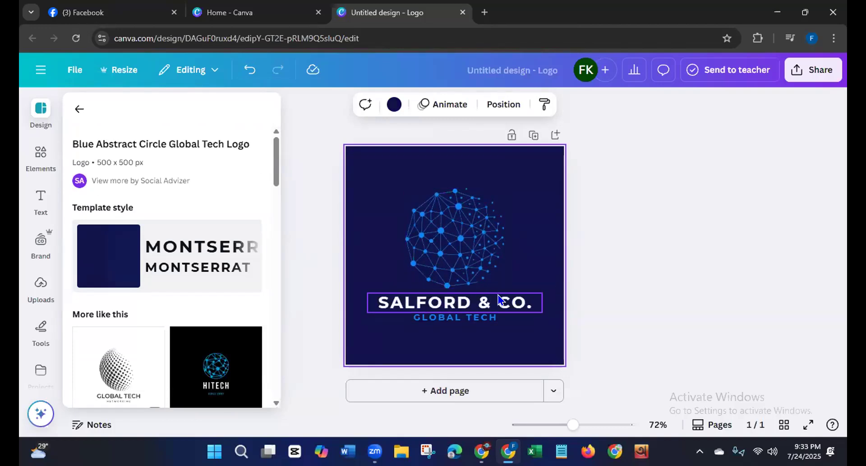
Step: Replace the logo's SALFORD & CO. headline with "LDM BATCH-96"
{"action": "left_click", "coordinate": [523, 300]}
{"action": "left_click", "coordinate": [524, 299]}
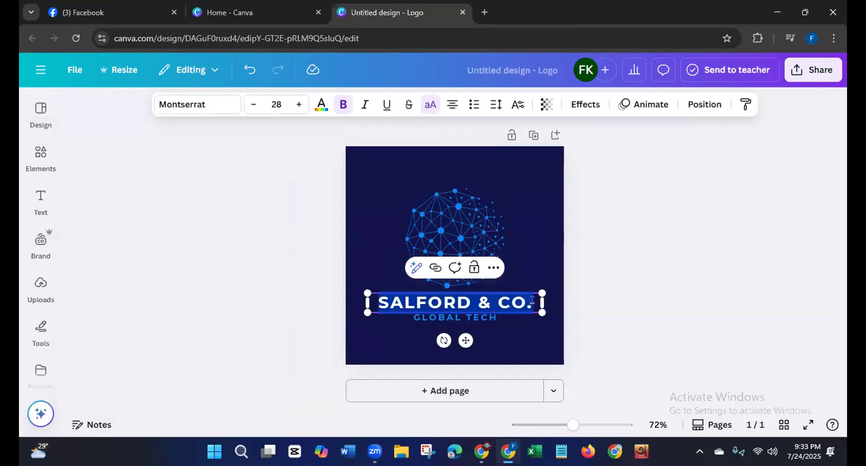
{"action": "key", "text": "BackSpace"}
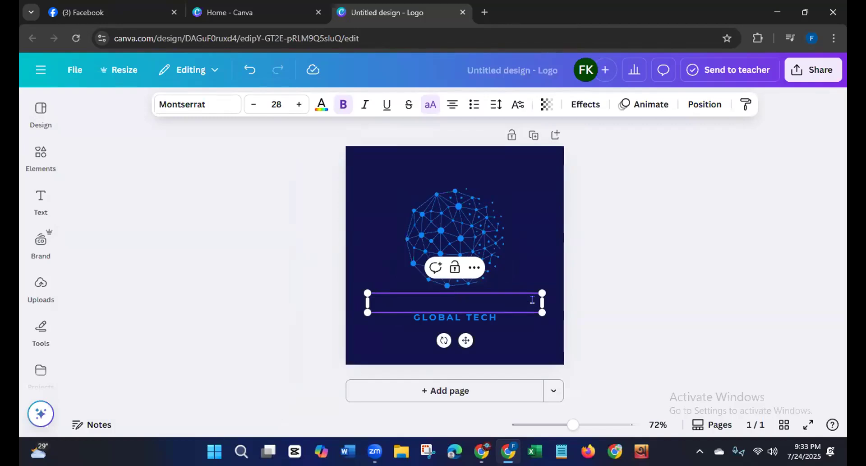
{"action": "type", "text": "LDM BATC"}
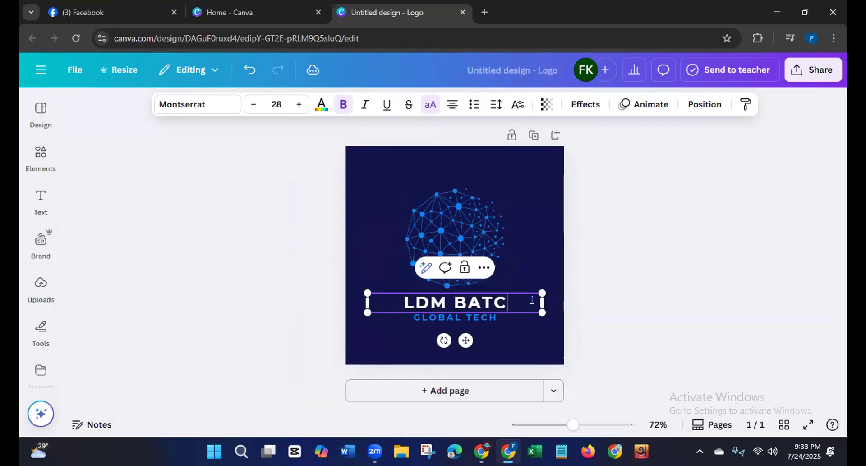
{"action": "type", "text": "H-96"}
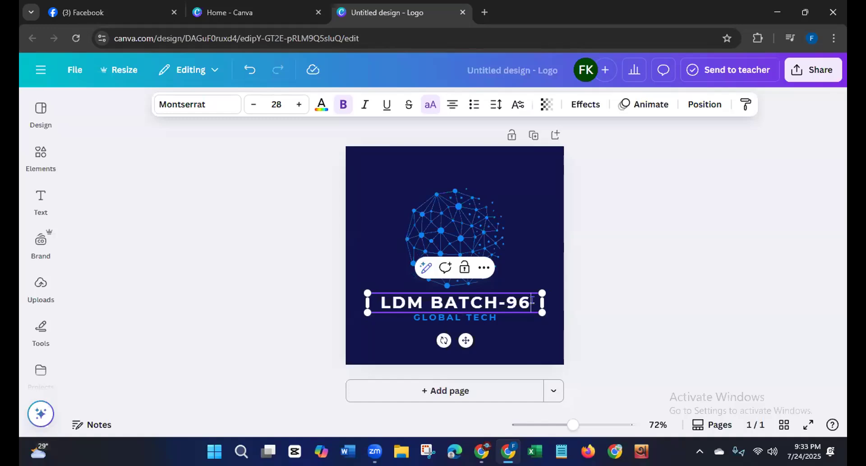
Step: Replace the GLOBAL TECH tagline under the headline with "SOCIAL MEDIA AGENCY" and deselect it
{"action": "left_click", "coordinate": [500, 319]}
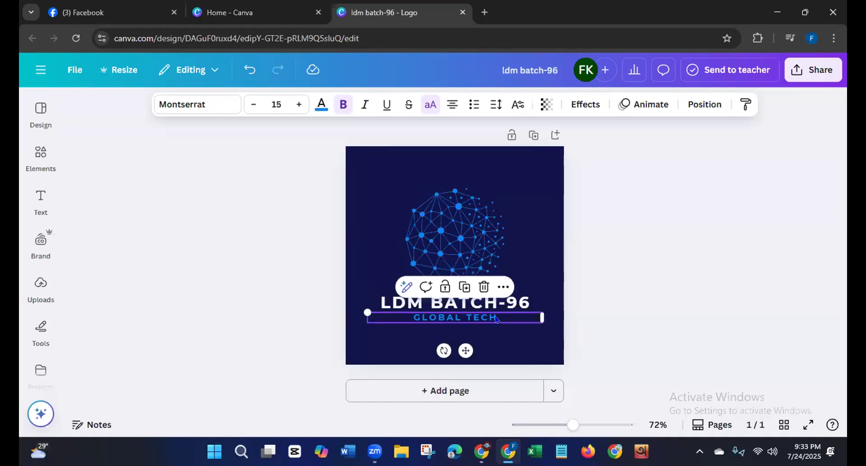
{"action": "double_click", "coordinate": [496, 318]}
{"action": "key", "text": "BackSpace"}
{"action": "type", "text": "S"}
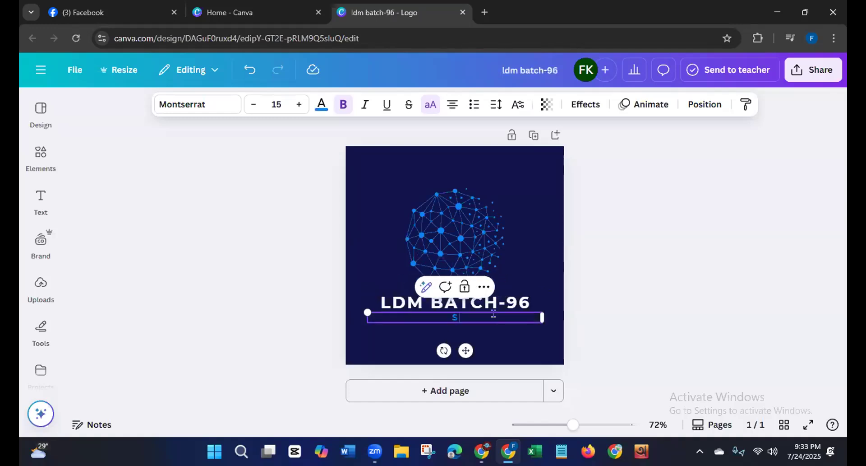
{"action": "type", "text": "OCIAL MEDIA AGENCY"}
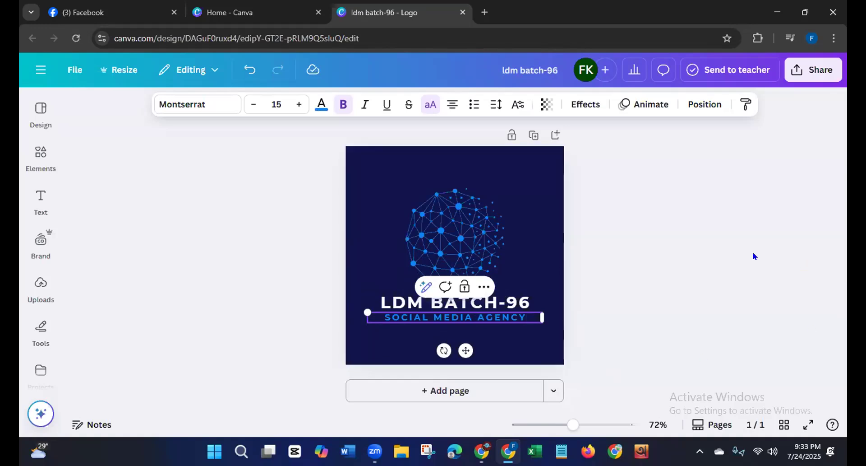
{"action": "left_click", "coordinate": [283, 244]}
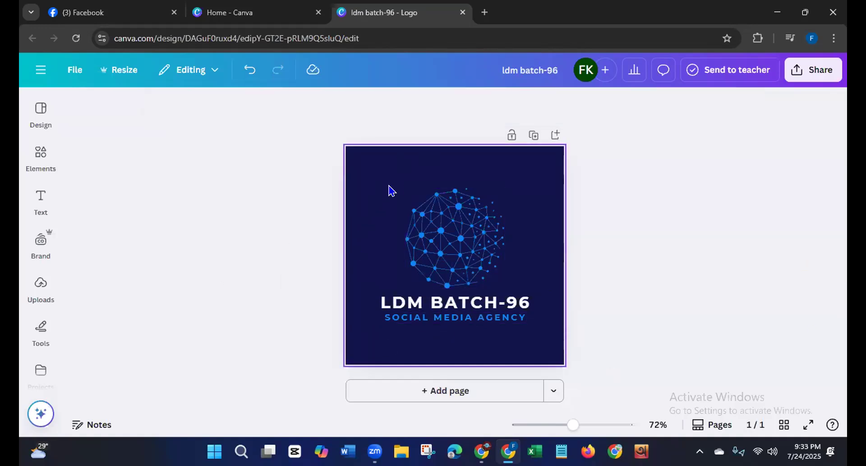
Step: Try blue, black, lime green and turquoise backgrounds on the logo, and settle on light blue #38b6ff
{"action": "left_click", "coordinate": [379, 179]}
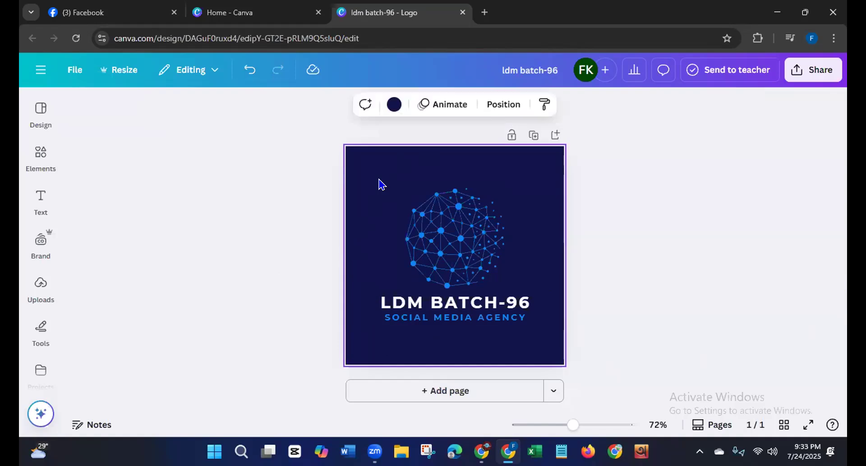
{"action": "left_click", "coordinate": [394, 105]}
{"action": "left_click", "coordinate": [141, 201]}
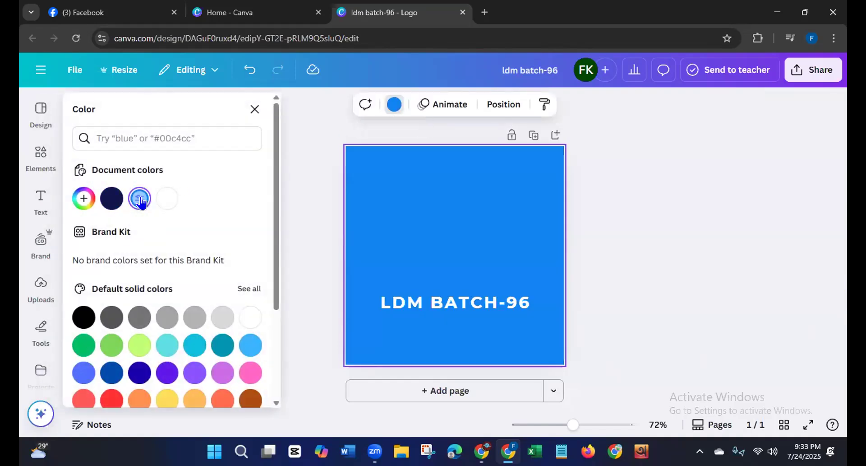
{"action": "left_click", "coordinate": [81, 319]}
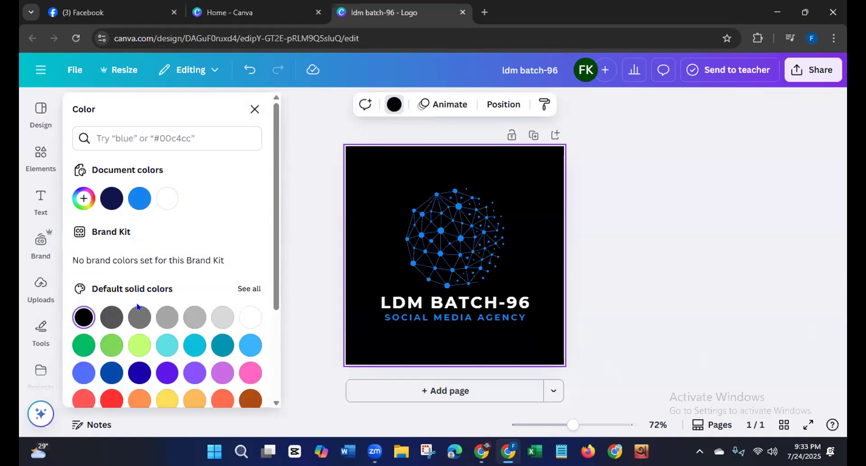
{"action": "left_click", "coordinate": [139, 344]}
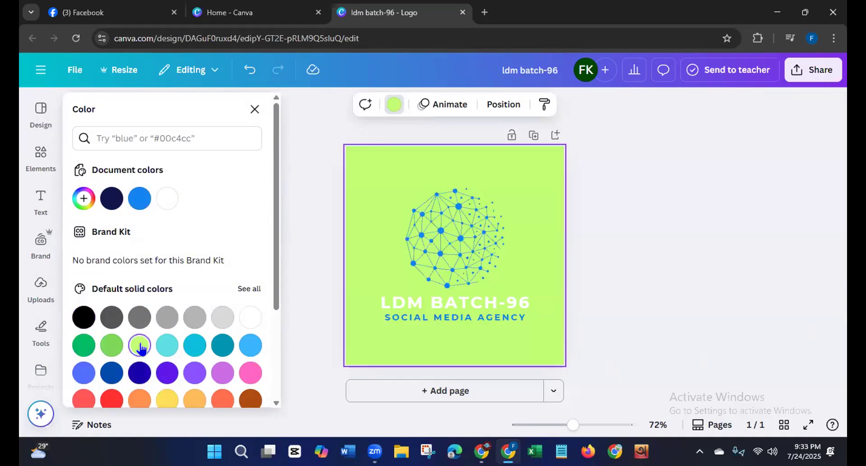
{"action": "left_click", "coordinate": [167, 344]}
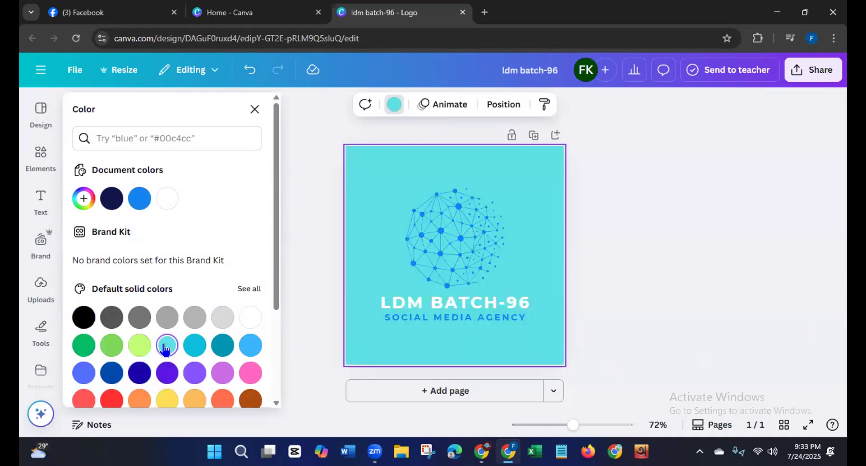
{"action": "left_click", "coordinate": [250, 346]}
Step: Try the Roca One font on the LDM BATCH-96 headline and switch it back to Montserrat
{"action": "left_click", "coordinate": [428, 305]}
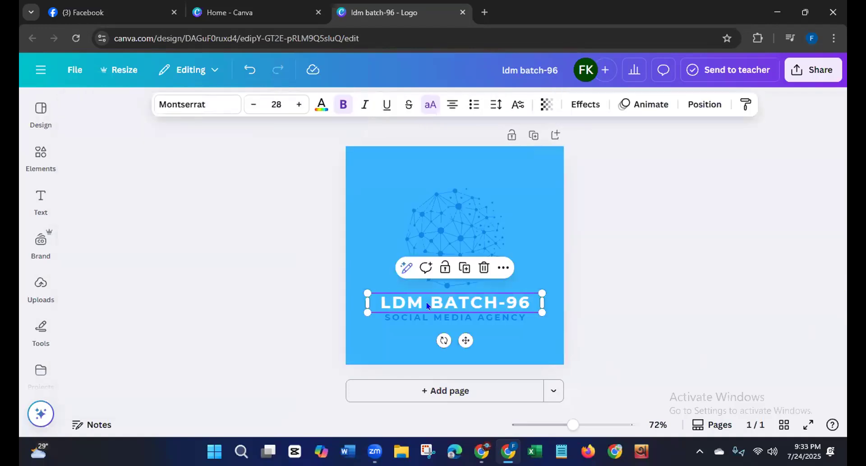
{"action": "left_click", "coordinate": [322, 105]}
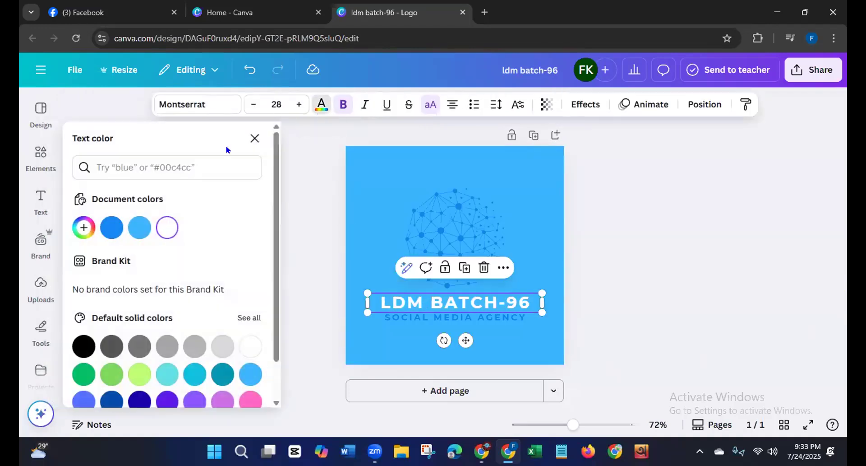
{"action": "left_click", "coordinate": [198, 104]}
{"action": "left_click", "coordinate": [115, 337]}
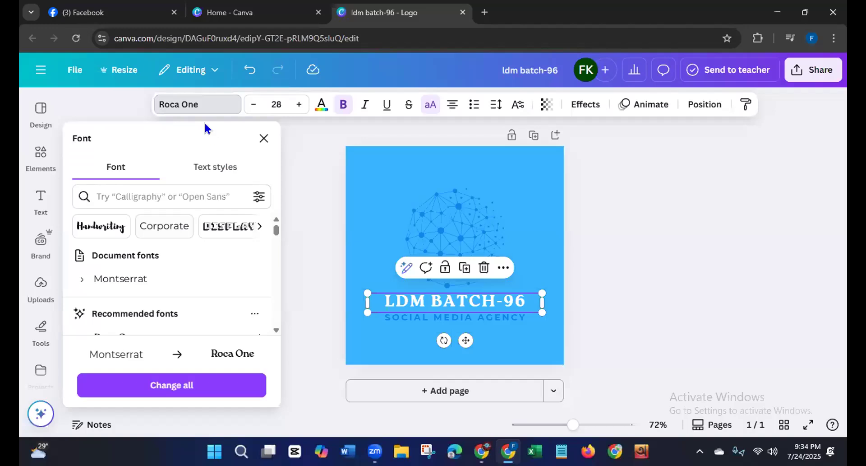
{"action": "left_click", "coordinate": [131, 279]}
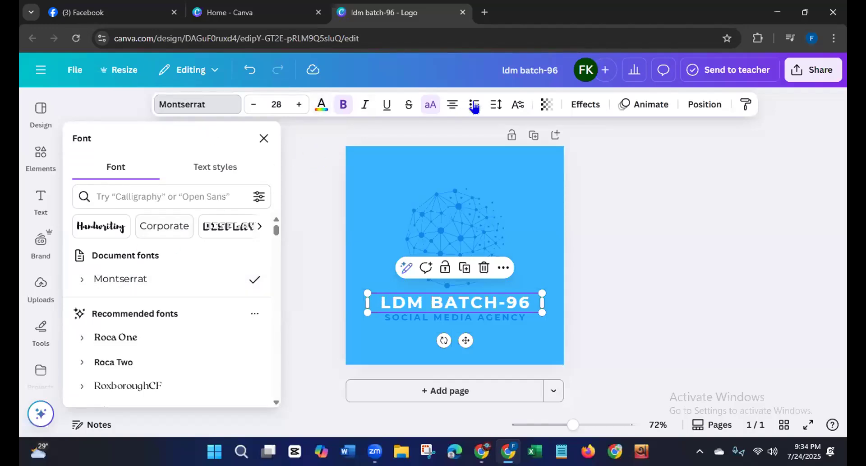
Step: Try solid cobalt and deep blue #1800ad on the logo background, and settle on the black-to-blue gradient
{"action": "left_click", "coordinate": [353, 224]}
{"action": "left_click", "coordinate": [389, 106]}
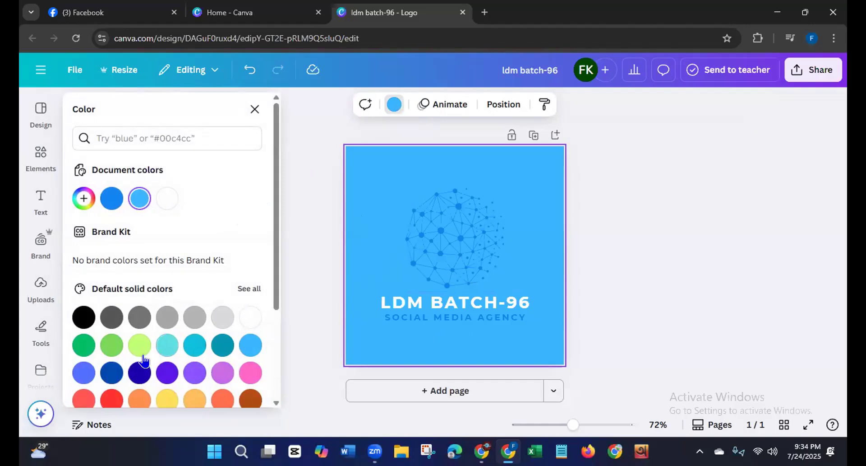
{"action": "left_click", "coordinate": [112, 372]}
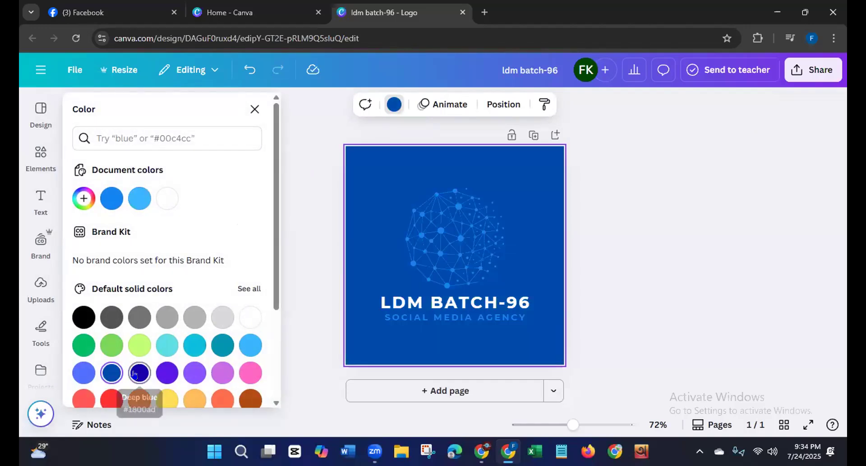
{"action": "left_click", "coordinate": [136, 373]}
{"action": "scroll", "coordinate": [272, 267], "scroll_direction": "down", "scroll_amount": 3}
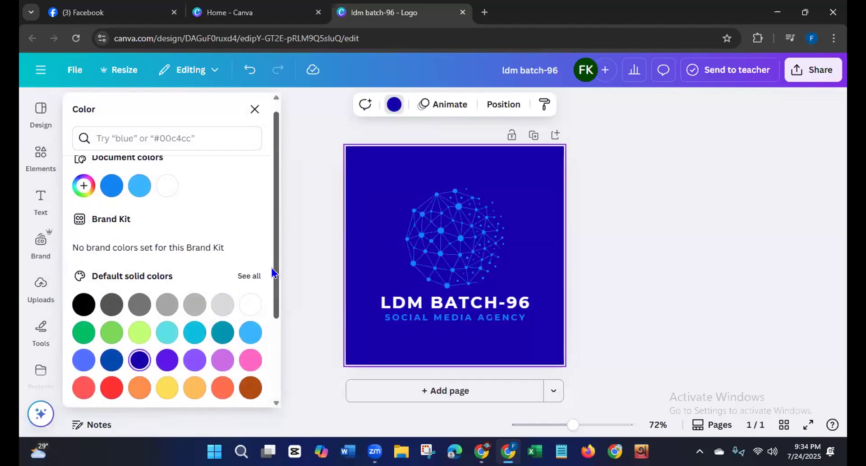
{"action": "left_click", "coordinate": [248, 335]}
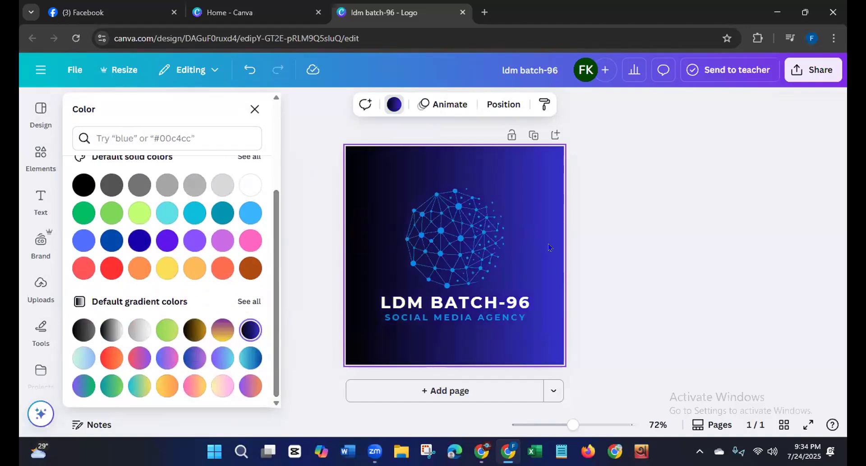
{"action": "left_click", "coordinate": [628, 285]}
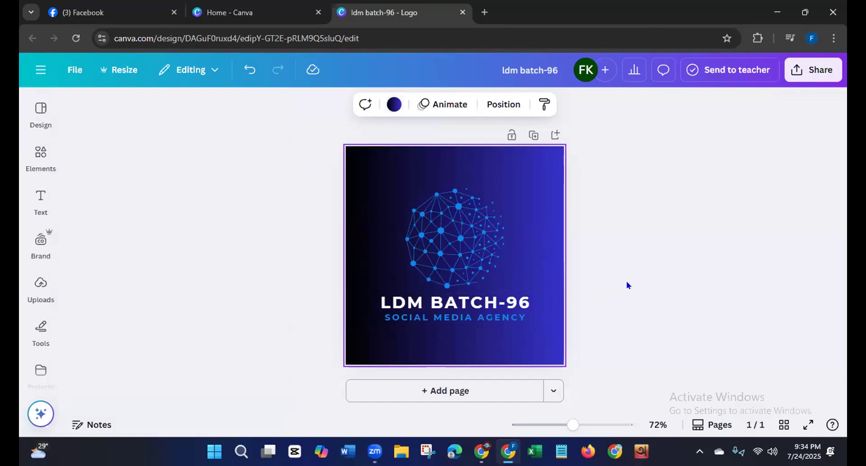
Step: Download the logo as a PNG at 500 × 500 px, retrying the export if it fails
{"action": "left_click", "coordinate": [806, 69]}
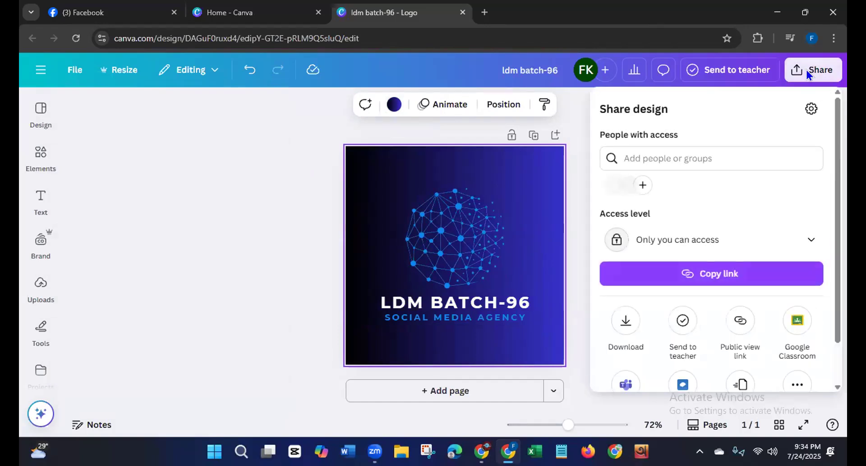
{"action": "left_click", "coordinate": [626, 321]}
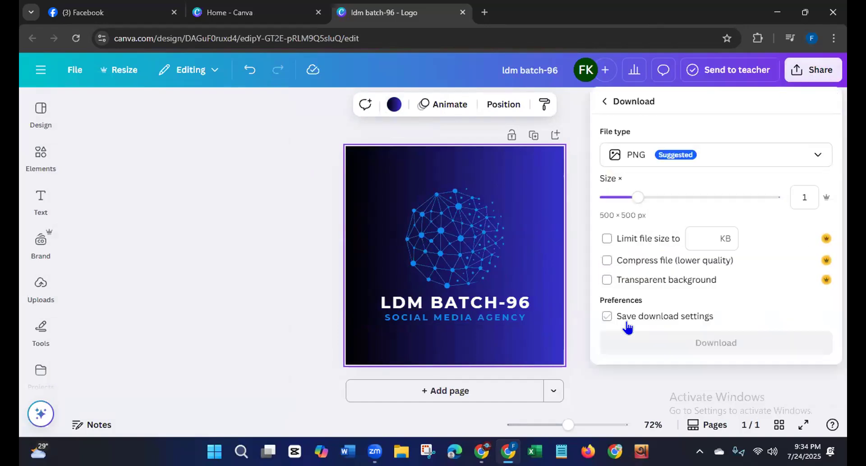
{"action": "left_click", "coordinate": [638, 353]}
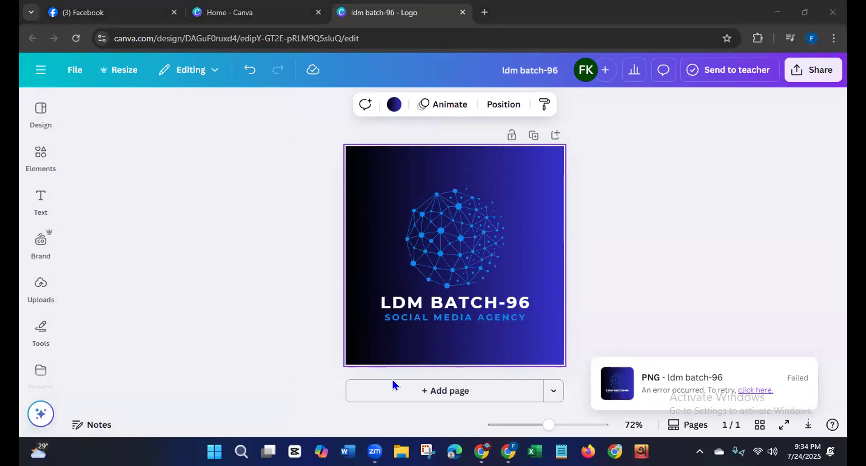
{"action": "left_click", "coordinate": [768, 385]}
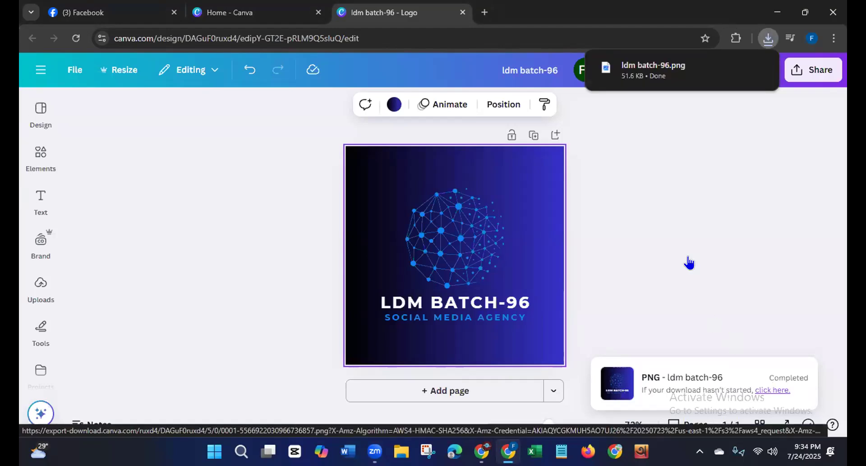
Step: Switch to the Facebook Page setup and upload ldm batch-96 from Downloads as the profile picture
{"action": "left_click", "coordinate": [86, 12]}
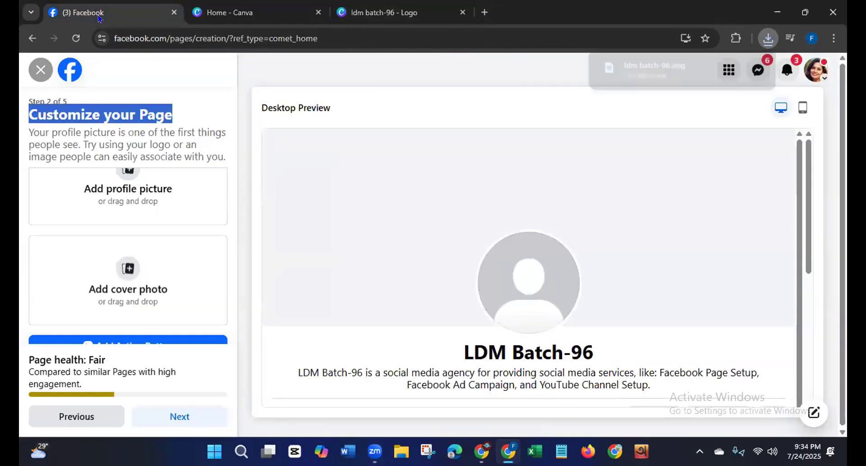
{"action": "scroll", "coordinate": [230, 228], "scroll_direction": "up", "scroll_amount": 1}
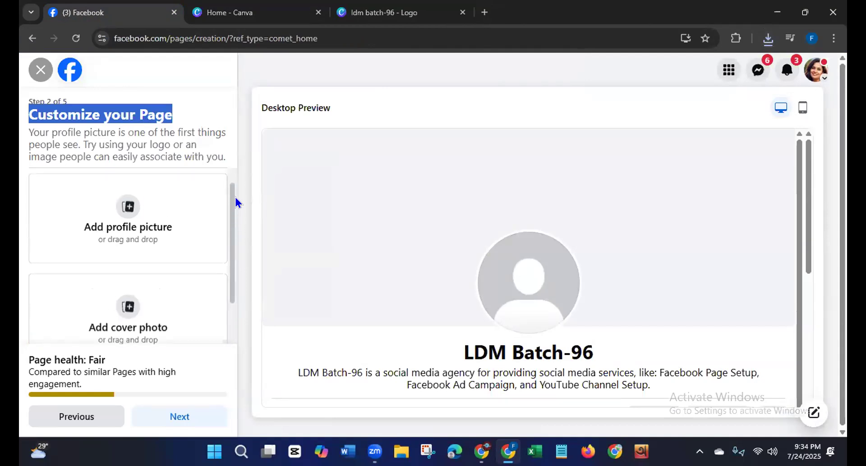
{"action": "left_click", "coordinate": [128, 234]}
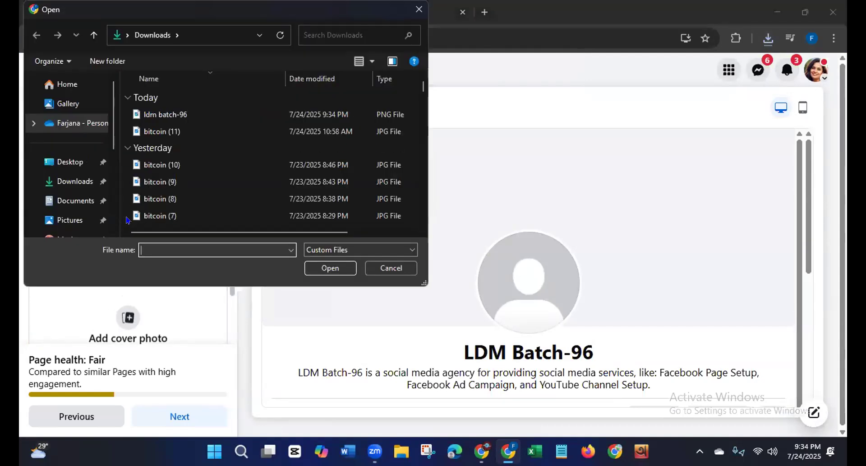
{"action": "left_click", "coordinate": [151, 115]}
{"action": "left_click", "coordinate": [314, 268]}
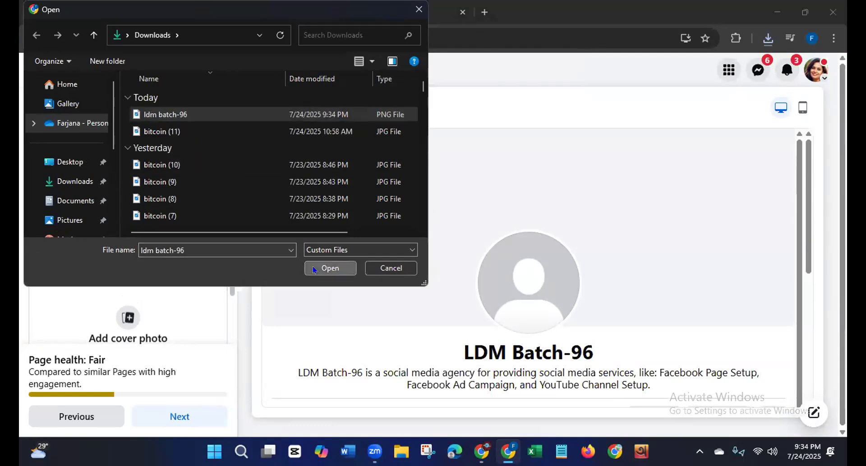
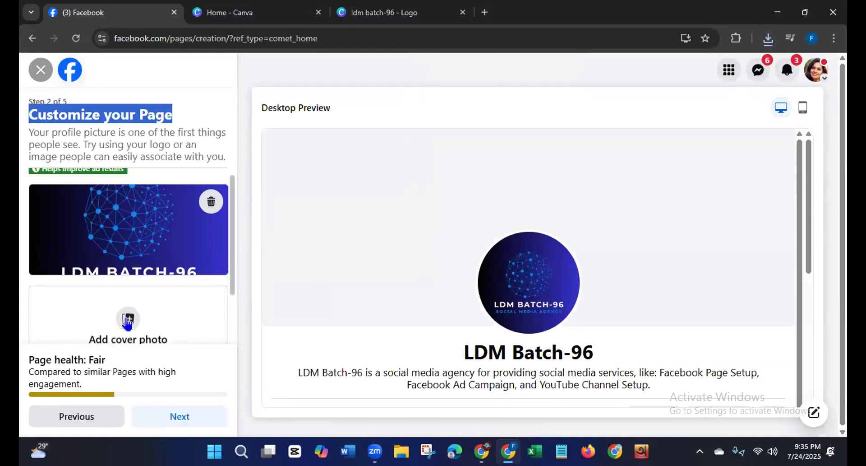
Step: Switch to Canva, close the logo design, search the design types for "facebook banner" and create a 1640 × 924 px Facebook Cover (Landscape)
{"action": "left_click", "coordinate": [229, 15]}
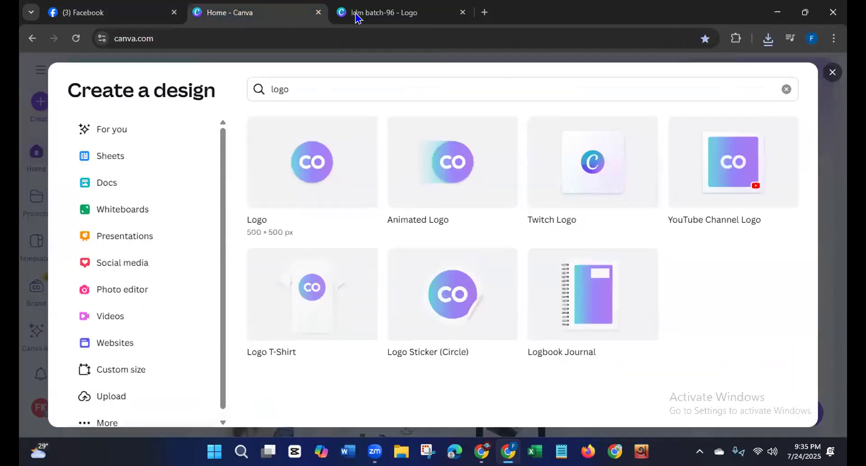
{"action": "left_click", "coordinate": [462, 13]}
{"action": "left_click", "coordinate": [292, 85]}
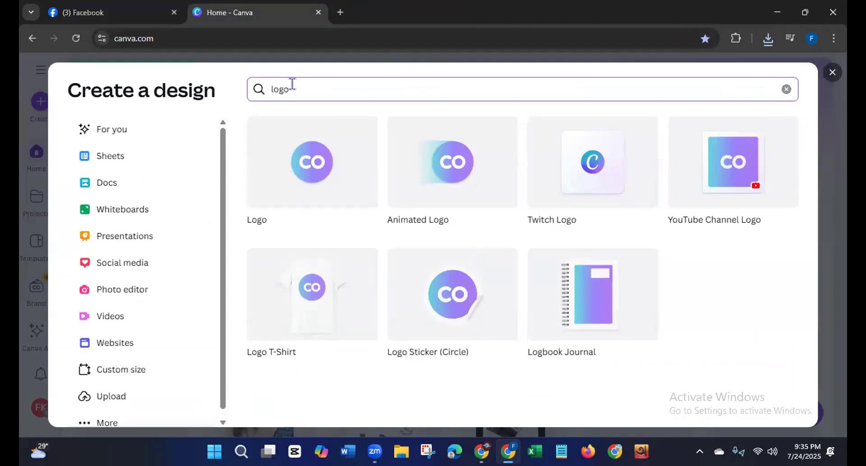
{"action": "key", "text": "BackSpace"}
{"action": "key", "text": "BackSpace"}
{"action": "key", "text": "BackSpace"}
{"action": "key", "text": "BackSpace"}
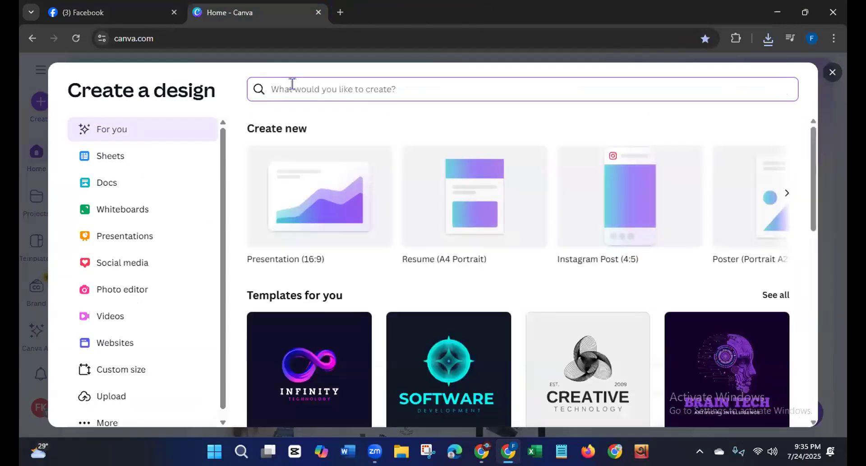
{"action": "type", "text": "face"}
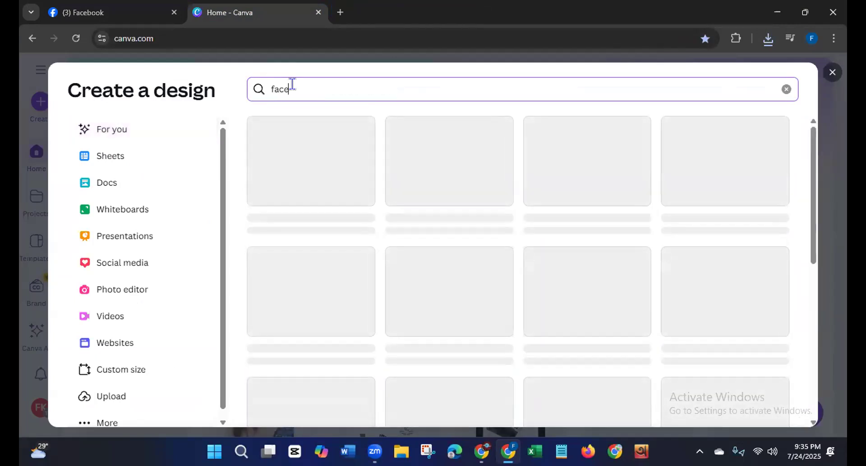
{"action": "type", "text": "book banner"}
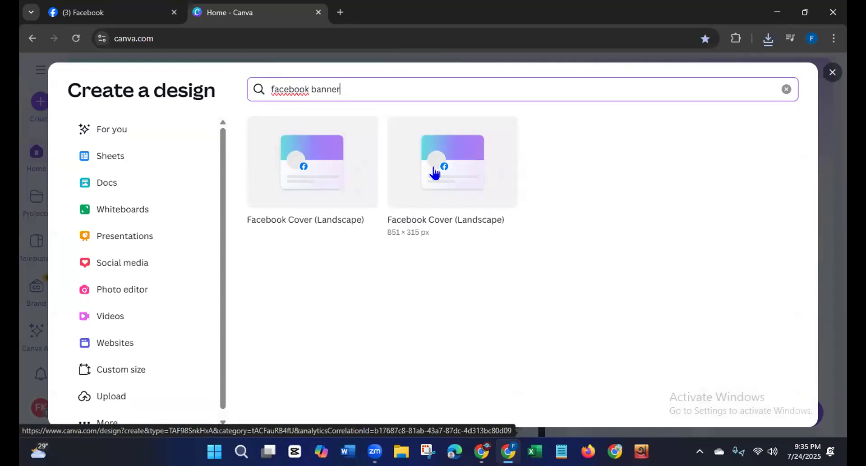
{"action": "left_click", "coordinate": [316, 185]}
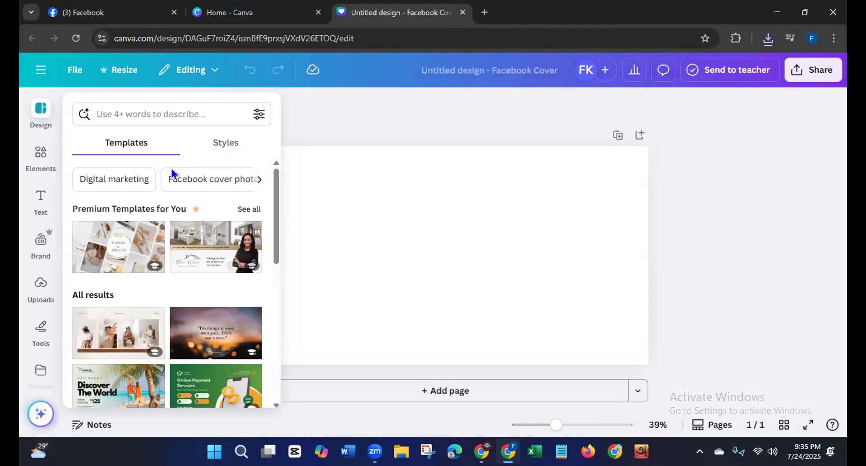
Step: Search the templates for "digital marketing agency" and apply the Blue Gradient Digital Marketing Agency Facebook Cover
{"action": "left_click", "coordinate": [130, 107]}
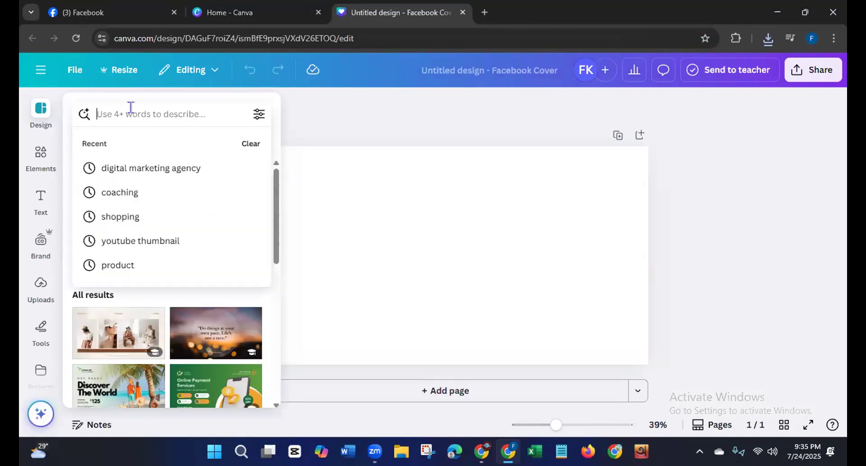
{"action": "left_click", "coordinate": [132, 171]}
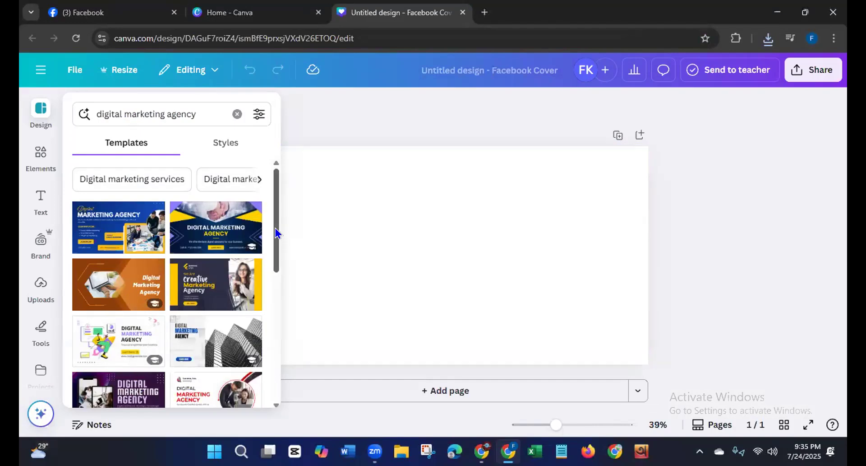
{"action": "left_click_drag", "start_coordinate": [276, 232], "coordinate": [273, 282]}
{"action": "scroll", "coordinate": [262, 313], "scroll_direction": "down", "scroll_amount": 5}
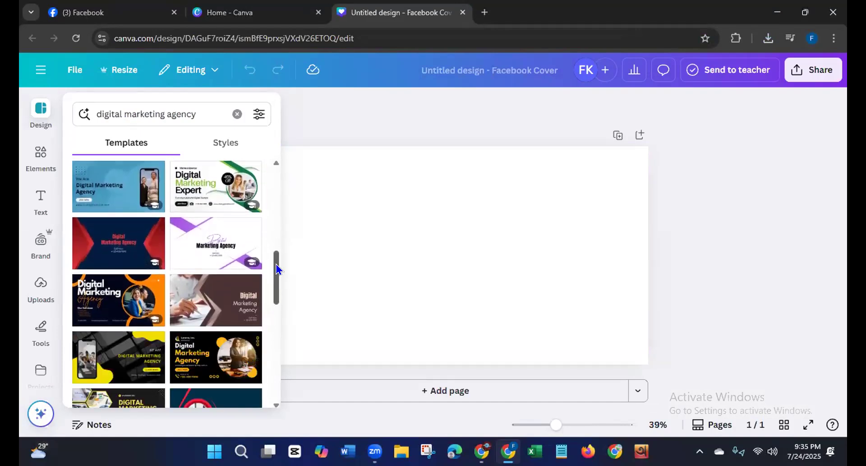
{"action": "left_click_drag", "start_coordinate": [273, 264], "coordinate": [267, 321]}
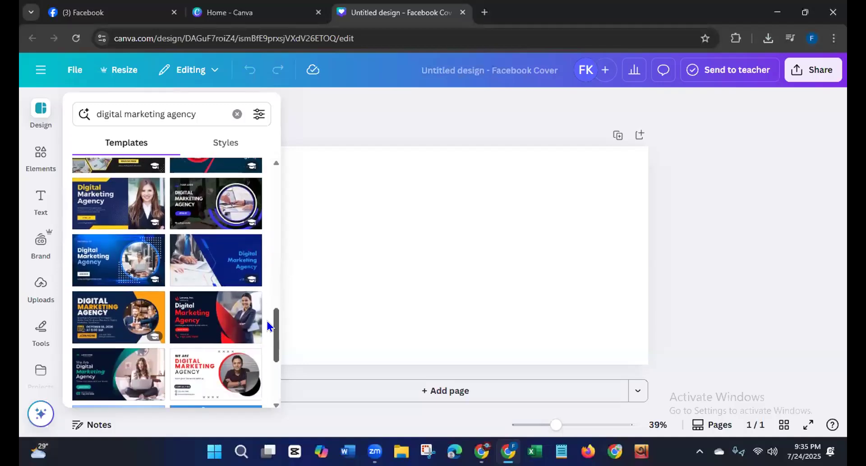
{"action": "left_click", "coordinate": [205, 272]}
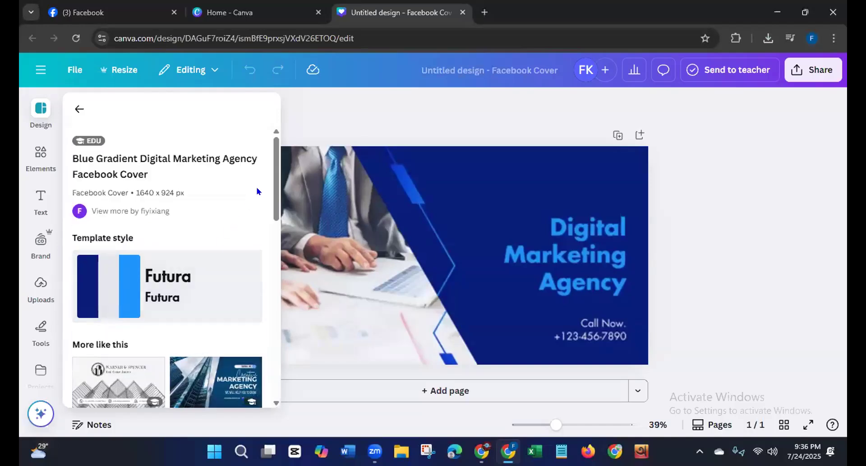
Step: Replace the applied template with the similar Blue Creative Marketing Business Company Facebook Cover
{"action": "left_click_drag", "start_coordinate": [274, 173], "coordinate": [258, 248]}
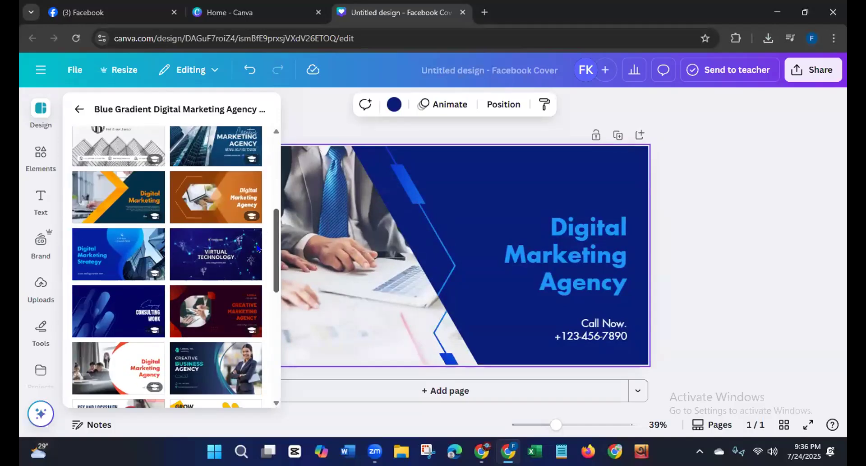
{"action": "scroll", "coordinate": [258, 248], "scroll_direction": "down", "scroll_amount": 1}
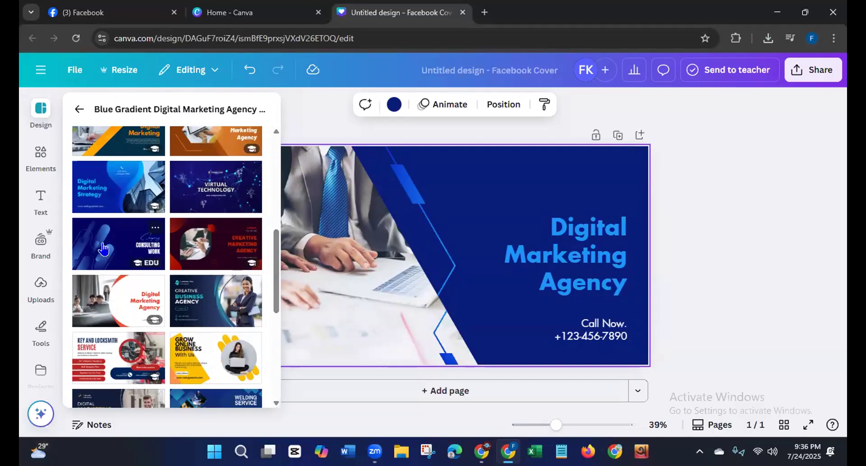
{"action": "left_click", "coordinate": [118, 249]}
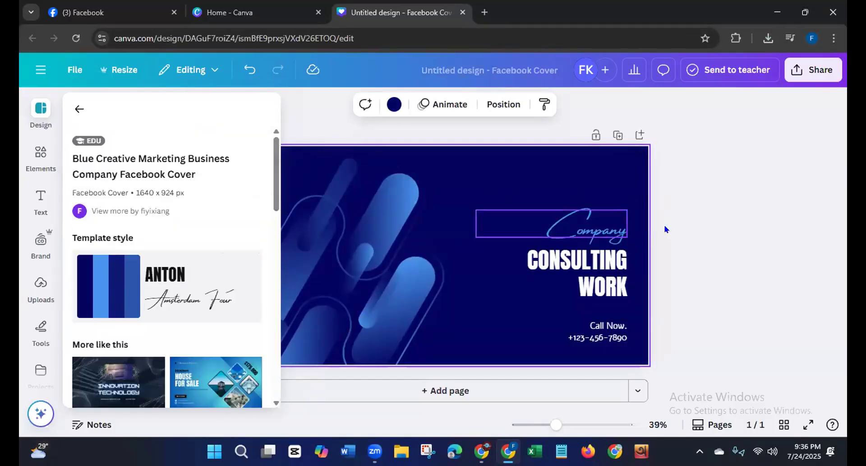
{"action": "left_click", "coordinate": [684, 230]}
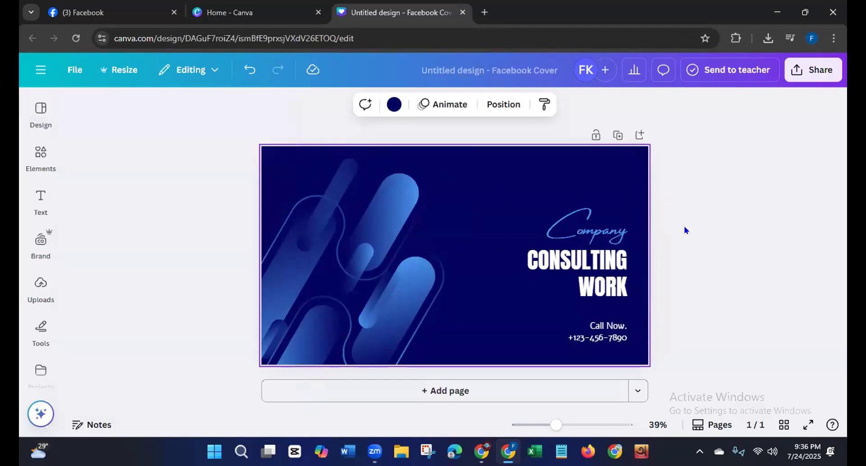
Step: Replace the CONSULTING WORK headline on the cover with "LDM BATCH-96"
{"action": "left_click", "coordinate": [616, 287]}
{"action": "left_click", "coordinate": [614, 284]}
{"action": "key", "text": "BackSpace"}
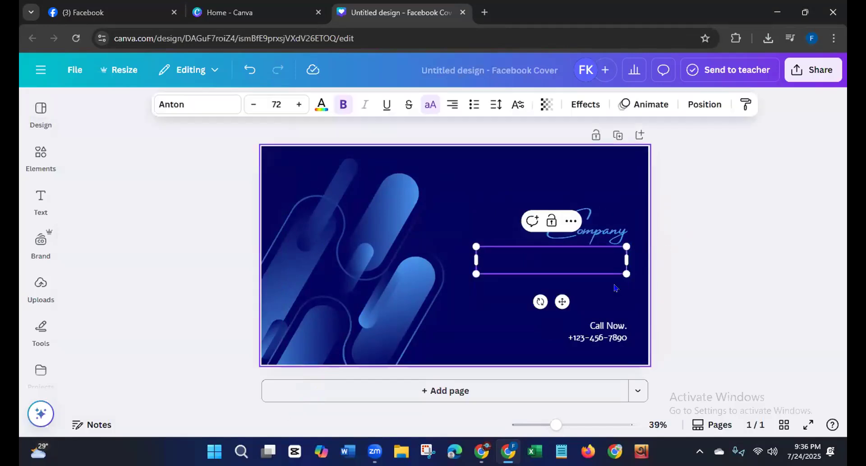
{"action": "type", "text": "LDM"}
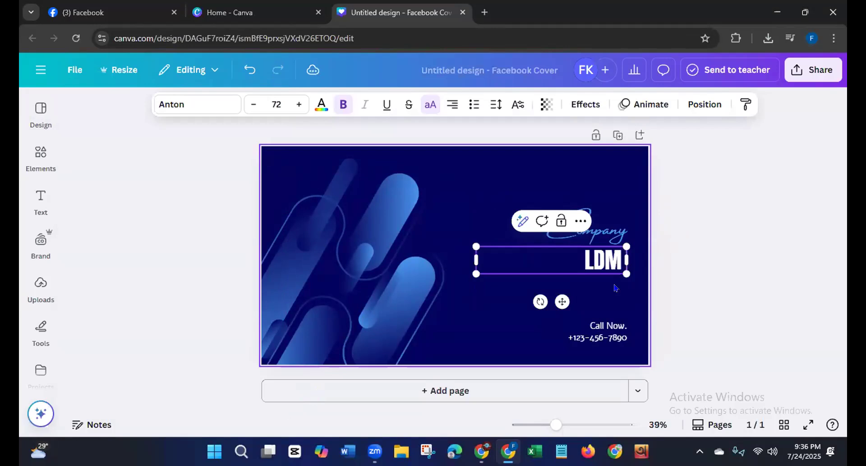
{"action": "type", "text": " BATC"}
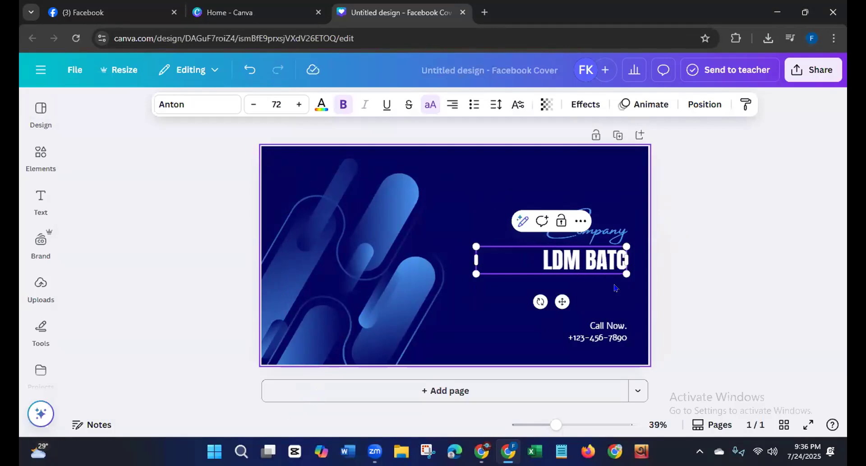
{"action": "type", "text": "H-"}
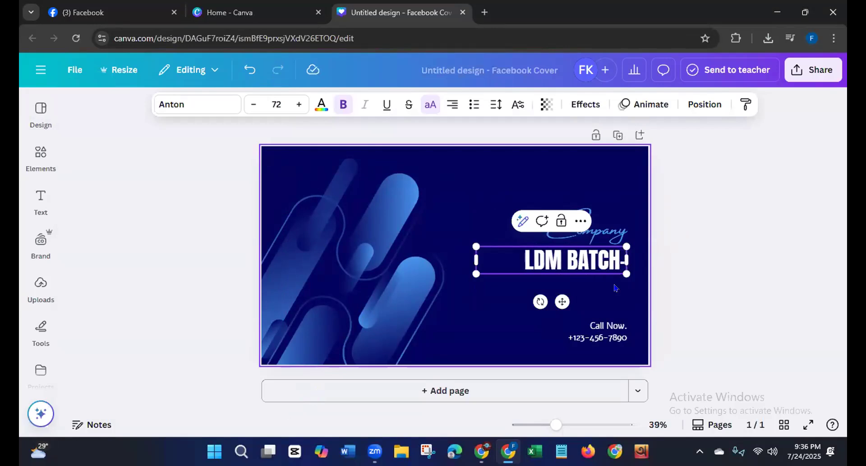
{"action": "type", "text": "96"}
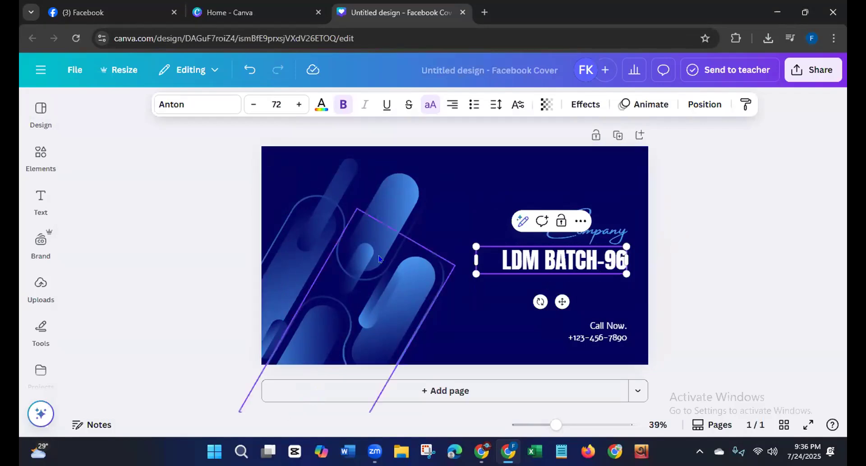
{"action": "key", "text": "Escape"}
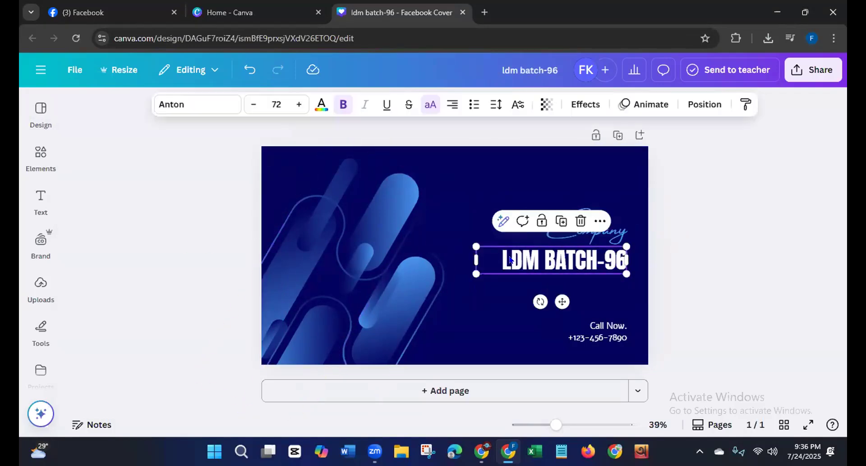
Step: Set the LDM BATCH-96 headline's font to Montserrat and widen its text box so the text fits on one line
{"action": "left_click", "coordinate": [204, 106]}
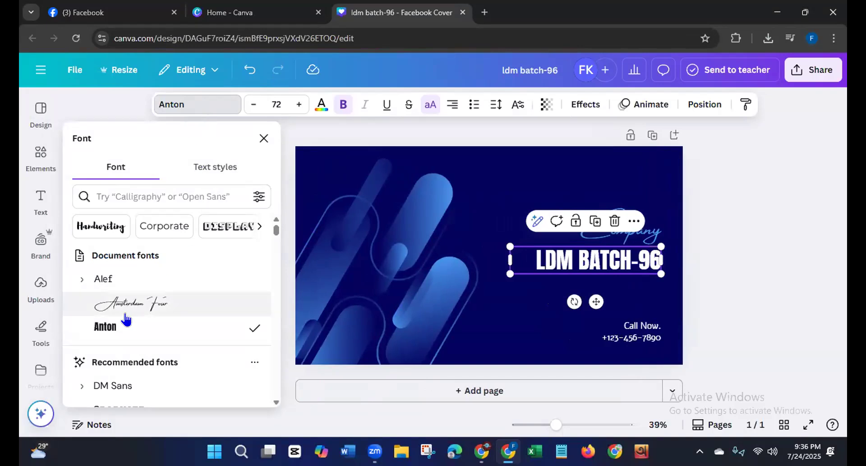
{"action": "scroll", "coordinate": [273, 238], "scroll_direction": "down", "scroll_amount": 1}
{"action": "scroll", "coordinate": [274, 238], "scroll_direction": "down", "scroll_amount": 1}
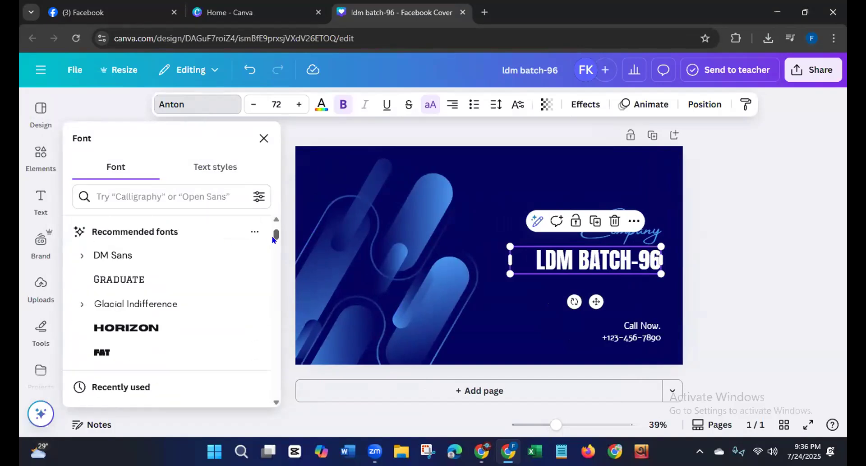
{"action": "scroll", "coordinate": [274, 239], "scroll_direction": "down", "scroll_amount": 2}
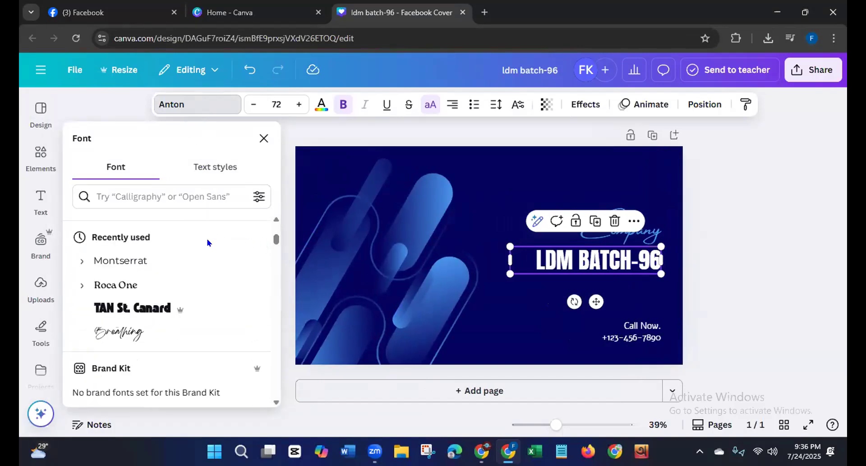
{"action": "left_click", "coordinate": [133, 261]}
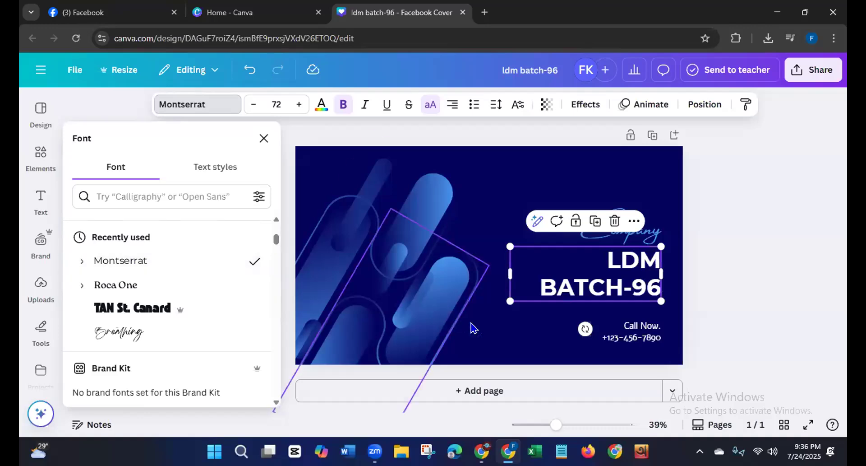
{"action": "left_click_drag", "start_coordinate": [510, 272], "coordinate": [468, 273]}
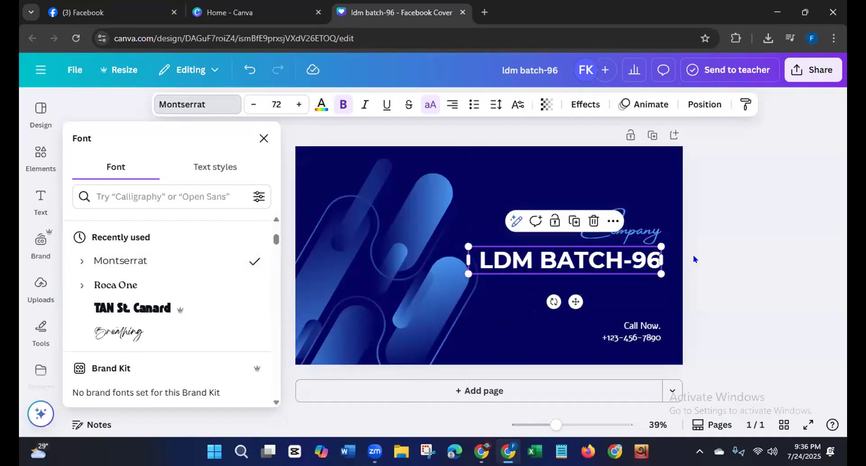
{"action": "left_click", "coordinate": [705, 259]}
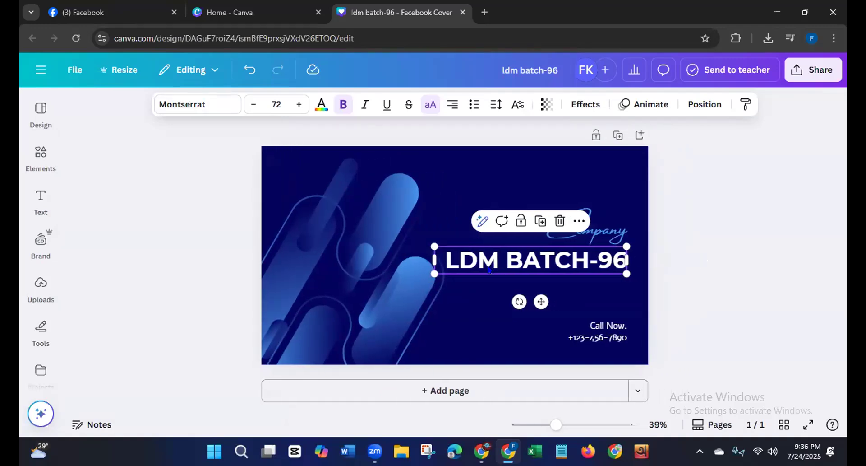
Step: Add a subheading reading "social media agency" just below the LDM BATCH-96 headline, and keep it selected
{"action": "left_click", "coordinate": [40, 199]}
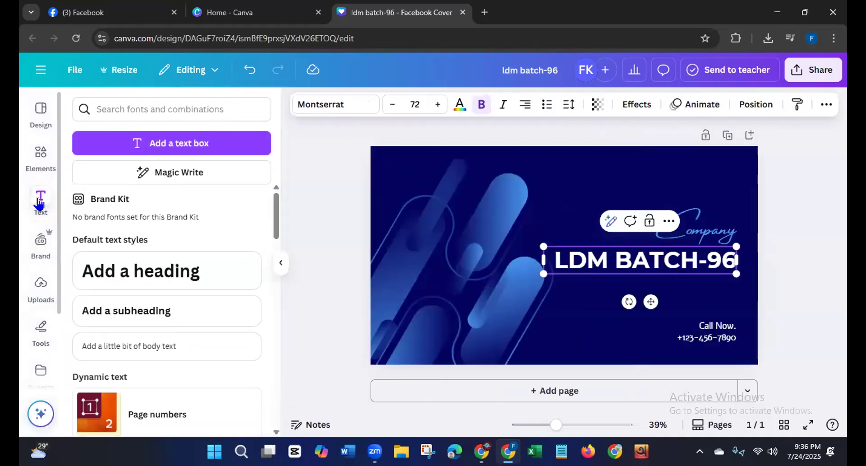
{"action": "left_click", "coordinate": [120, 310]}
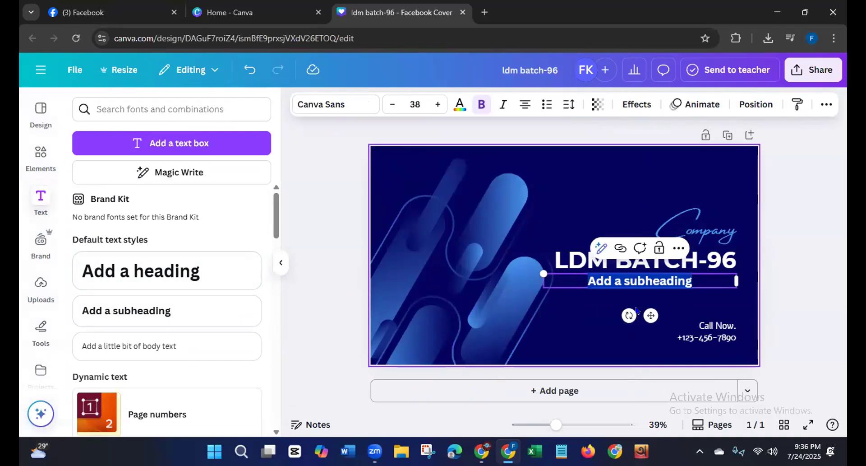
{"action": "left_click_drag", "start_coordinate": [651, 315], "coordinate": [651, 324]}
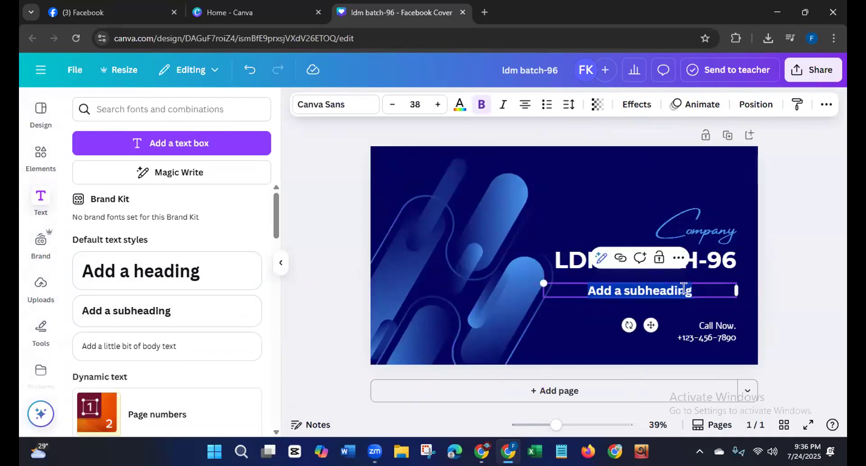
{"action": "key", "text": "BackSpace"}
{"action": "type", "text": "s"}
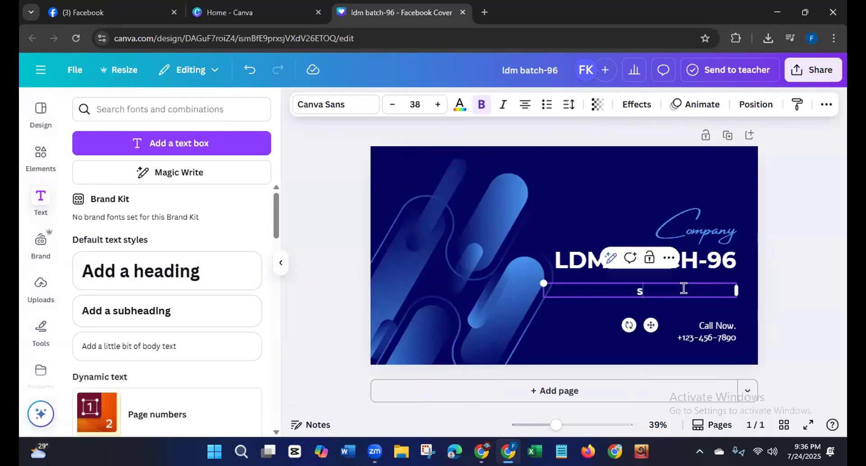
{"action": "type", "text": "ocial"}
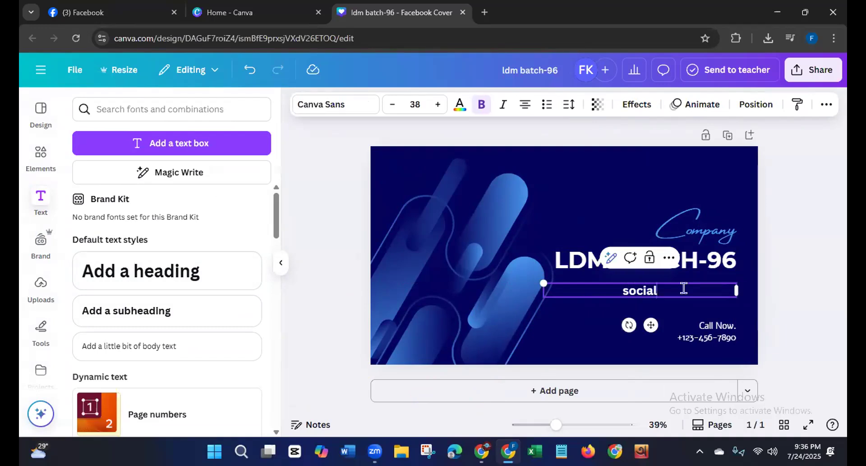
{"action": "type", "text": " media ag"}
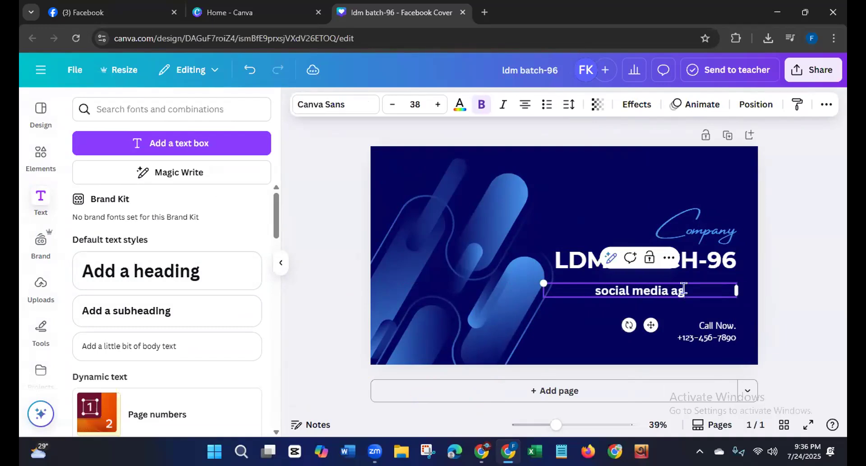
{"action": "type", "text": "ency"}
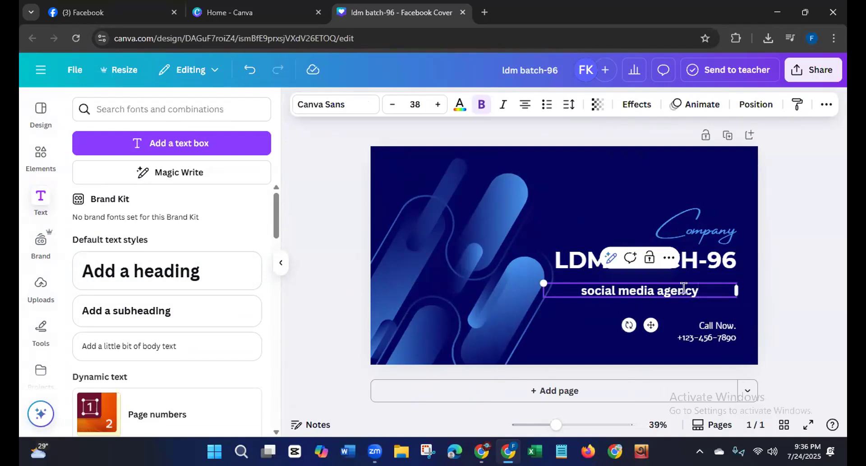
{"action": "left_click", "coordinate": [777, 237]}
{"action": "left_click", "coordinate": [713, 289]}
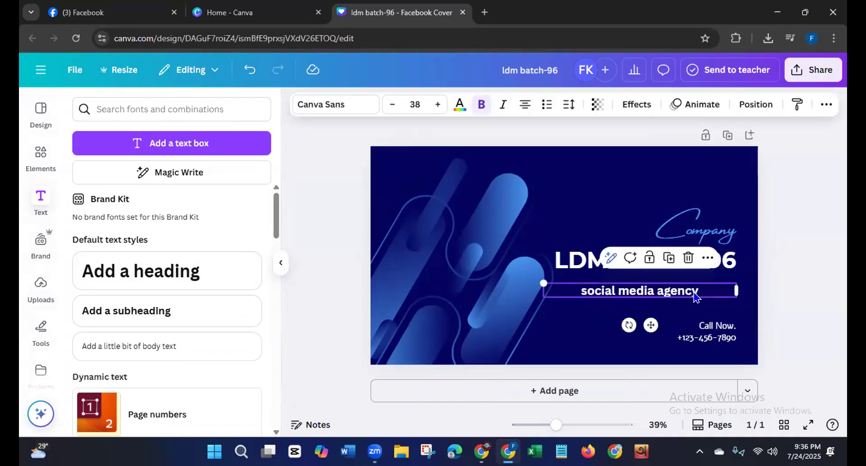
Step: Convert the social media agency subheading to uppercase and set its font to Montserrat
{"action": "left_click", "coordinate": [827, 104]}
{"action": "left_click", "coordinate": [802, 132]}
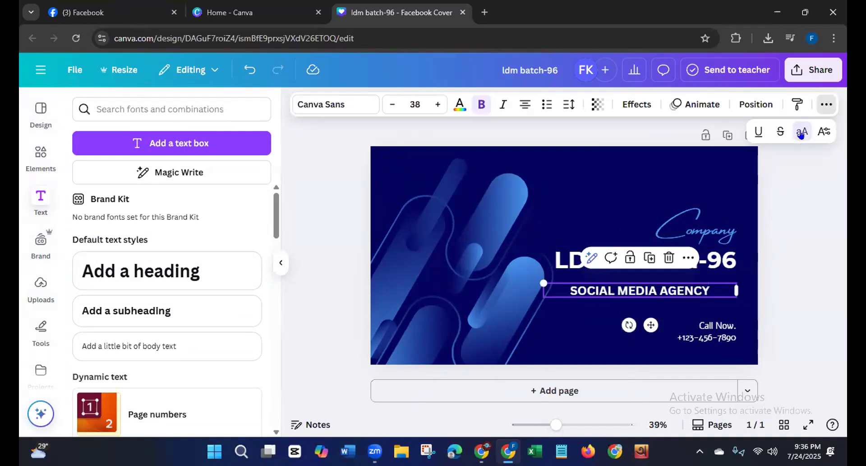
{"action": "left_click", "coordinate": [321, 104]}
{"action": "left_click", "coordinate": [135, 227]}
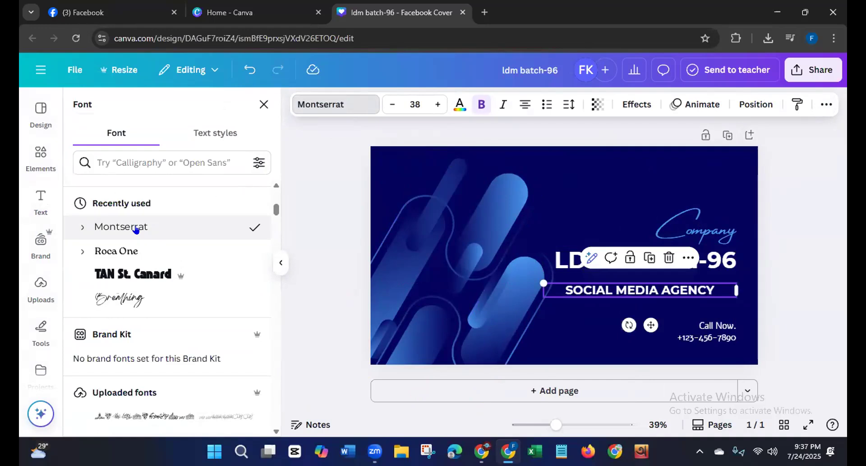
{"action": "left_click", "coordinate": [340, 190]}
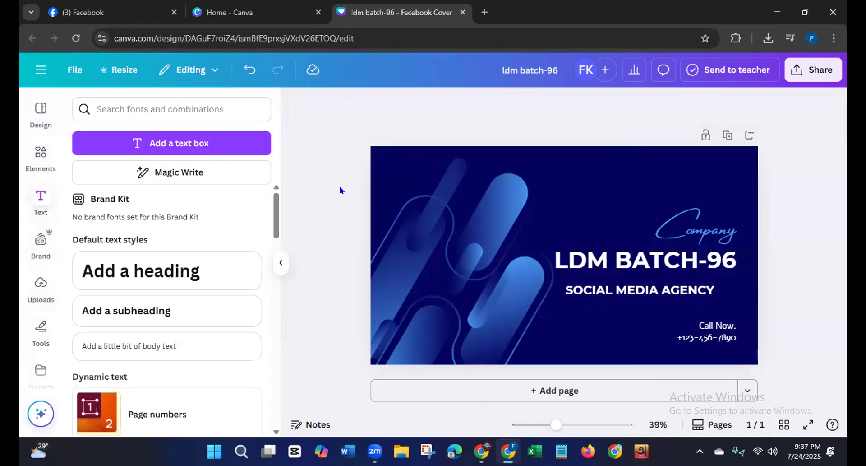
Step: Shrink the SOCIAL MEDIA AGENCY subheading to font size 33.9 and place it closer beneath the LDM BATCH-96 headline
{"action": "left_click", "coordinate": [662, 291]}
{"action": "left_click_drag", "start_coordinate": [544, 283], "coordinate": [560, 271]}
{"action": "left_click_drag", "start_coordinate": [657, 325], "coordinate": [657, 317]}
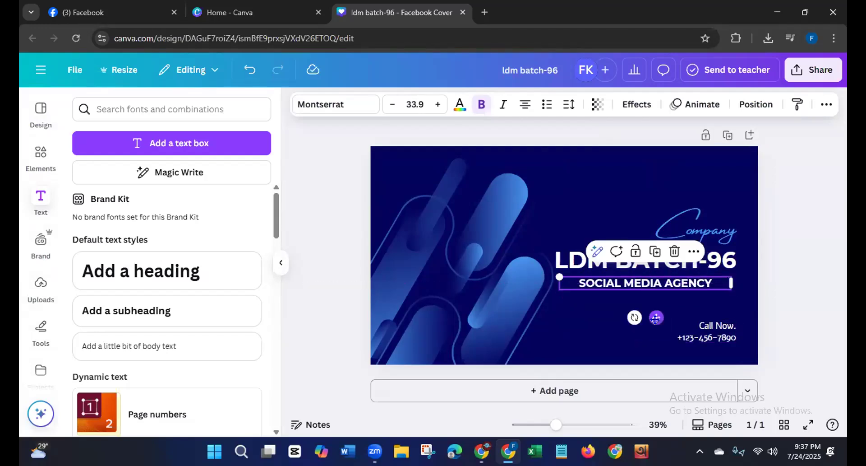
Step: Delete the Call Now phone number text and the Company script text from the cover
{"action": "left_click", "coordinate": [714, 334]}
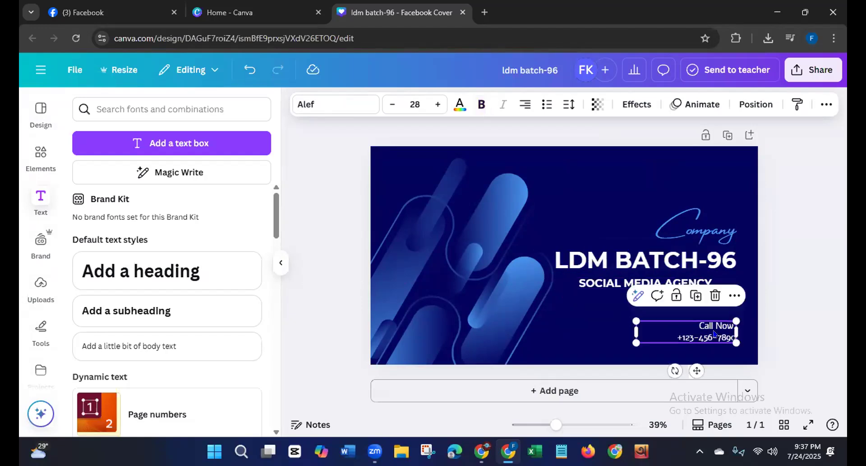
{"action": "left_click", "coordinate": [715, 295]}
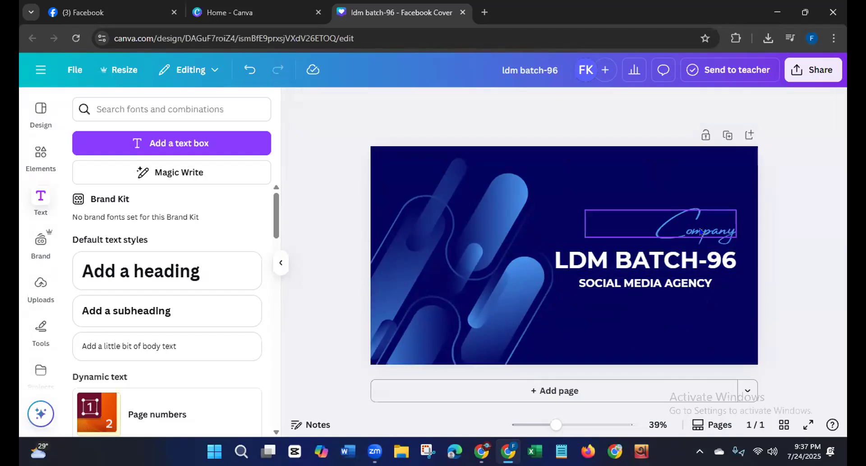
{"action": "left_click", "coordinate": [701, 232]}
{"action": "key", "text": "Delete"}
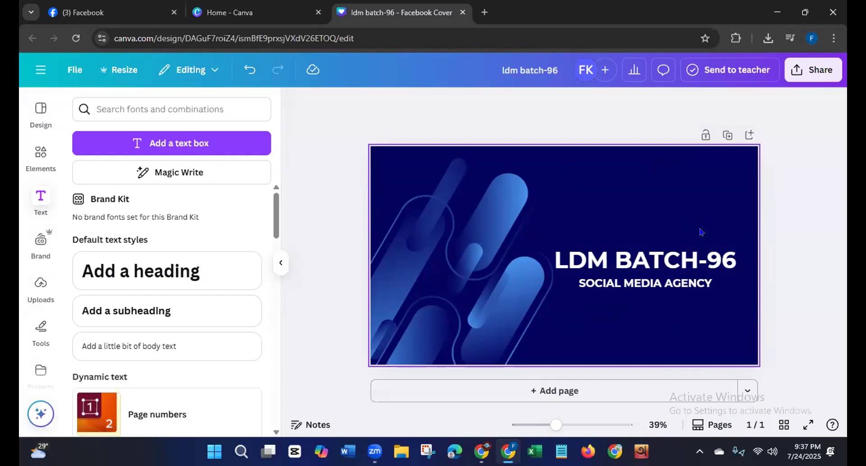
Step: Move the LDM BATCH-96 headline and the SOCIAL MEDIA AGENCY subheading slightly higher on the cover, keeping them close together
{"action": "left_click", "coordinate": [661, 266]}
{"action": "left_click_drag", "start_coordinate": [660, 266], "coordinate": [658, 244]}
{"action": "left_click", "coordinate": [685, 282]}
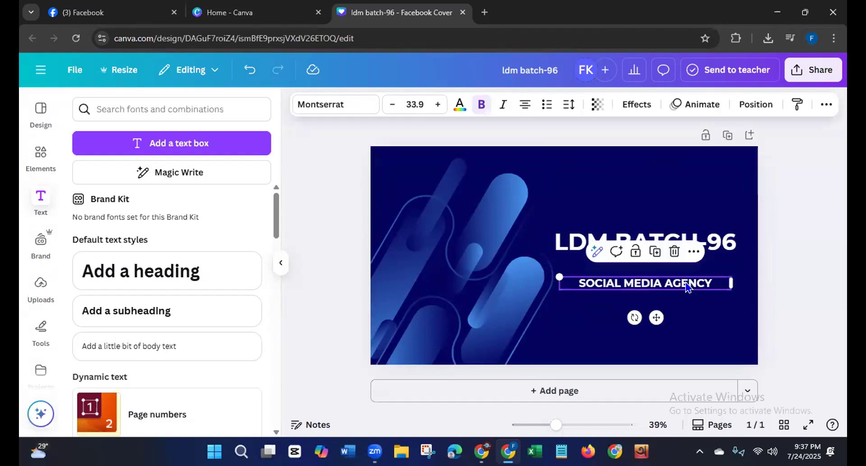
{"action": "left_click_drag", "start_coordinate": [685, 279], "coordinate": [684, 261]}
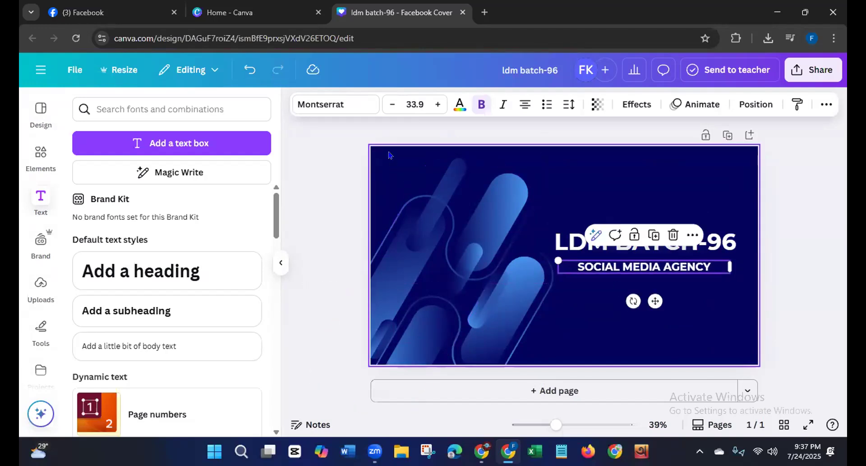
Step: Recolor the SOCIAL MEDIA AGENCY subheading with the light blue from the document colors
{"action": "left_click", "coordinate": [458, 108]}
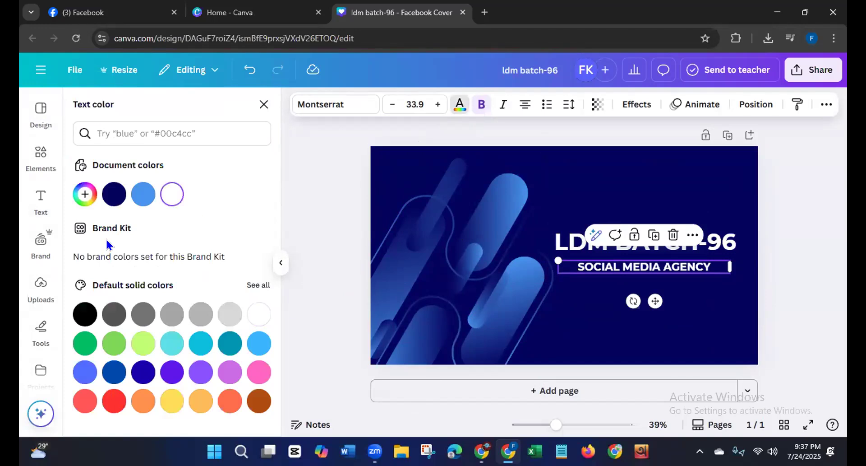
{"action": "left_click", "coordinate": [143, 194]}
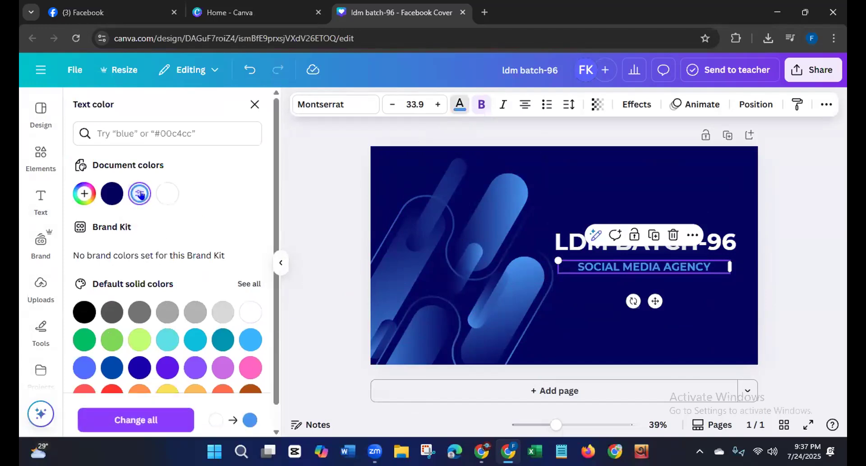
{"action": "left_click", "coordinate": [312, 229]}
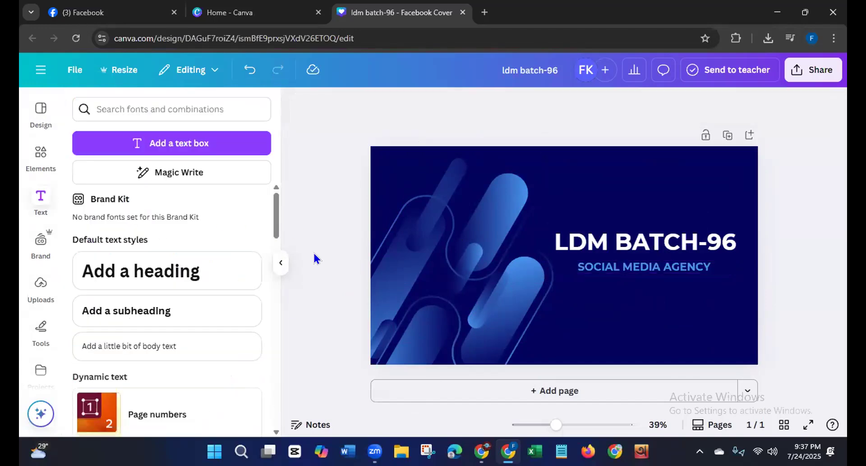
{"action": "left_click", "coordinate": [440, 360]}
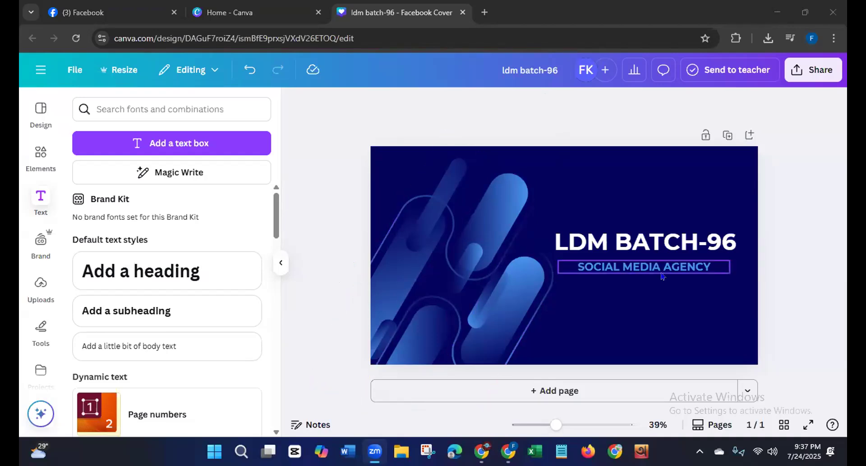
Step: Download the finished cover design as a PNG at size 1
{"action": "left_click", "coordinate": [805, 69]}
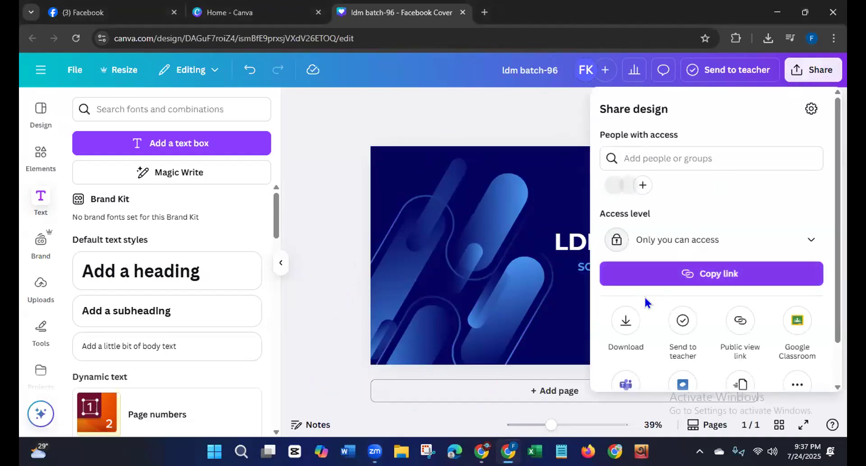
{"action": "left_click", "coordinate": [626, 320]}
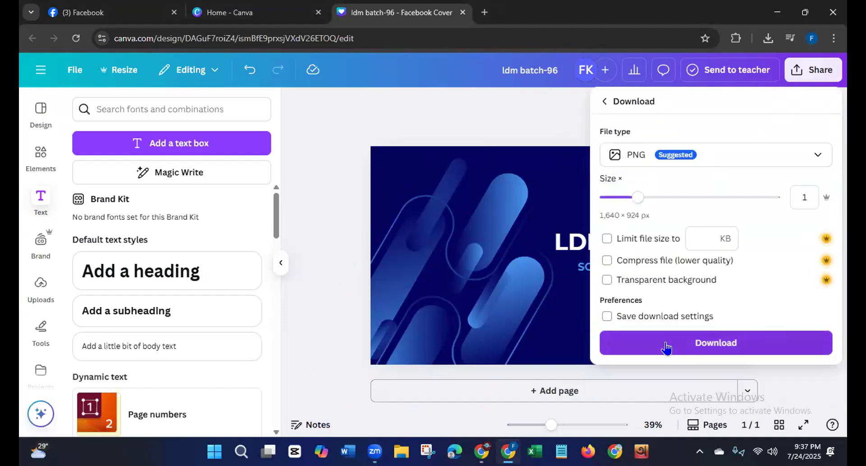
{"action": "left_click", "coordinate": [667, 348]}
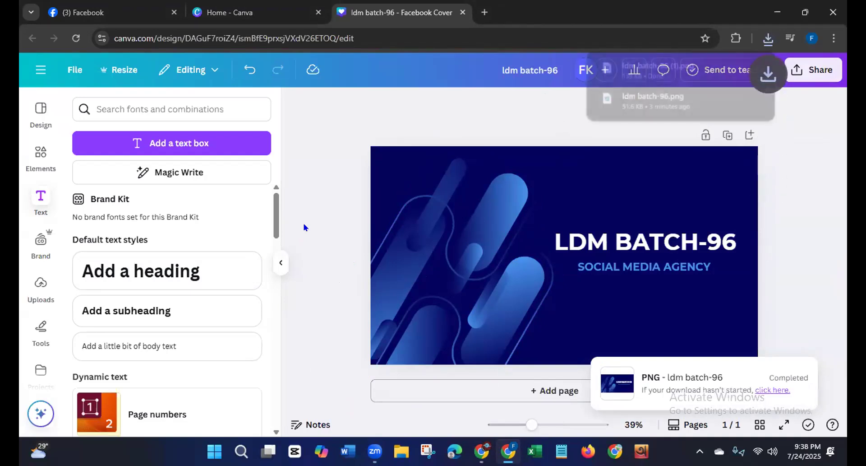
Step: Switch to the Facebook Page setup, close the Canva tabs, and upload ldm batch-96 (1) from Downloads as the cover photo
{"action": "left_click", "coordinate": [95, 13]}
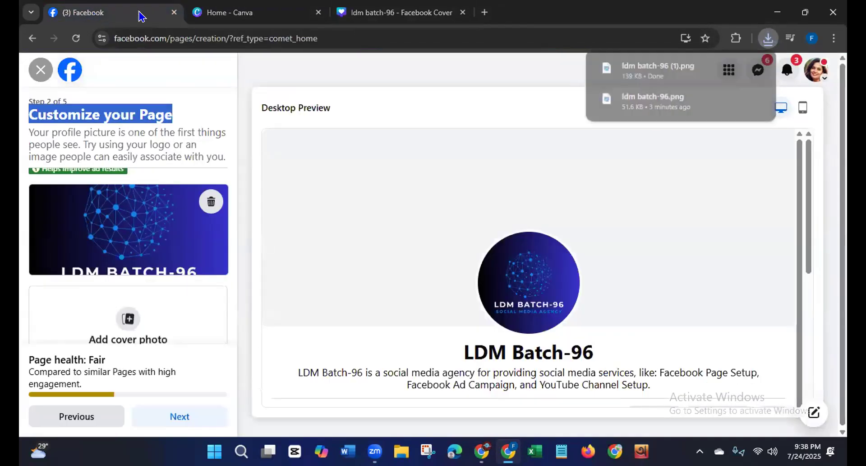
{"action": "left_click", "coordinate": [318, 13]}
{"action": "left_click", "coordinate": [318, 12]}
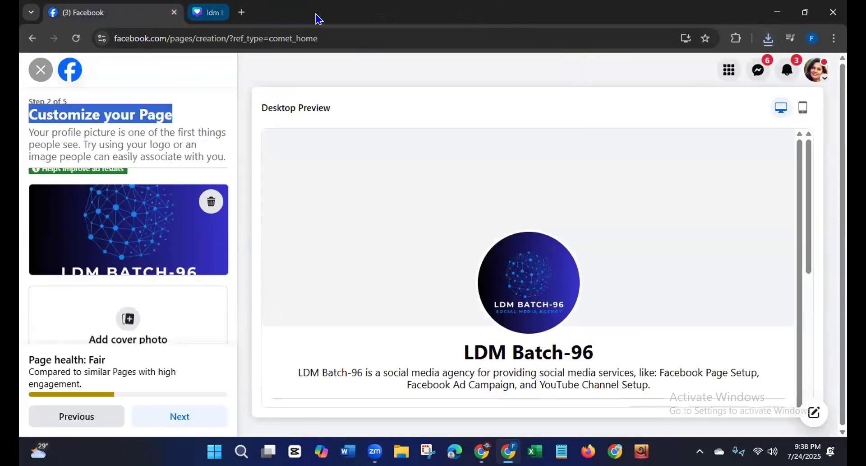
{"action": "left_click", "coordinate": [128, 322]}
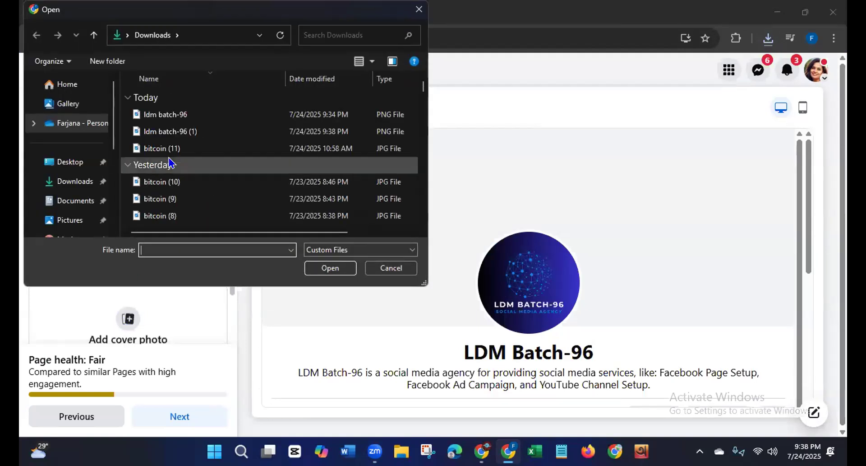
{"action": "left_click", "coordinate": [179, 132]}
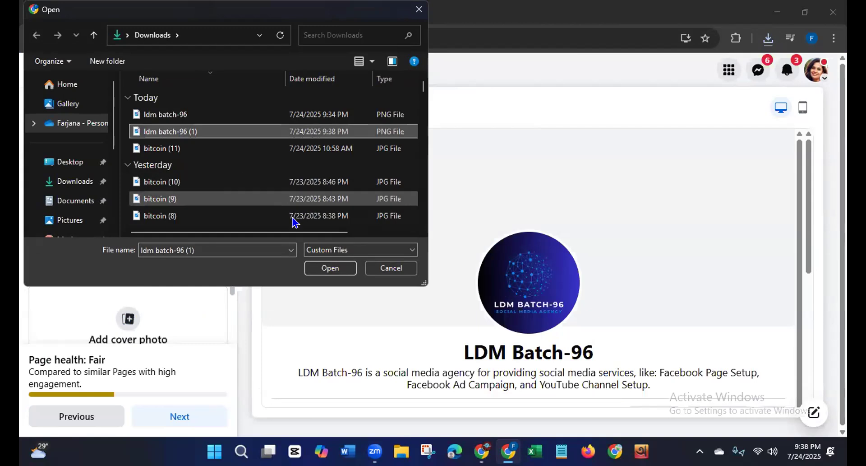
{"action": "left_click", "coordinate": [329, 269]}
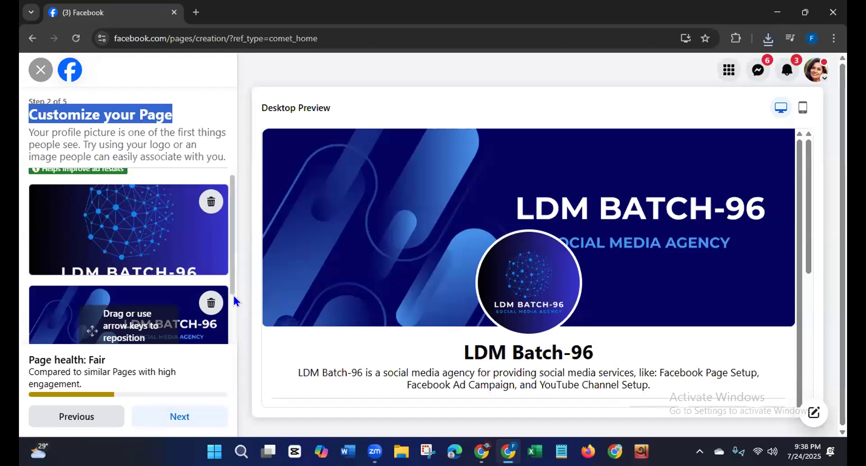
Step: Add a Send message action button to the Page, linked to the LDM Batch-96 Messenger, and save it
{"action": "left_click_drag", "start_coordinate": [234, 283], "coordinate": [234, 367]}
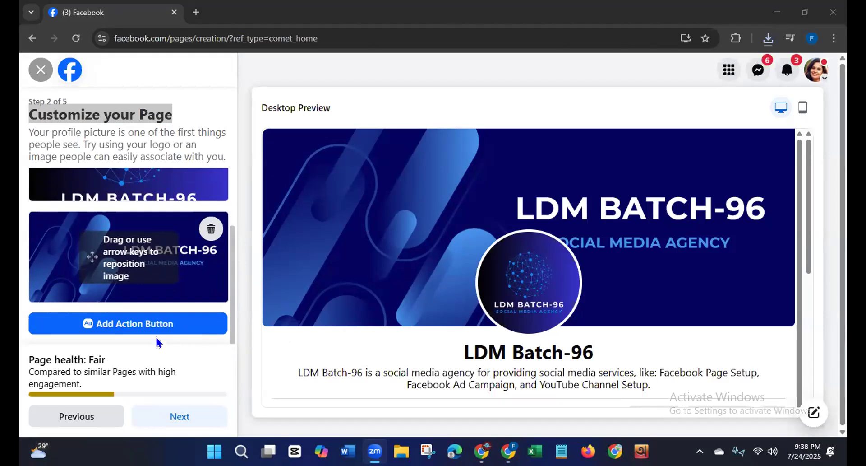
{"action": "left_click", "coordinate": [116, 326]}
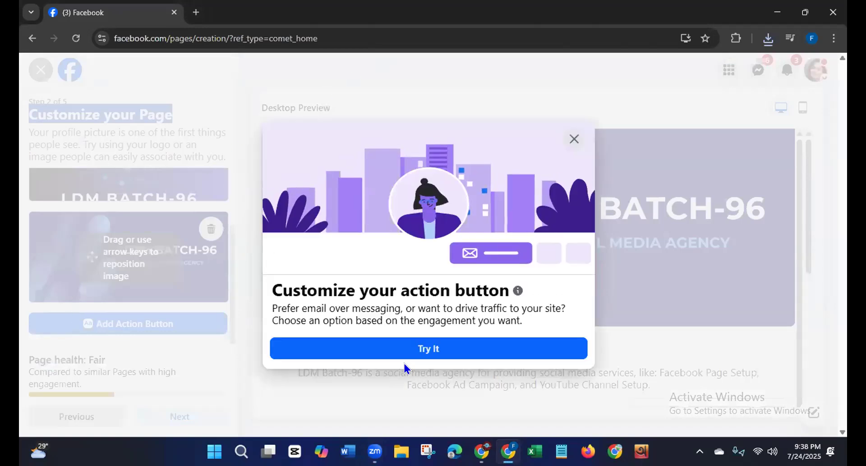
{"action": "left_click", "coordinate": [426, 352]}
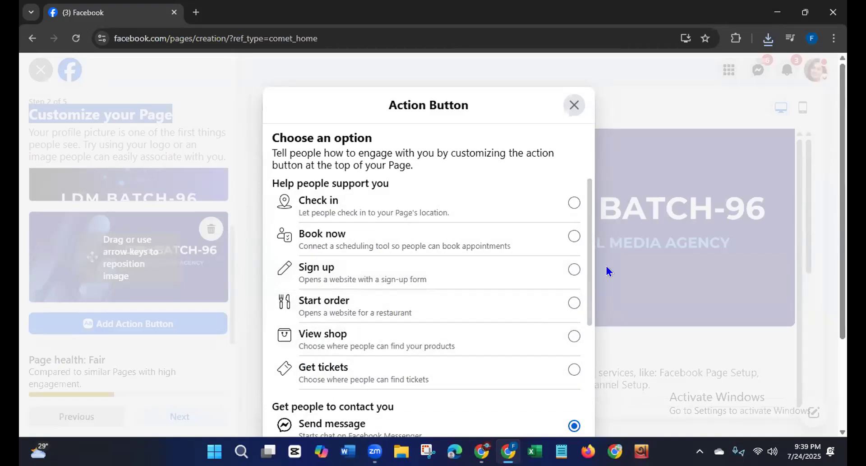
{"action": "left_click_drag", "start_coordinate": [588, 270], "coordinate": [590, 403]}
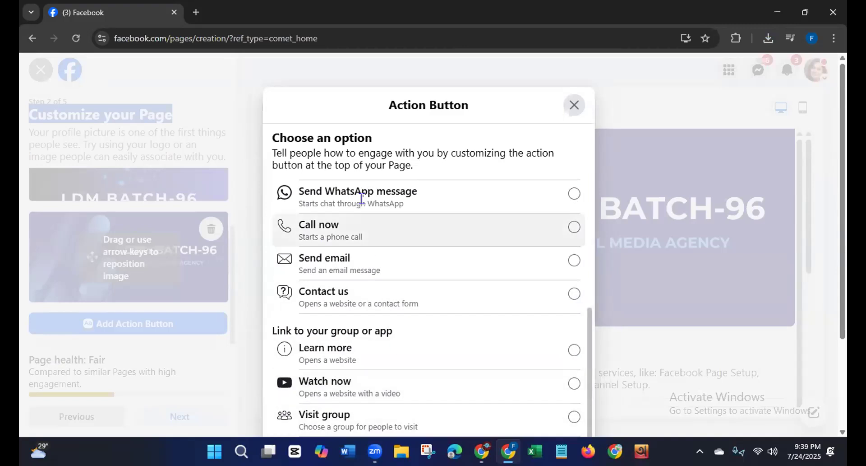
{"action": "left_click_drag", "start_coordinate": [588, 344], "coordinate": [588, 271]}
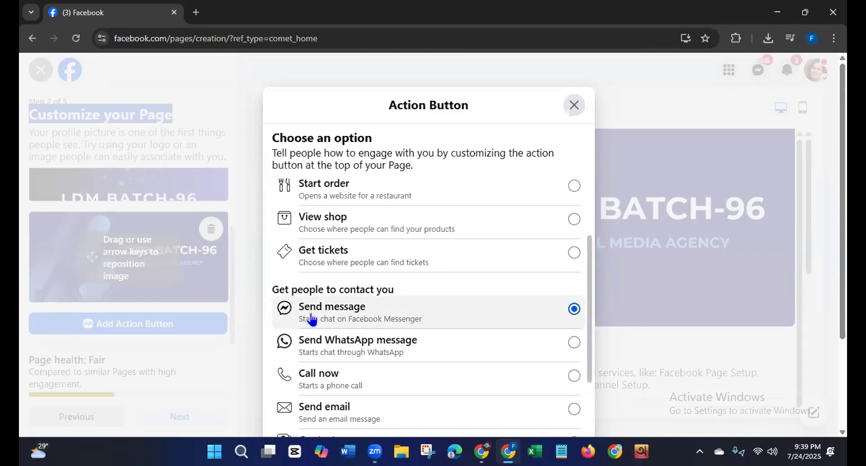
{"action": "left_click_drag", "start_coordinate": [589, 312], "coordinate": [593, 371]}
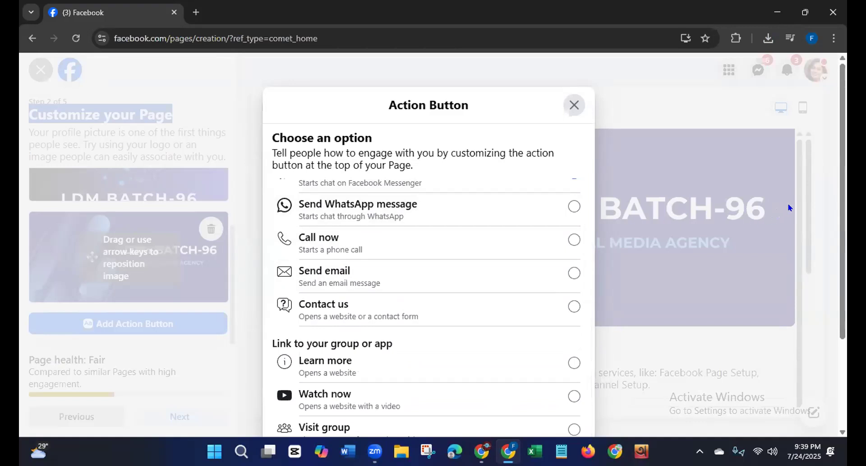
{"action": "left_click_drag", "start_coordinate": [841, 190], "coordinate": [833, 342]}
{"action": "left_click", "coordinate": [530, 384]}
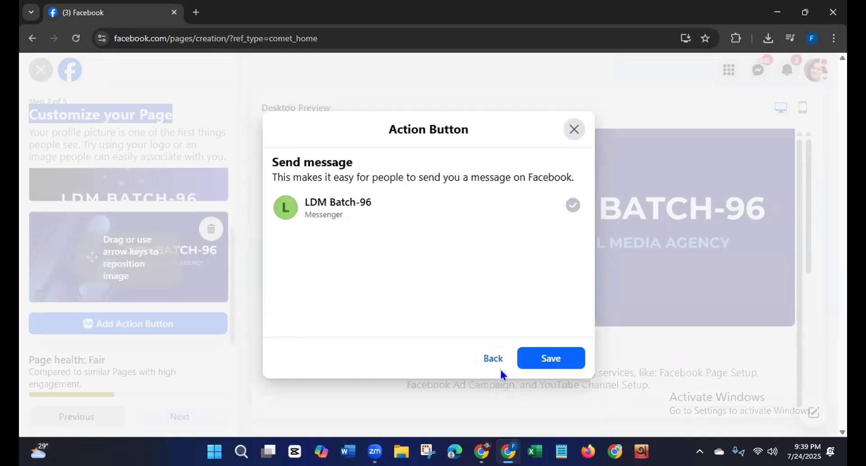
{"action": "left_click", "coordinate": [556, 359]}
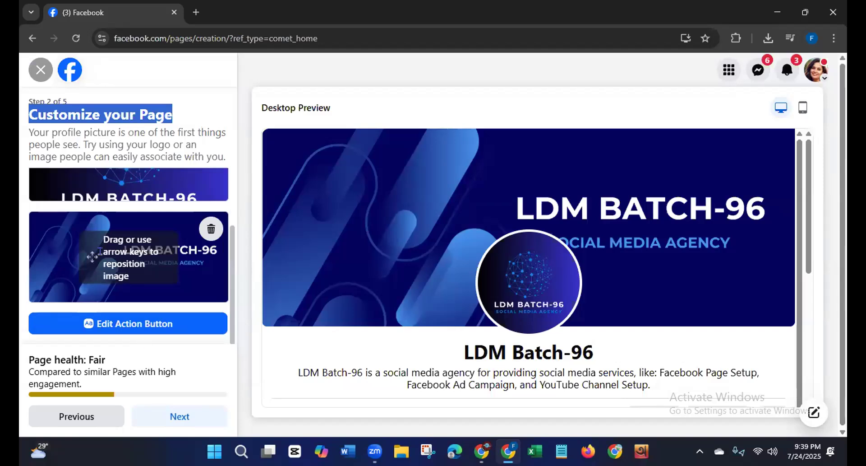
Step: Shift the cover photo upward so its text clears the profile picture, and proceed to the WhatsApp connection step
{"action": "mouse_move", "coordinate": [91, 257]}
{"action": "left_mouse_down"}
{"action": "mouse_move", "coordinate": [94, 242]}
{"action": "mouse_move", "coordinate": [95, 250]}
{"action": "left_mouse_up"}
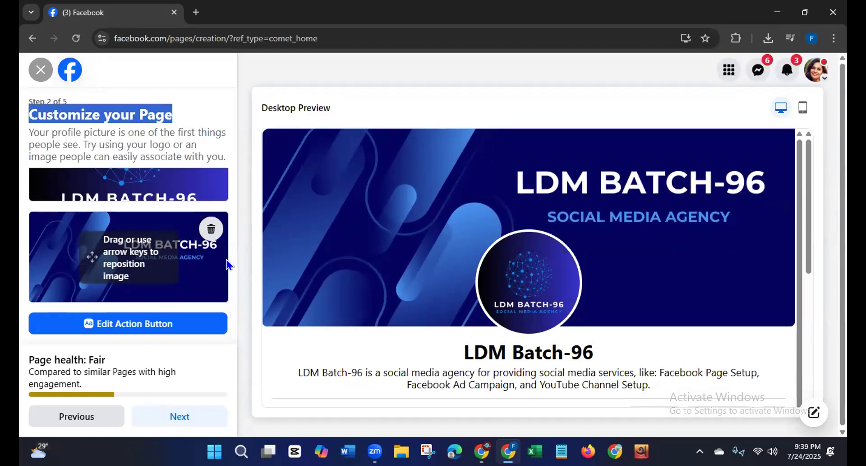
{"action": "left_click", "coordinate": [189, 414]}
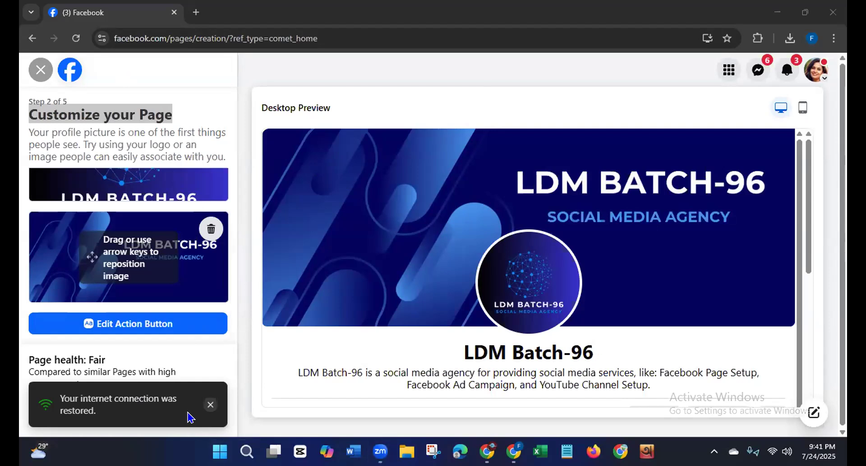
{"action": "left_click", "coordinate": [210, 402]}
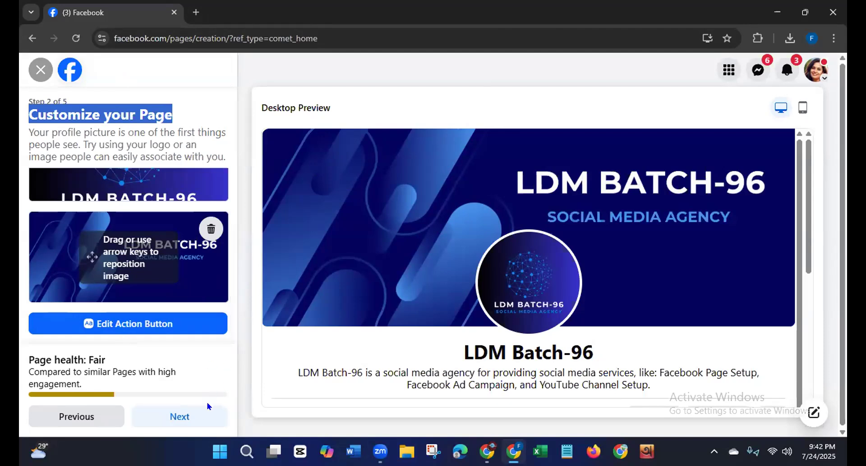
{"action": "left_click", "coordinate": [182, 415]}
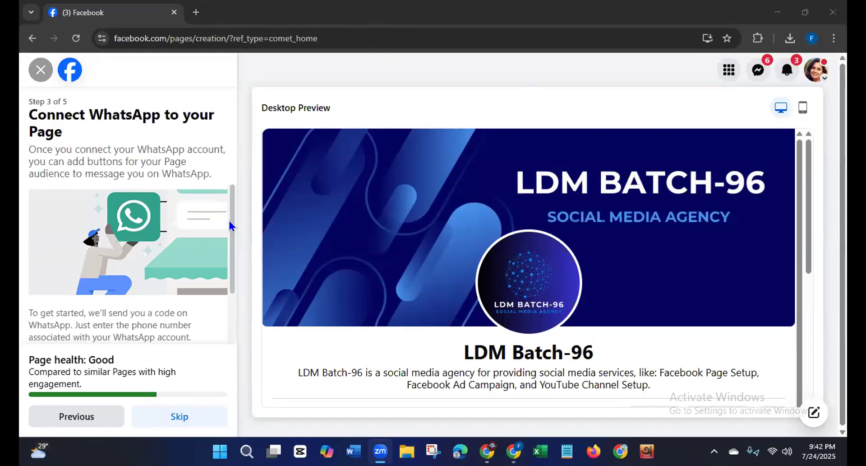
Step: Choose Bangladesh (BD+880) as the country code for the WhatsApp number, and skip connecting WhatsApp to the Page
{"action": "left_click_drag", "start_coordinate": [229, 221], "coordinate": [225, 345]}
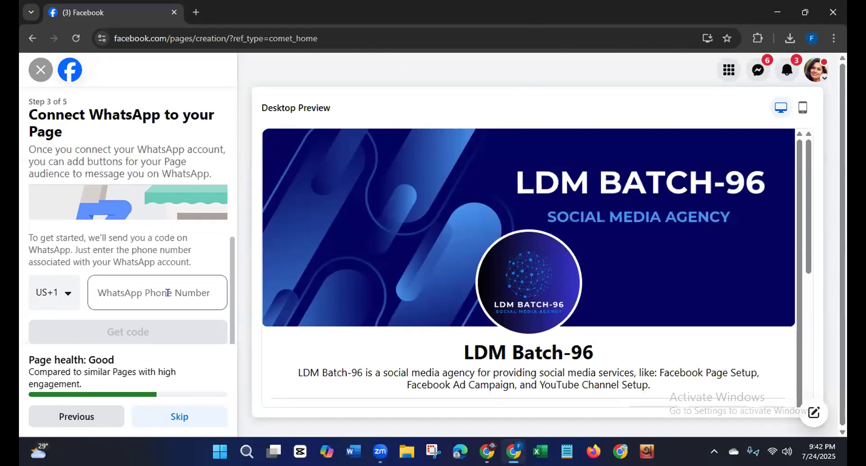
{"action": "left_click", "coordinate": [57, 294]}
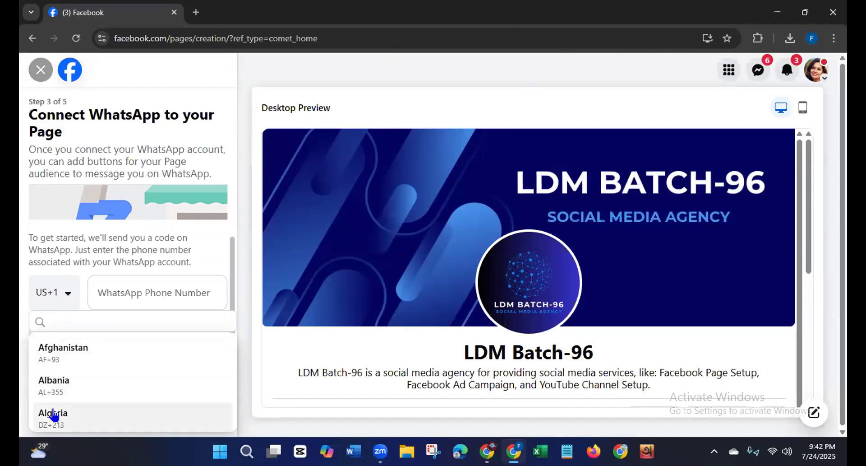
{"action": "left_click", "coordinate": [59, 320]}
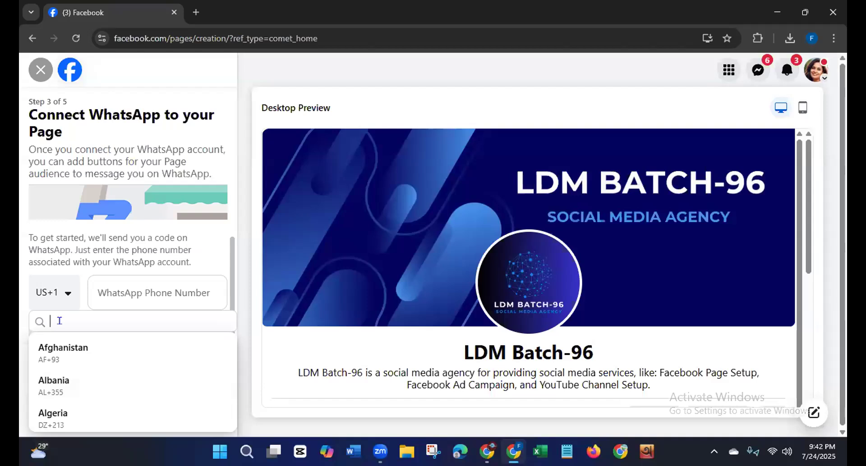
{"action": "type", "text": "b"}
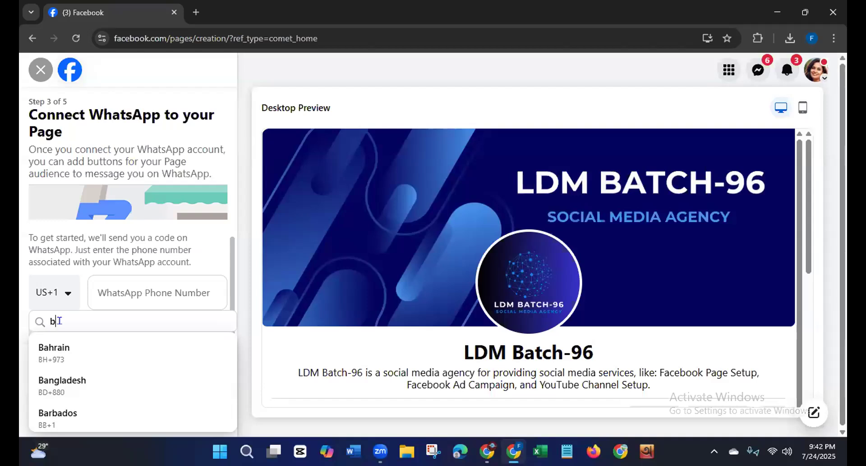
{"action": "left_click", "coordinate": [58, 383]}
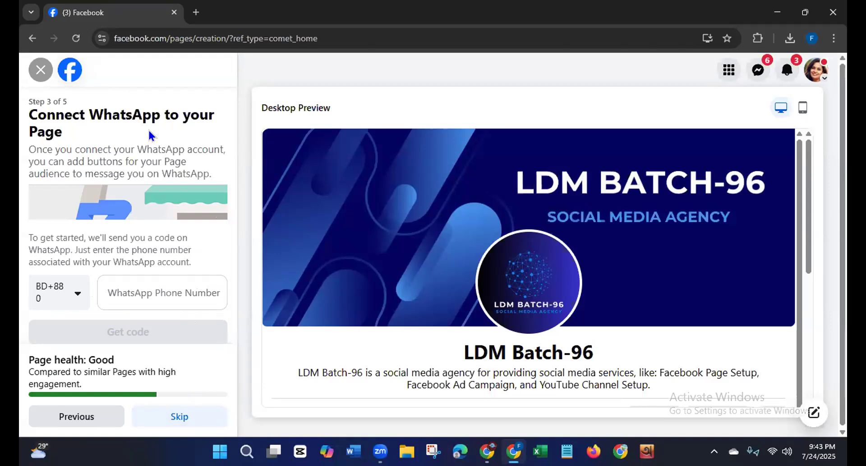
{"action": "left_click", "coordinate": [171, 303]}
{"action": "left_click", "coordinate": [179, 417]}
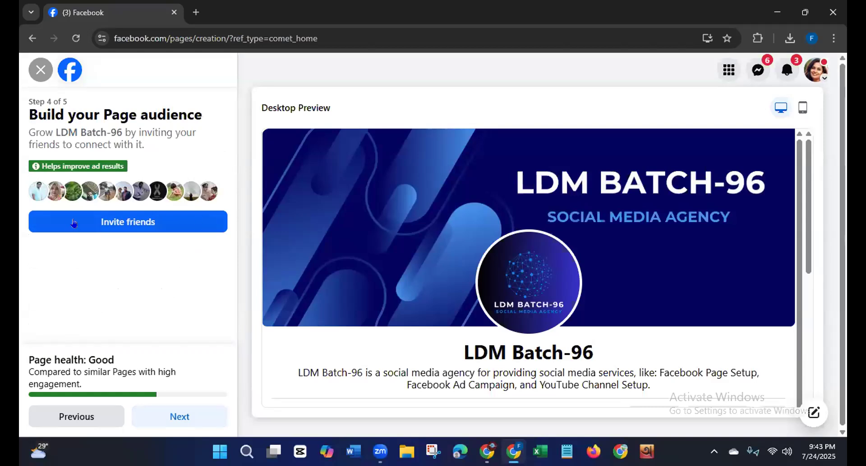
Step: Open the friend invitation list and select nine individual friends to invite to the LDM Batch-96 Page
{"action": "left_click", "coordinate": [101, 221]}
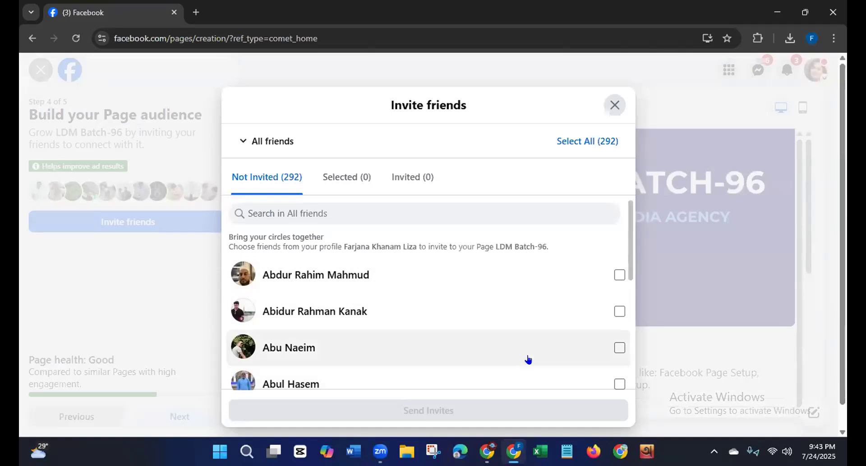
{"action": "left_click", "coordinate": [619, 311]}
{"action": "left_click", "coordinate": [619, 348]}
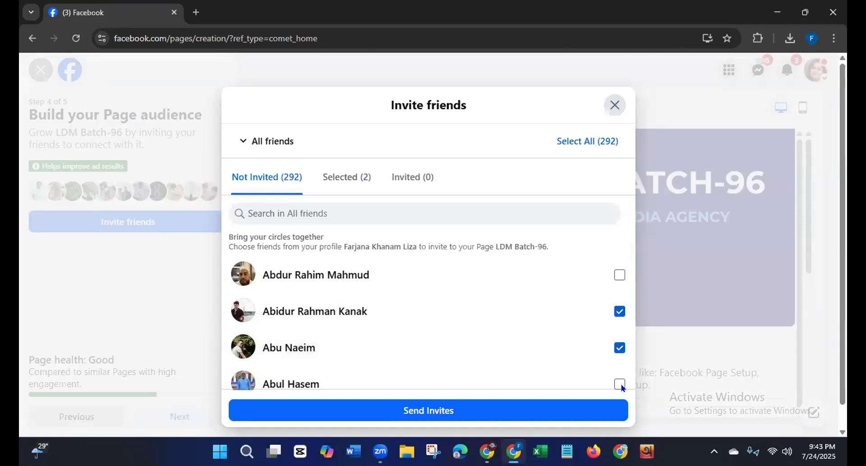
{"action": "left_click", "coordinate": [619, 381]}
{"action": "left_click_drag", "start_coordinate": [631, 257], "coordinate": [632, 348]}
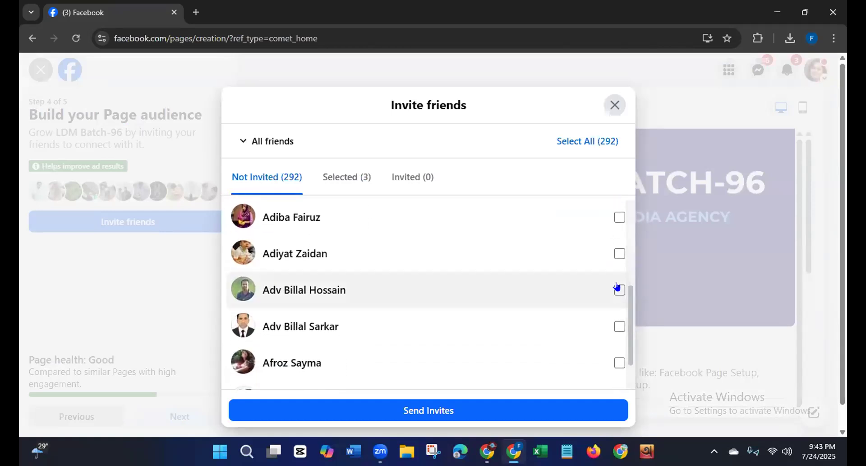
{"action": "left_click", "coordinate": [618, 254]}
{"action": "left_click", "coordinate": [620, 217]}
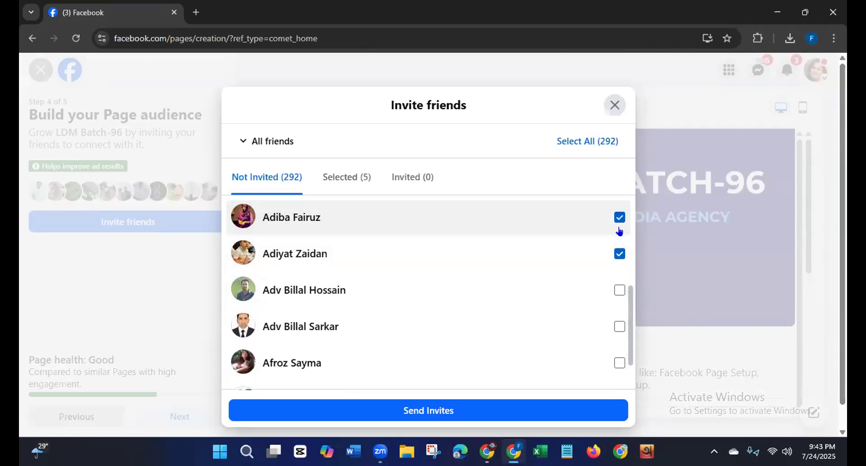
{"action": "left_click_drag", "start_coordinate": [632, 305], "coordinate": [633, 364]}
{"action": "left_click", "coordinate": [619, 255]}
{"action": "left_click_drag", "start_coordinate": [627, 307], "coordinate": [628, 340]}
{"action": "left_click", "coordinate": [618, 341]}
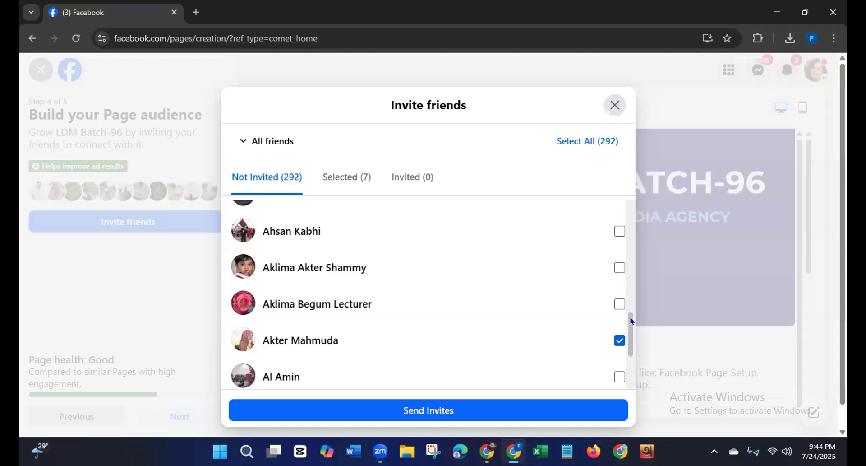
{"action": "scroll", "coordinate": [631, 321], "scroll_direction": "down", "scroll_amount": 5}
{"action": "scroll", "coordinate": [630, 379], "scroll_direction": "down", "scroll_amount": 2}
{"action": "left_click", "coordinate": [619, 272]}
{"action": "left_click", "coordinate": [620, 345]}
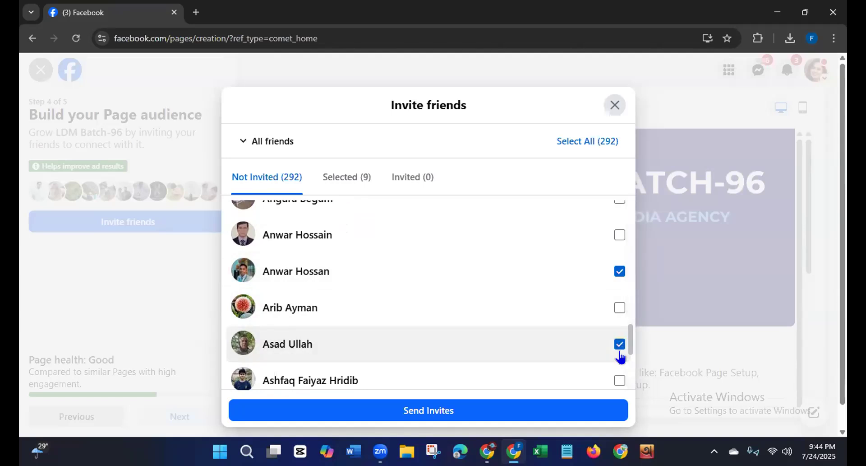
Step: Send the friend invitations and complete the remaining steps of the Page setup
{"action": "left_click", "coordinate": [407, 411]}
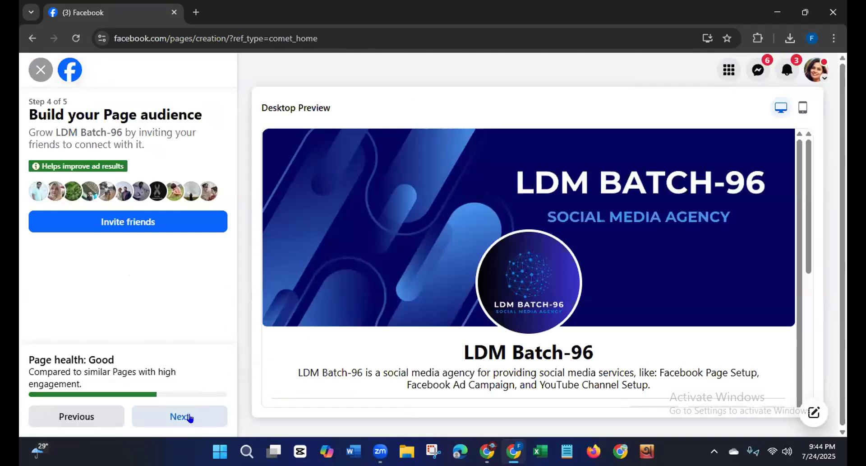
{"action": "left_click", "coordinate": [190, 418]}
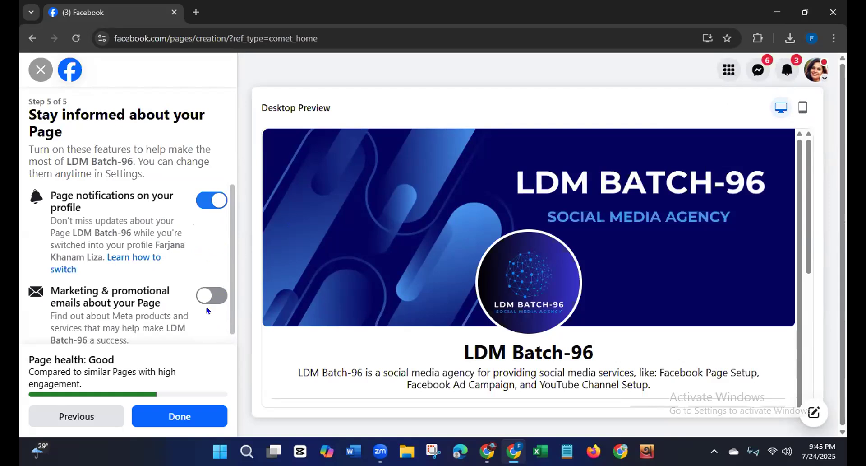
{"action": "left_click", "coordinate": [171, 418]}
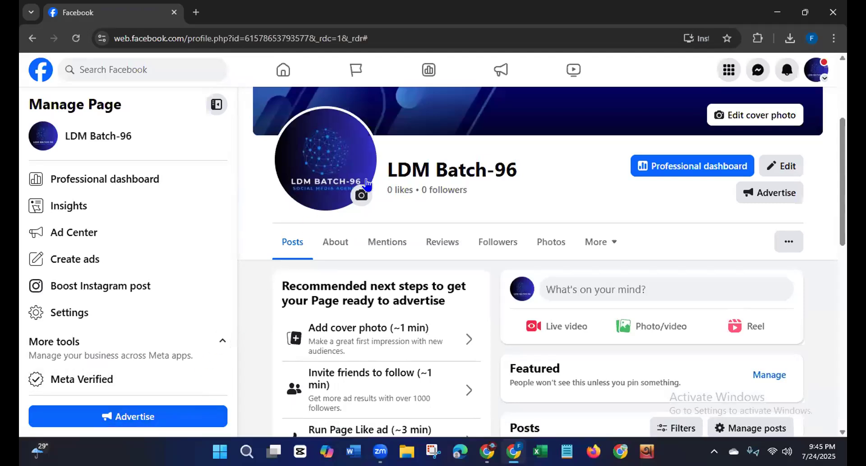
Step: Review the new Page's cover, intro, contact details and recommended next steps, including the options for updating the cover photo
{"action": "left_click_drag", "start_coordinate": [840, 144], "coordinate": [829, 63]}
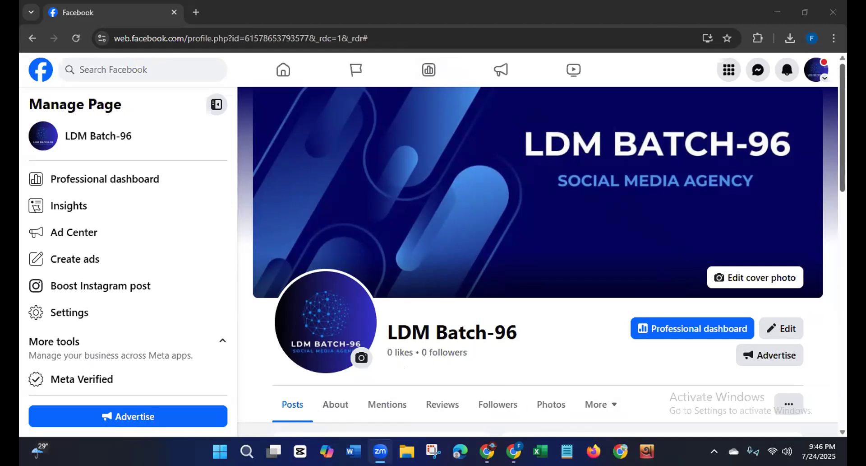
{"action": "mouse_move", "coordinate": [842, 148]}
{"action": "left_mouse_down"}
{"action": "mouse_move", "coordinate": [842, 249]}
{"action": "mouse_move", "coordinate": [842, 151]}
{"action": "left_mouse_up"}
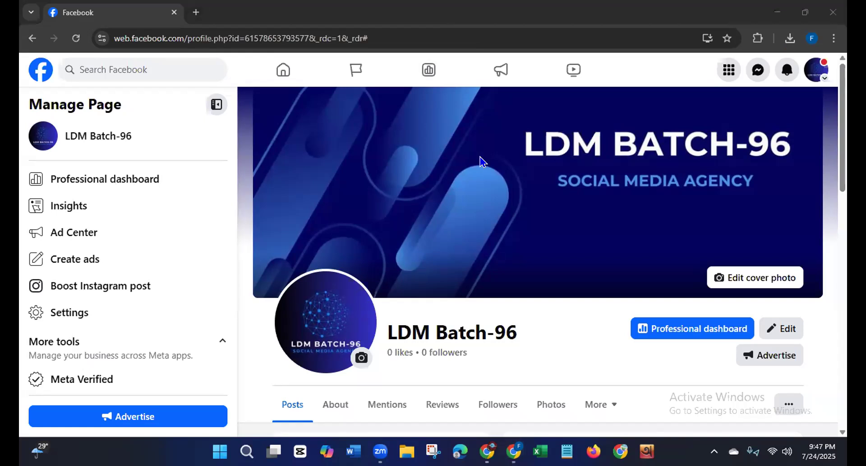
{"action": "left_click_drag", "start_coordinate": [841, 165], "coordinate": [840, 276]}
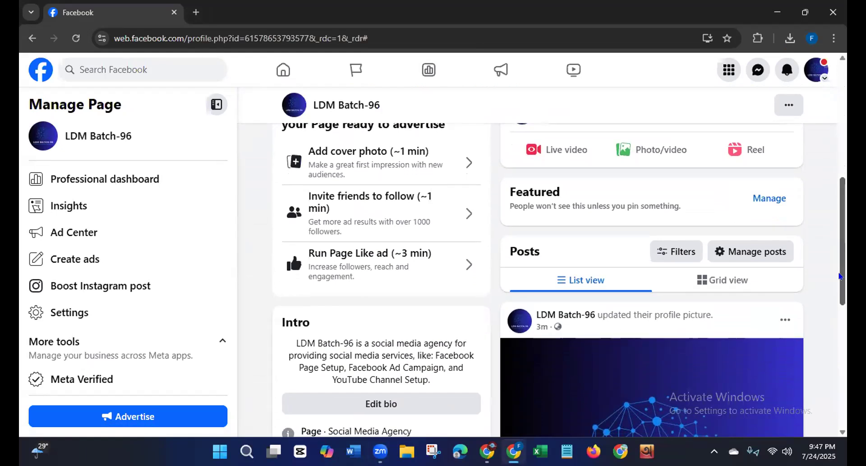
{"action": "left_click_drag", "start_coordinate": [840, 276], "coordinate": [847, 156]}
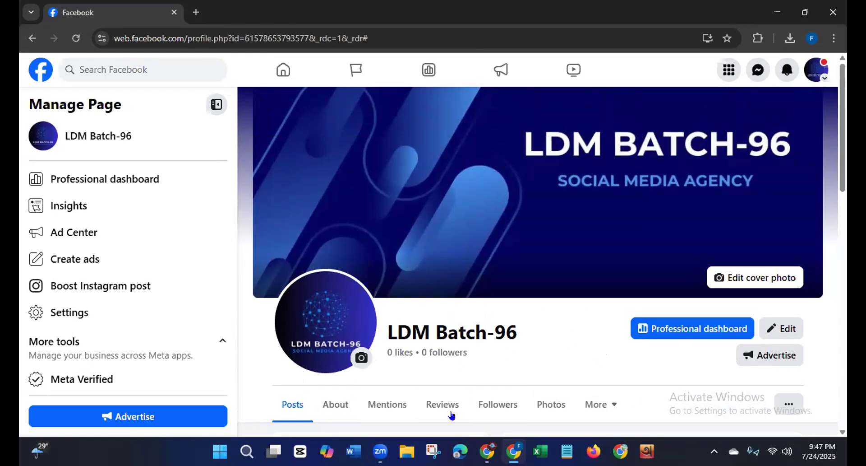
{"action": "left_click_drag", "start_coordinate": [843, 156], "coordinate": [842, 344]}
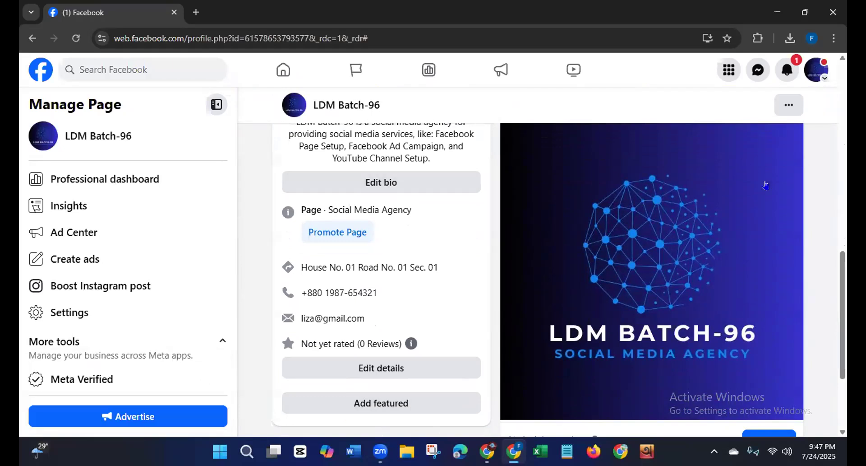
{"action": "left_click_drag", "start_coordinate": [835, 282], "coordinate": [845, 153]}
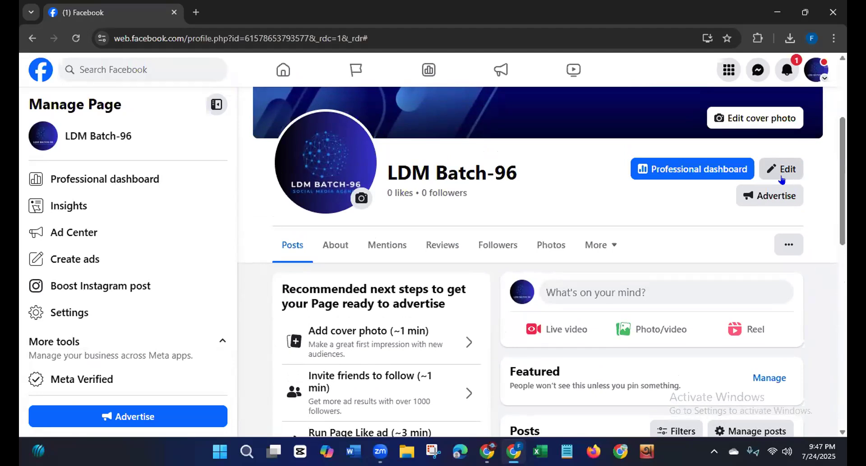
{"action": "left_click_drag", "start_coordinate": [840, 143], "coordinate": [847, 180]}
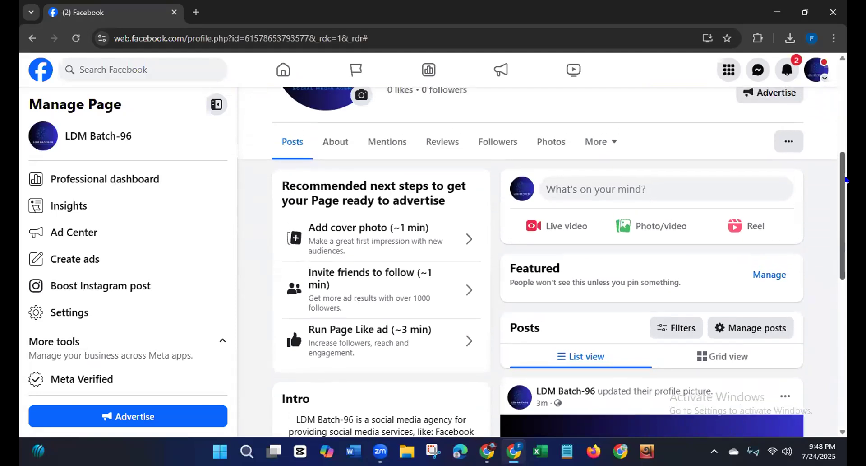
{"action": "left_click", "coordinate": [465, 242]}
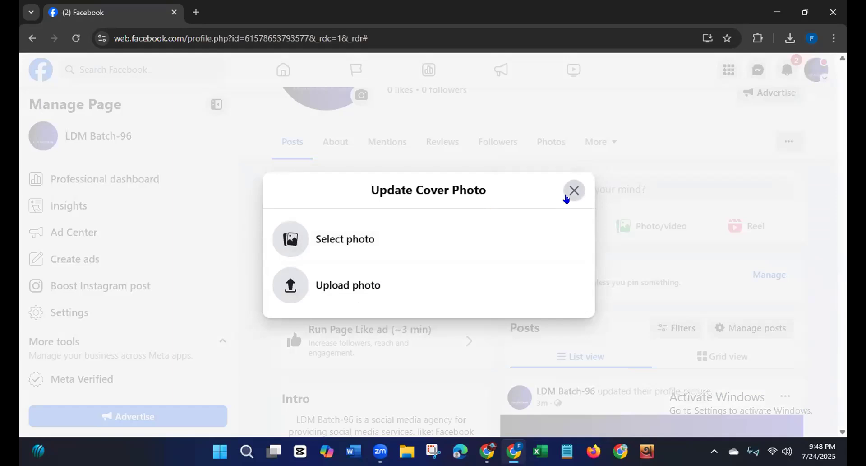
{"action": "left_click", "coordinate": [567, 195]}
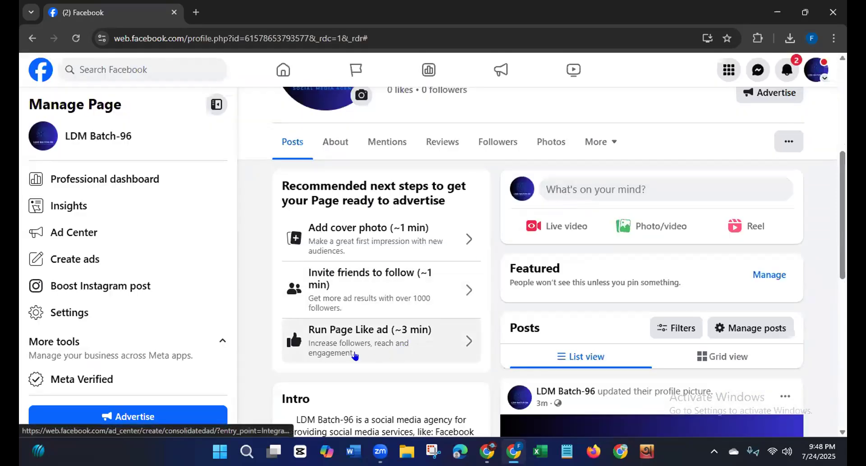
Step: Open the Page's intro details for editing and follow the pronouns link to Contact and basic info
{"action": "left_click_drag", "start_coordinate": [837, 215], "coordinate": [841, 314]}
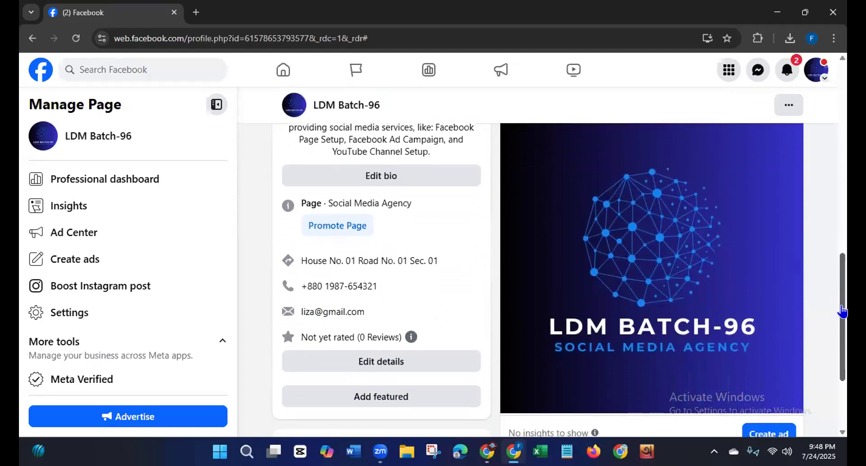
{"action": "left_click", "coordinate": [339, 365]}
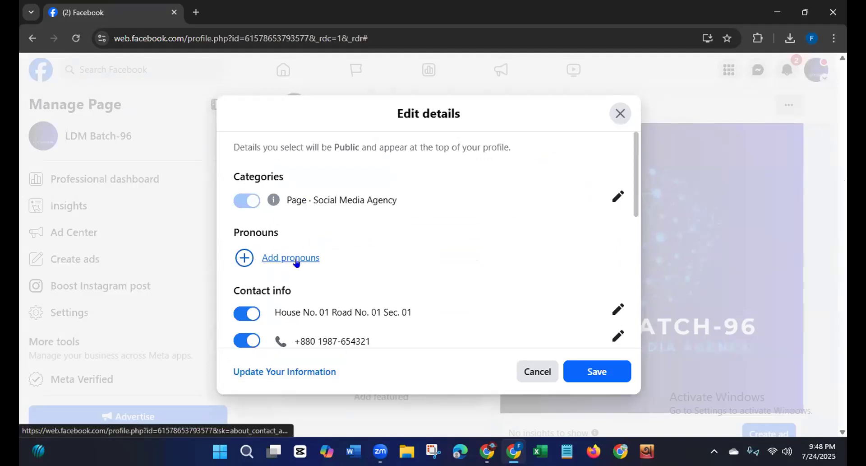
{"action": "left_click", "coordinate": [281, 258]}
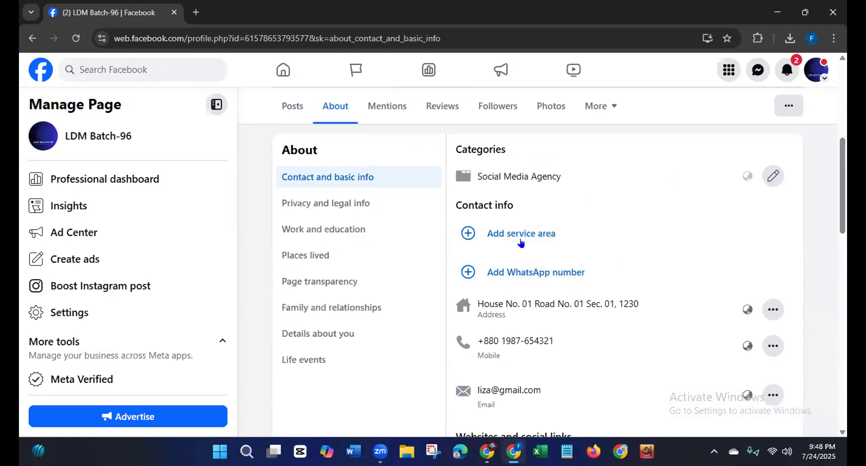
Step: Examine the Page's contact details and the platforms offered for a social link, leaving the social link entry without saving
{"action": "scroll", "coordinate": [537, 262], "scroll_direction": "up", "scroll_amount": 3}
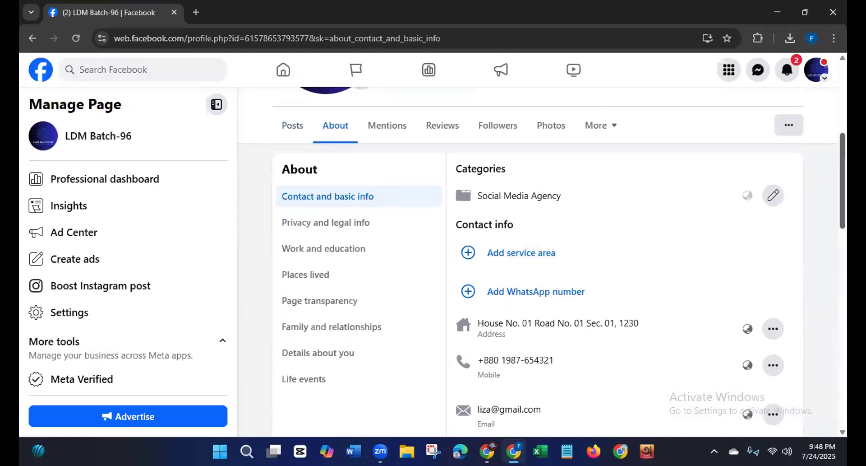
{"action": "scroll", "coordinate": [537, 262], "scroll_direction": "down", "scroll_amount": 6}
{"action": "scroll", "coordinate": [564, 279], "scroll_direction": "down", "scroll_amount": 3}
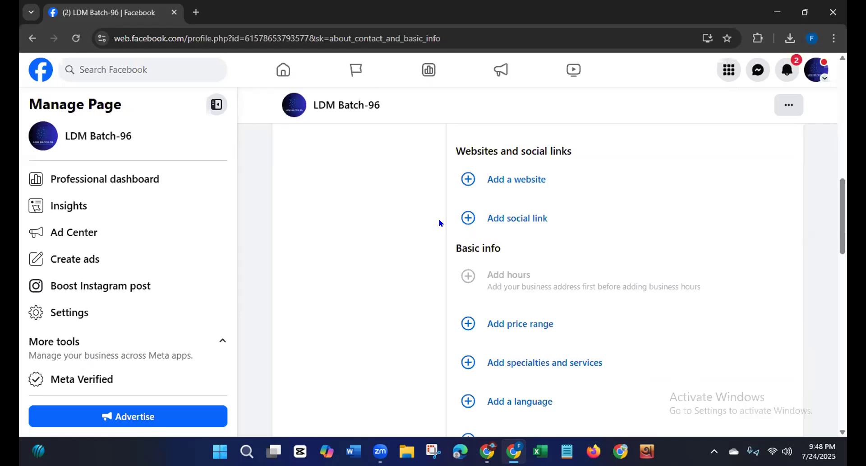
{"action": "left_click", "coordinate": [516, 220]}
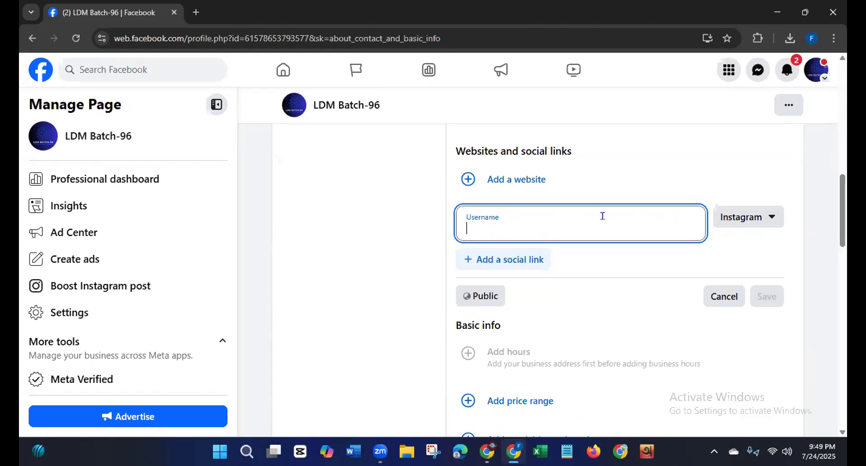
{"action": "left_click", "coordinate": [764, 220]}
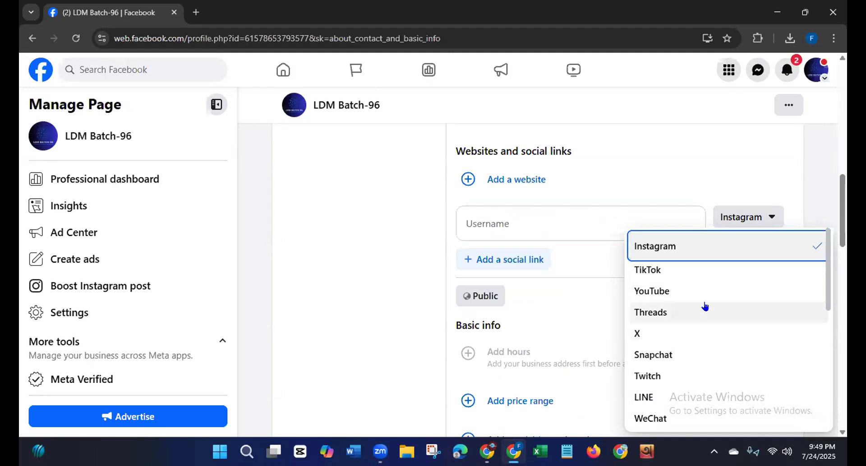
{"action": "mouse_move", "coordinate": [826, 287]}
{"action": "left_mouse_down"}
{"action": "mouse_move", "coordinate": [821, 424]}
{"action": "mouse_move", "coordinate": [821, 276]}
{"action": "left_mouse_up"}
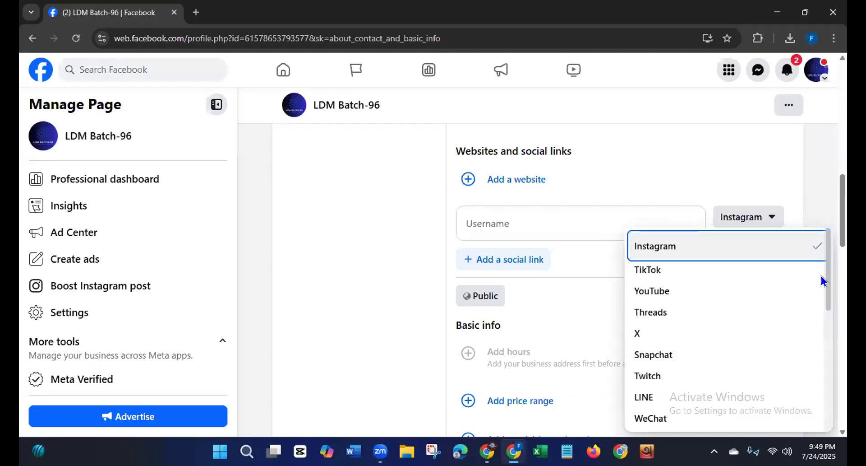
{"action": "left_click", "coordinate": [714, 185]}
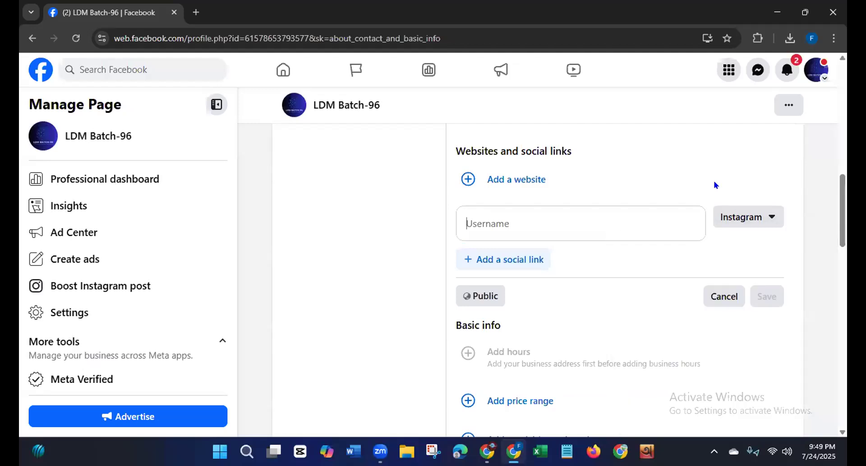
{"action": "left_click", "coordinate": [722, 296]}
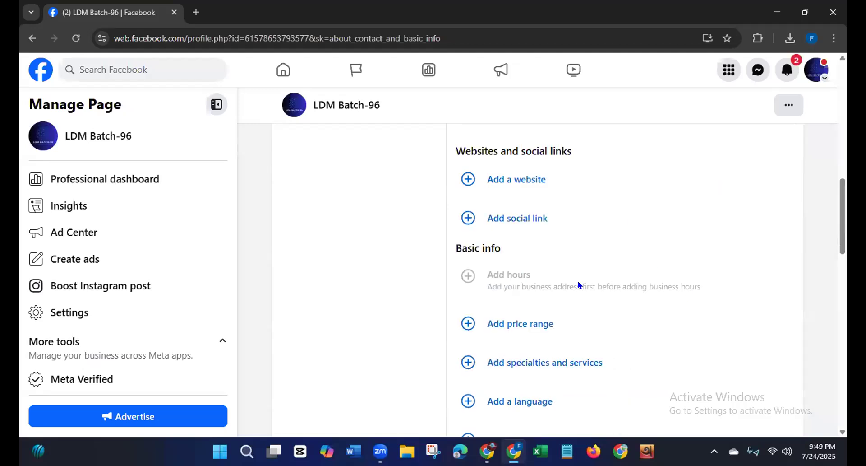
Step: Look through the remaining basic info fields and return to the Page's main profile
{"action": "left_click_drag", "start_coordinate": [835, 207], "coordinate": [834, 239]}
{"action": "scroll", "coordinate": [835, 236], "scroll_direction": "up", "scroll_amount": 1}
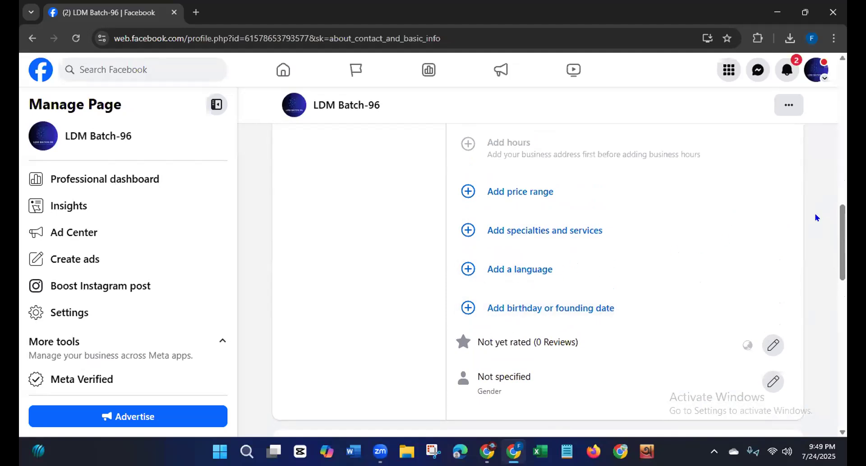
{"action": "left_click_drag", "start_coordinate": [838, 211], "coordinate": [846, 62]}
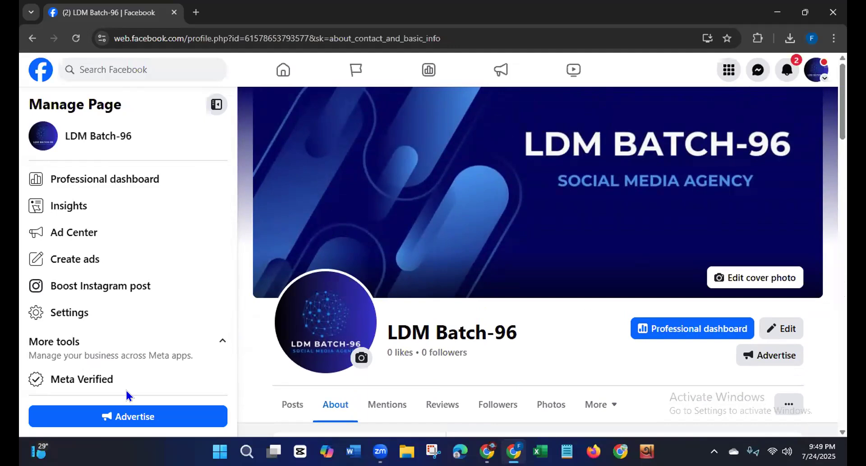
{"action": "left_click", "coordinate": [32, 38]}
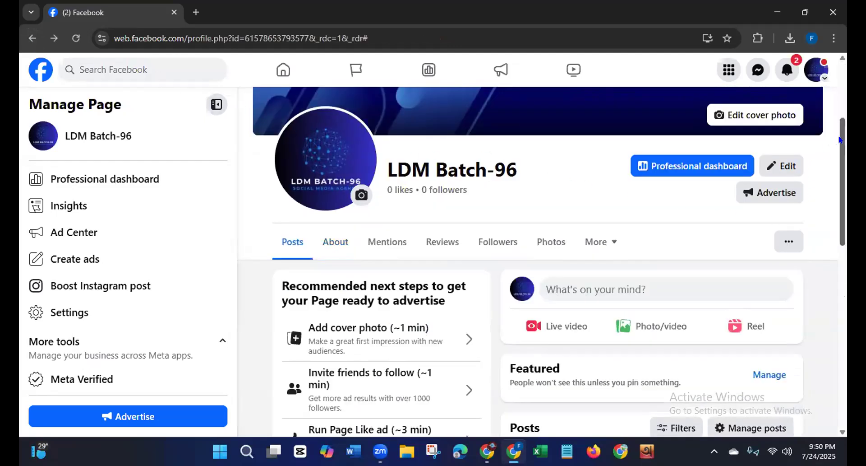
{"action": "scroll", "coordinate": [840, 139], "scroll_direction": "up", "scroll_amount": 4}
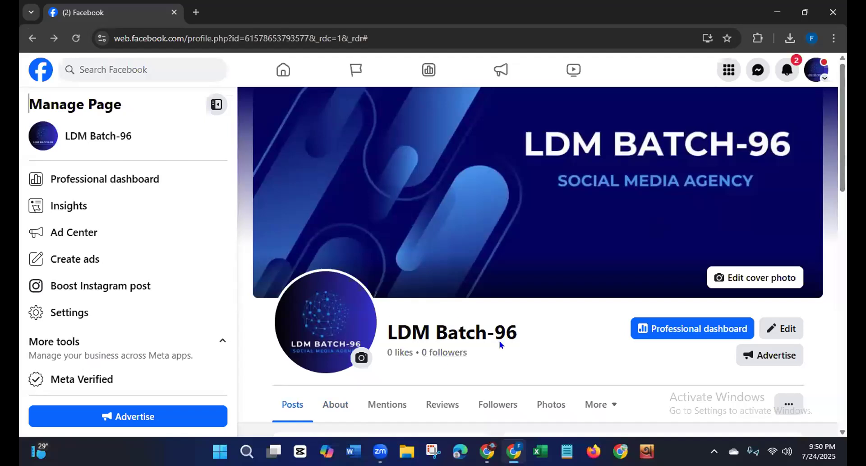
Step: Review the Edit Page sections for the profile picture, cover photo, avatar, bio and intro, and close them unchanged
{"action": "left_click", "coordinate": [780, 332]}
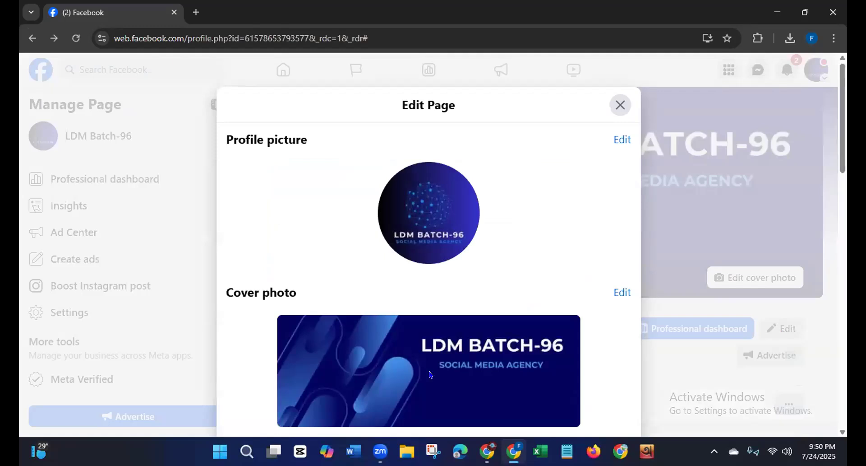
{"action": "left_click_drag", "start_coordinate": [841, 154], "coordinate": [841, 264]}
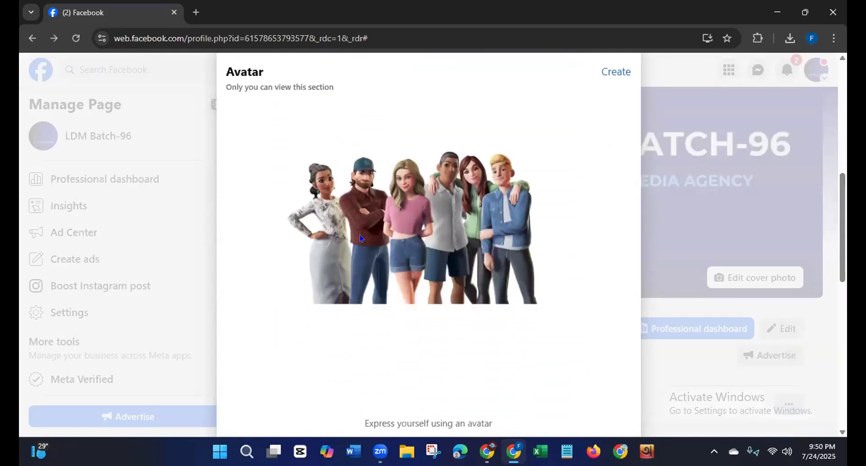
{"action": "left_click_drag", "start_coordinate": [838, 207], "coordinate": [828, 318]}
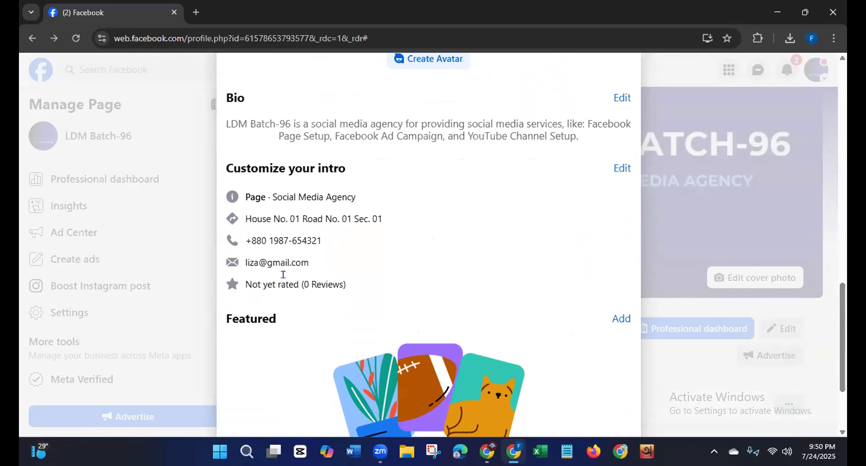
{"action": "left_click_drag", "start_coordinate": [841, 300], "coordinate": [840, 80]}
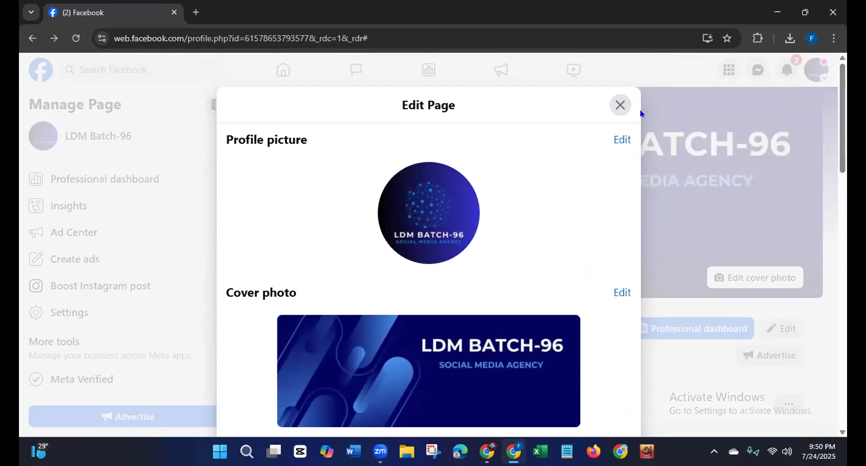
{"action": "left_click", "coordinate": [619, 105]}
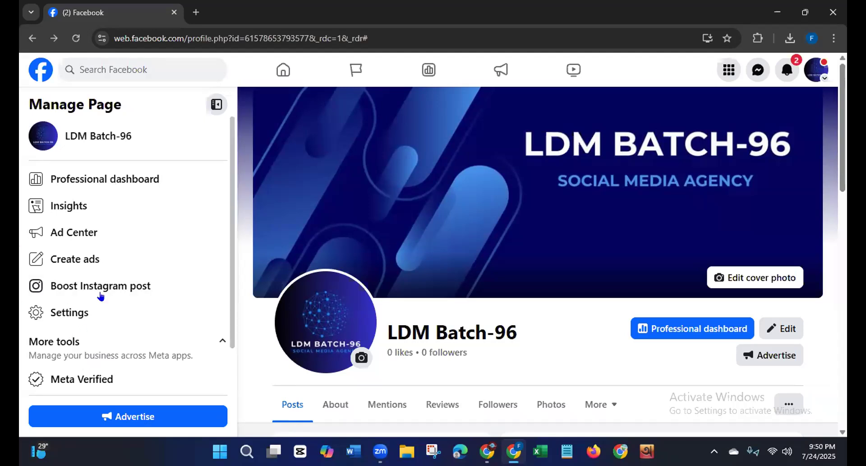
Step: Find "page access" in the Page's settings and open the management of who has access to LDM Batch-96
{"action": "left_click", "coordinate": [56, 316]}
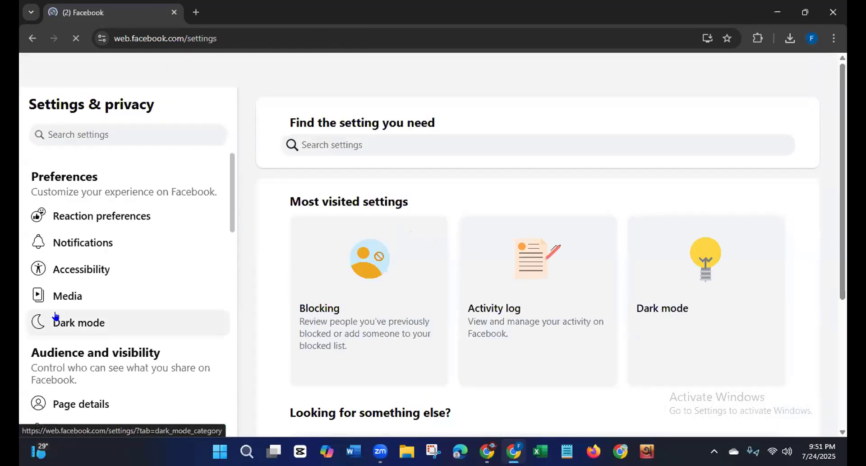
{"action": "left_click", "coordinate": [92, 132]}
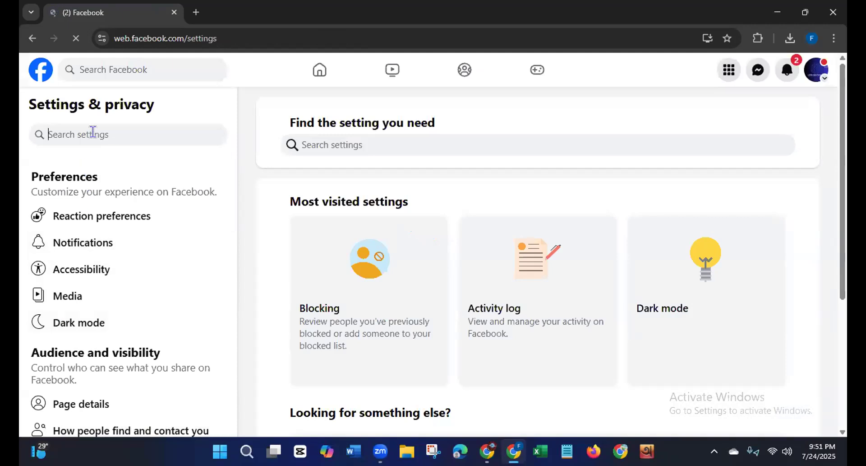
{"action": "type", "text": "page"}
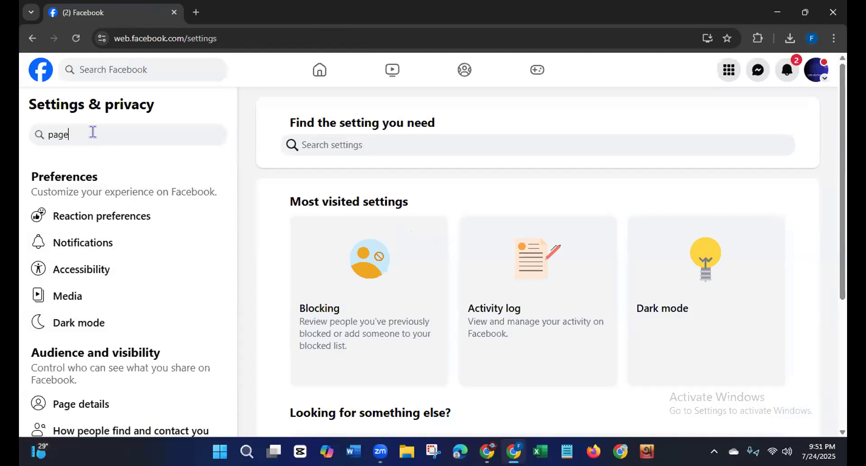
{"action": "type", "text": " access"}
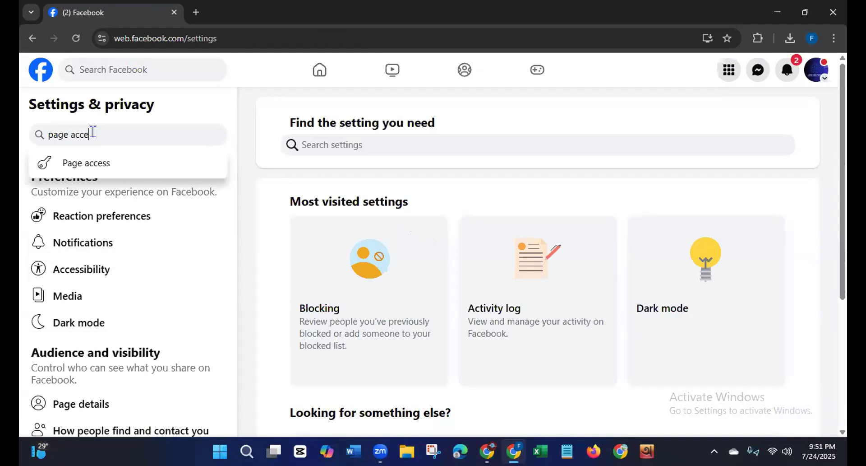
{"action": "left_click", "coordinate": [73, 168]}
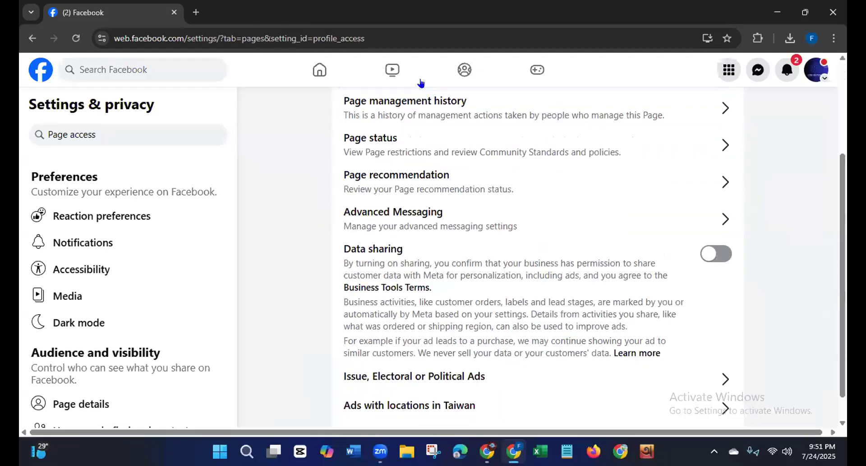
{"action": "left_click_drag", "start_coordinate": [846, 191], "coordinate": [846, 101]}
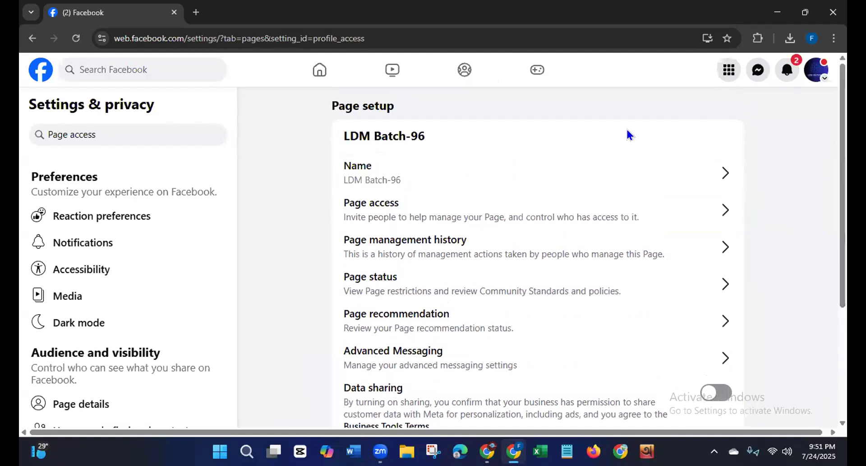
{"action": "left_click", "coordinate": [518, 217]}
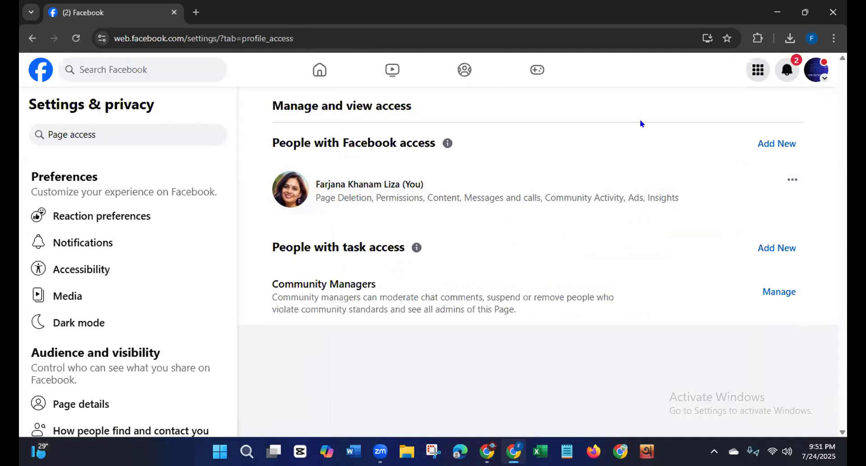
Step: Start adding a new person with Facebook access to the Page, searching by name and selecting the matching profile
{"action": "left_click", "coordinate": [773, 149]}
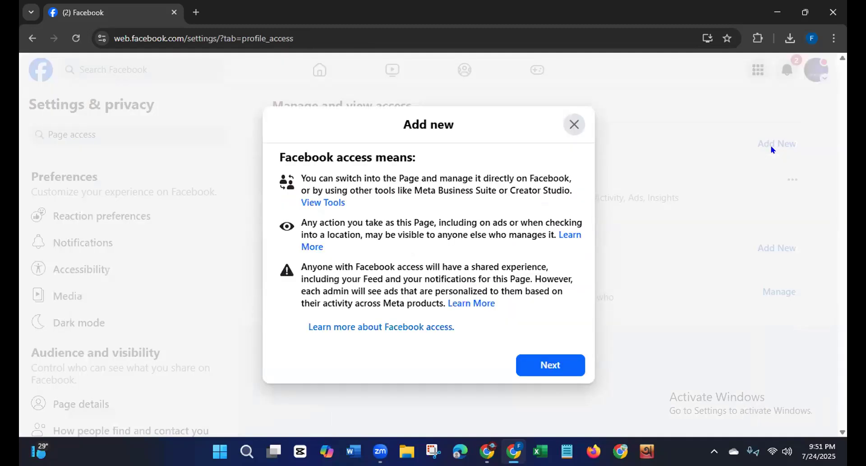
{"action": "left_click", "coordinate": [553, 366]}
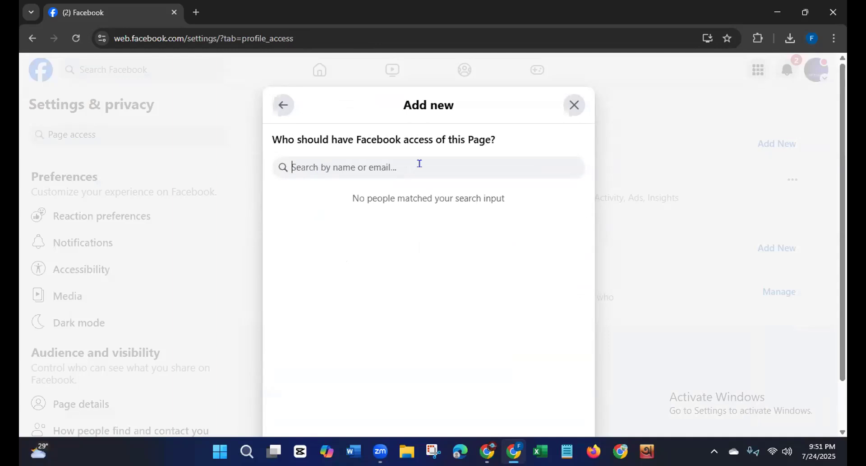
{"action": "type", "text": "At"}
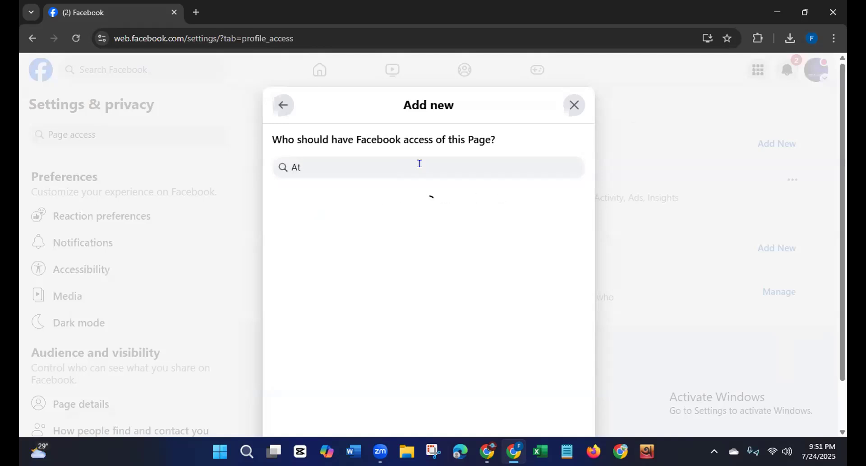
{"action": "type", "text": "iqu"}
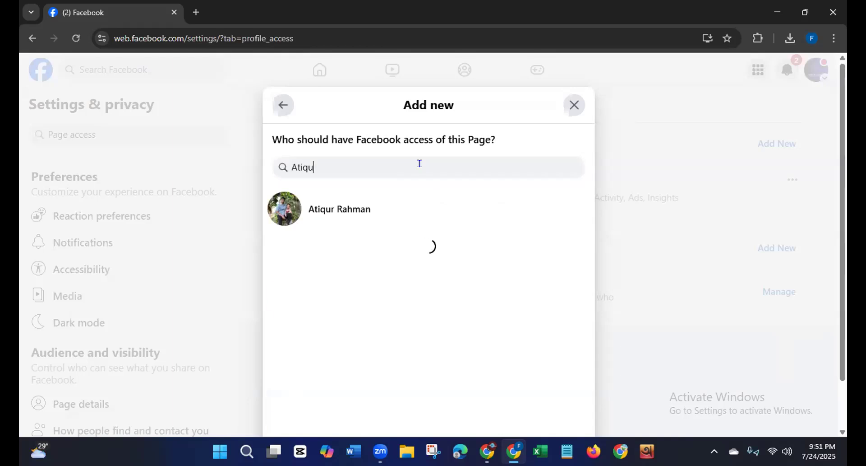
{"action": "left_click", "coordinate": [340, 210]}
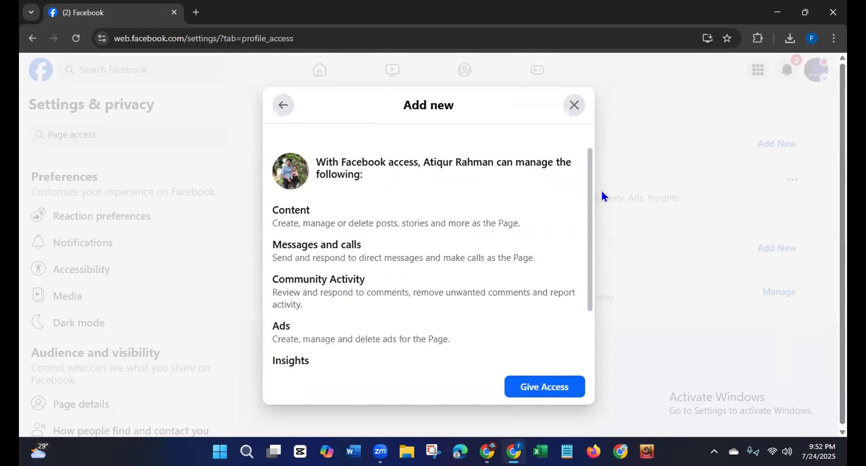
Step: Allow the selected person full control and proceed to the password confirmation for giving access, and cancel there
{"action": "left_click_drag", "start_coordinate": [586, 202], "coordinate": [586, 322]}
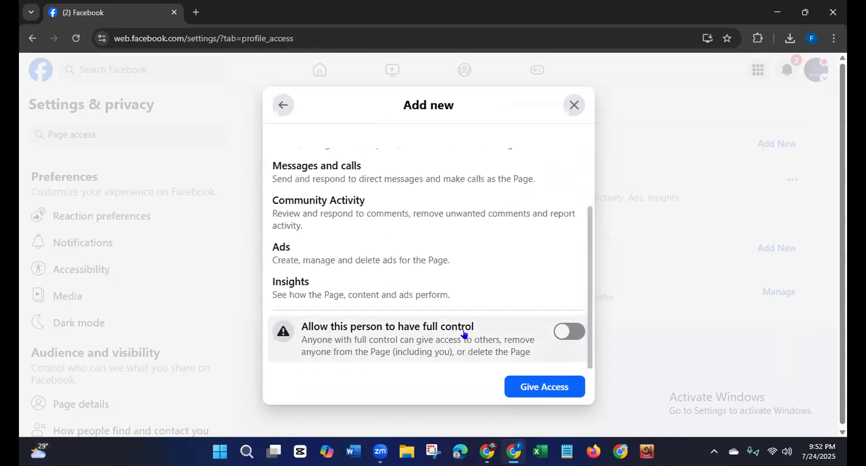
{"action": "left_click", "coordinate": [567, 334]}
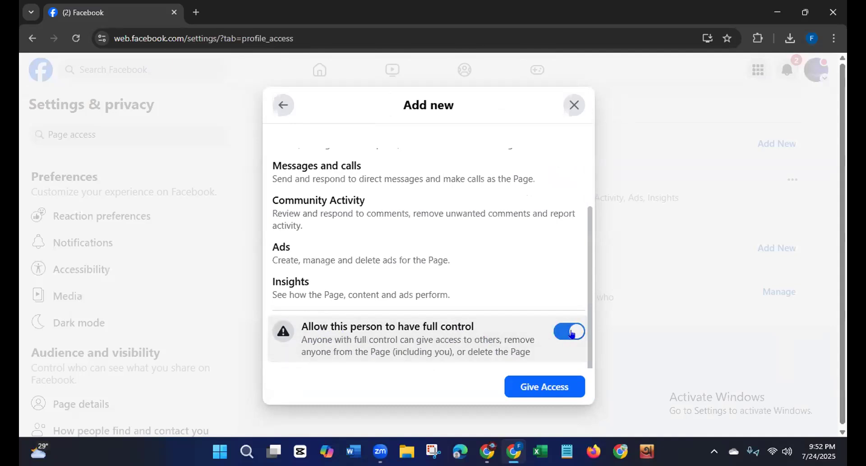
{"action": "left_click", "coordinate": [537, 387]}
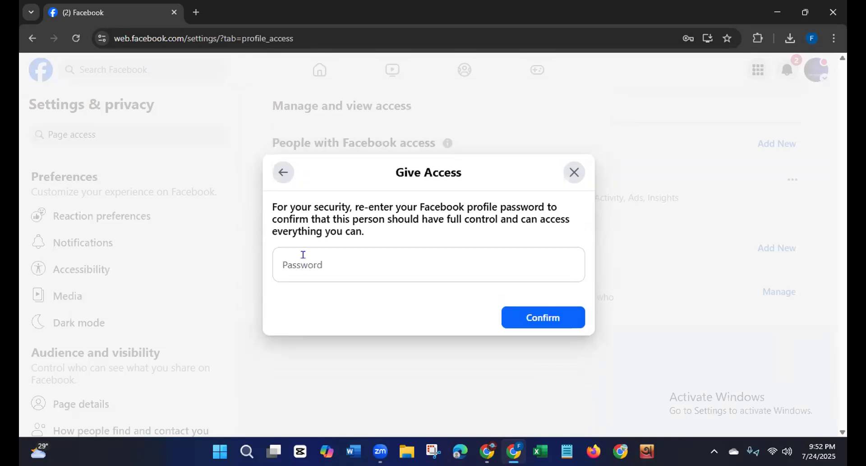
{"action": "left_click", "coordinate": [321, 261]}
{"action": "left_click", "coordinate": [575, 172]}
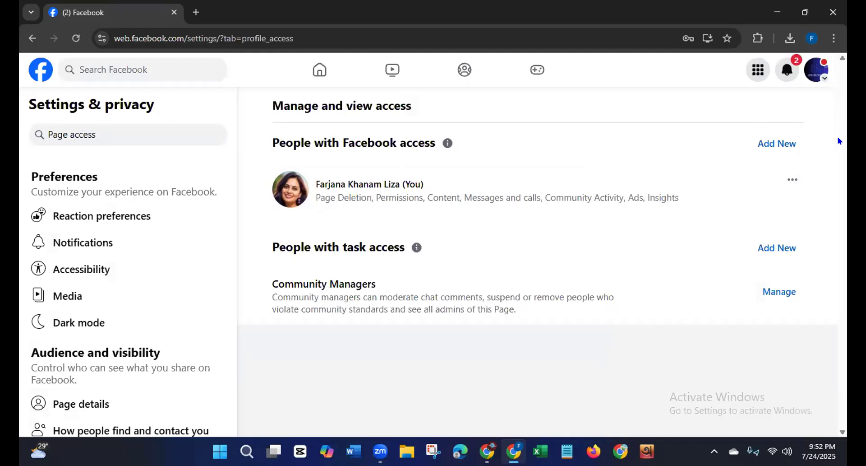
Step: Open the Remove Access confirmation for the person with Facebook access to the Page, and cancel it at the password prompt
{"action": "left_click", "coordinate": [793, 179]}
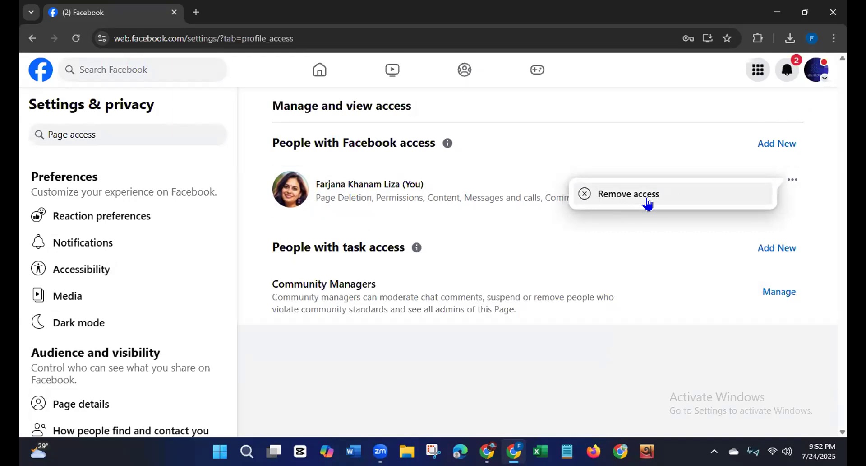
{"action": "left_click", "coordinate": [456, 67]}
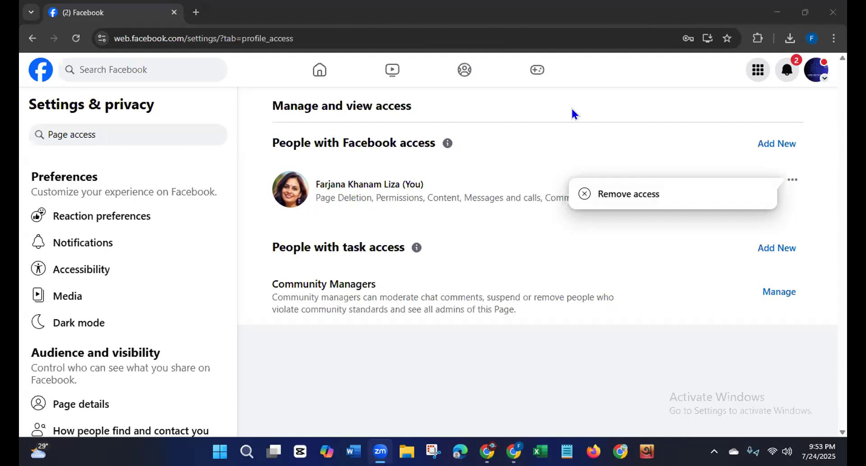
{"action": "left_click", "coordinate": [582, 193]}
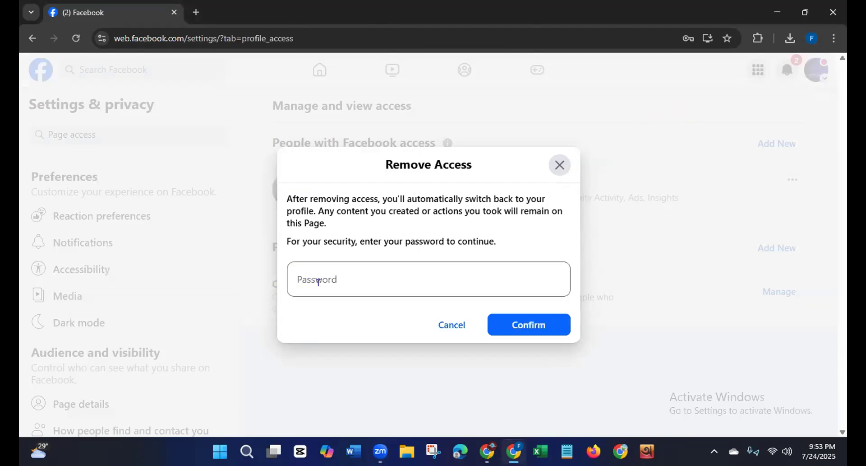
{"action": "left_click", "coordinate": [454, 325]}
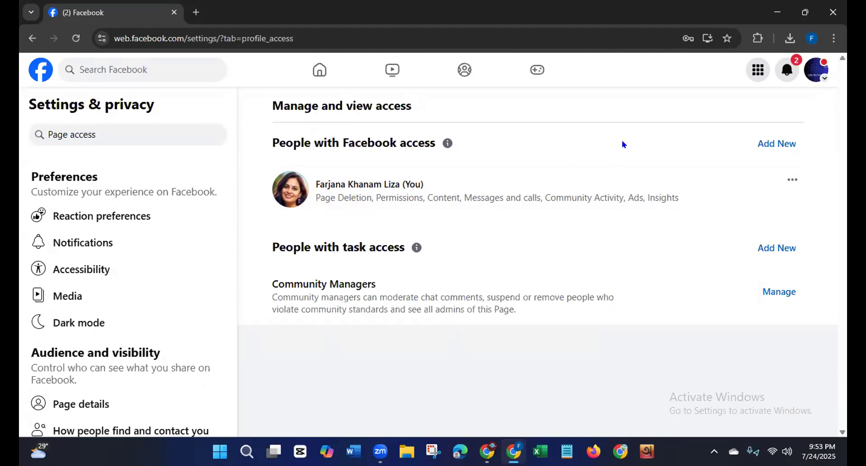
Step: Look over the LDM Batch-96 Page profile from its cover photo to its intro details, photos and post, and close the browser window
{"action": "left_click", "coordinate": [816, 70]}
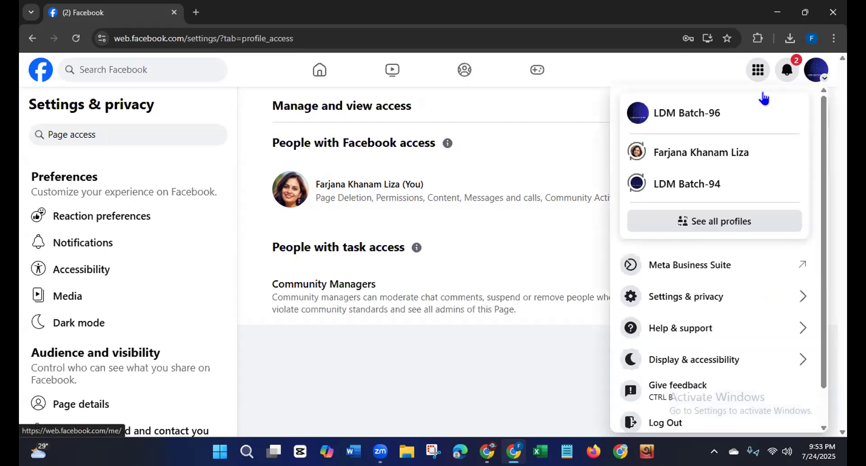
{"action": "left_click", "coordinate": [704, 113]}
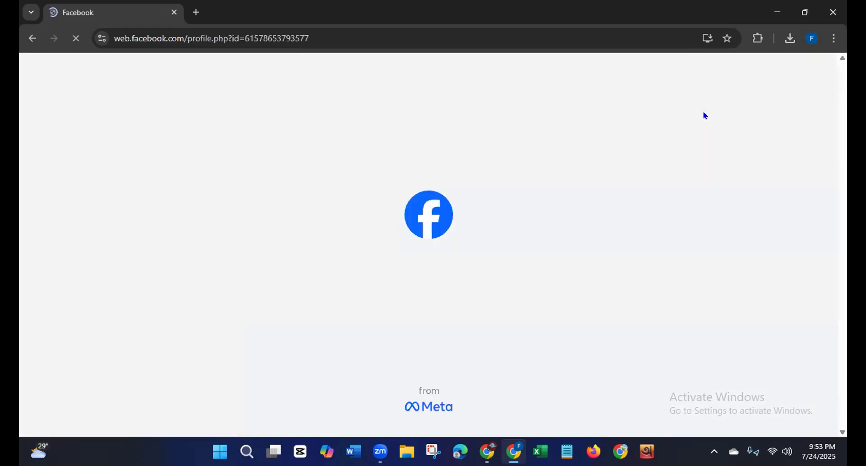
{"action": "scroll", "coordinate": [706, 116], "scroll_direction": "down", "scroll_amount": 4}
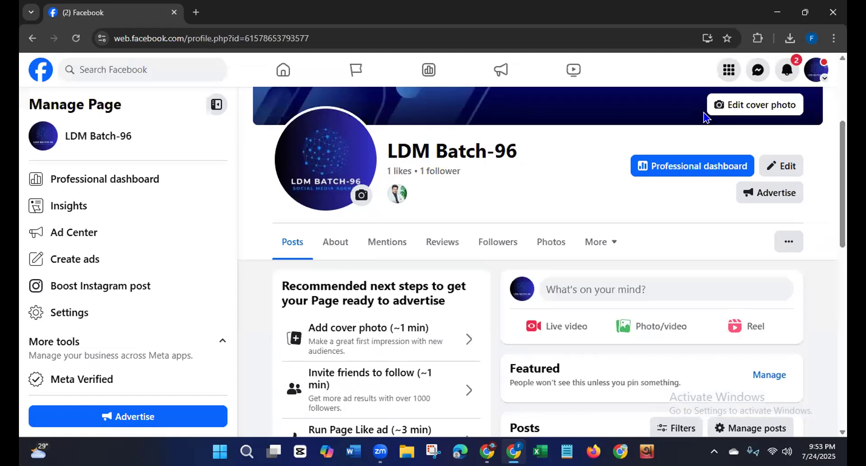
{"action": "scroll", "coordinate": [541, 262], "scroll_direction": "up", "scroll_amount": 4}
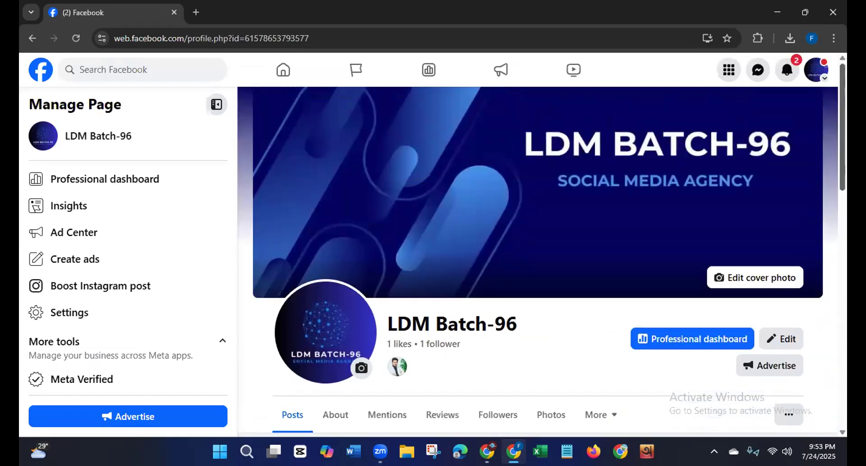
{"action": "scroll", "coordinate": [842, 220], "scroll_direction": "down", "scroll_amount": 8}
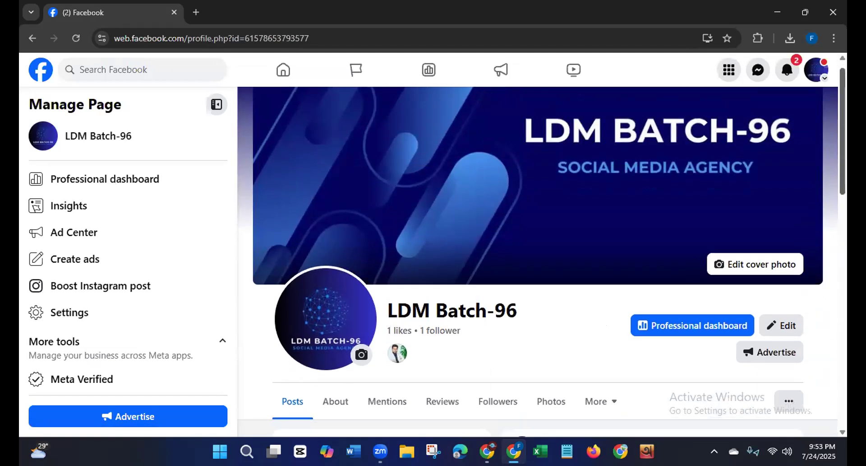
{"action": "left_click_drag", "start_coordinate": [842, 220], "coordinate": [827, 354]}
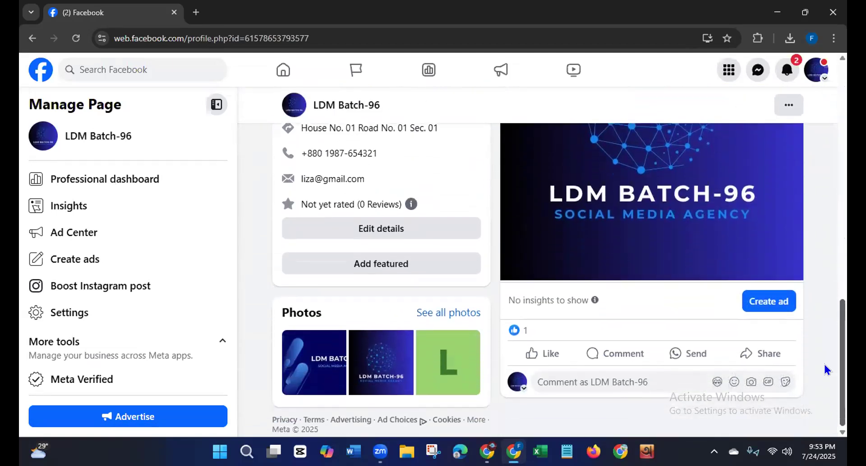
{"action": "scroll", "coordinate": [835, 328], "scroll_direction": "up", "scroll_amount": 2}
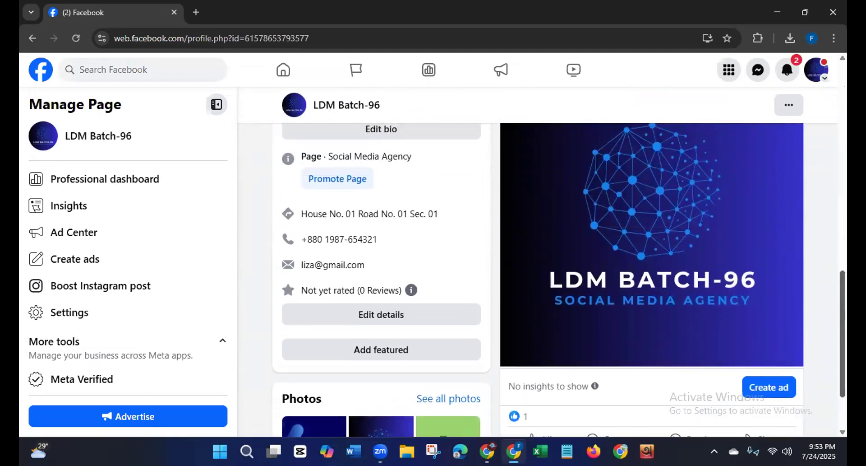
{"action": "scroll", "coordinate": [555, 279], "scroll_direction": "up", "scroll_amount": 10}
{"action": "scroll", "coordinate": [288, 357], "scroll_direction": "up", "scroll_amount": 4}
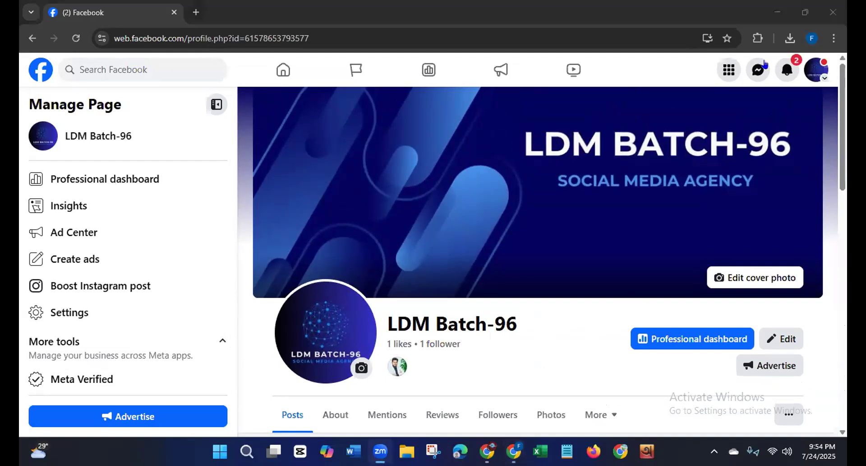
{"action": "left_click", "coordinate": [832, 14]}
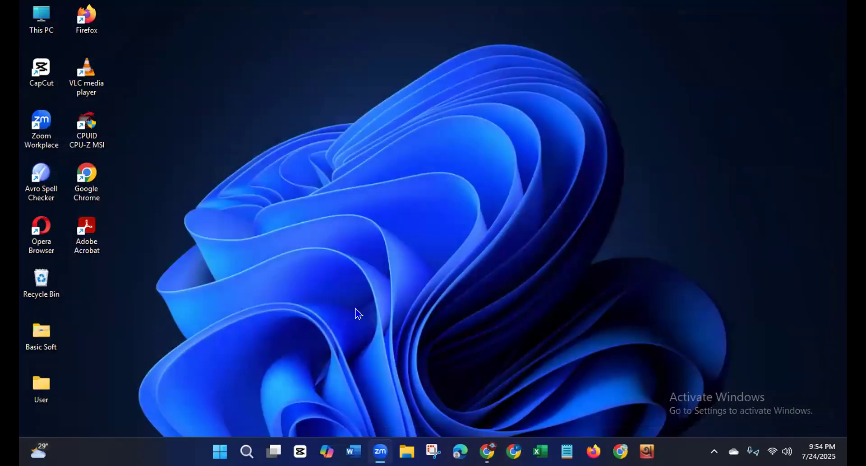
Step: Open Chrome with the E-mail marketing profile, view its list of all bookmarks, and close the browser
{"action": "double_click", "coordinate": [82, 180]}
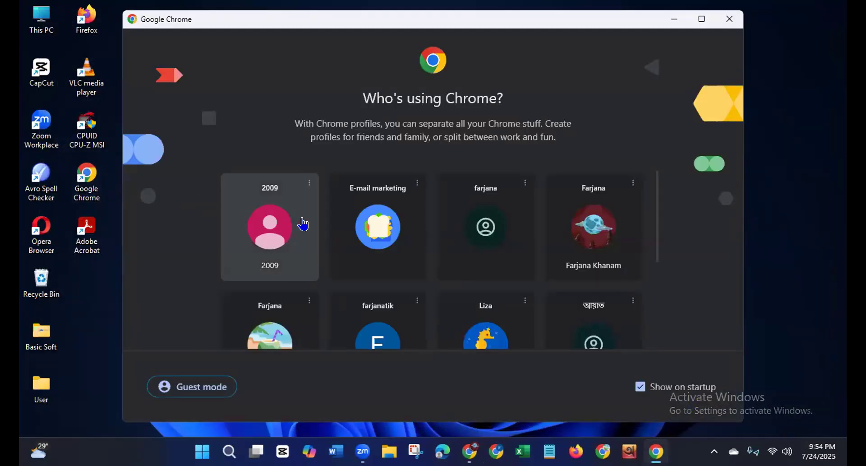
{"action": "left_click", "coordinate": [359, 231]}
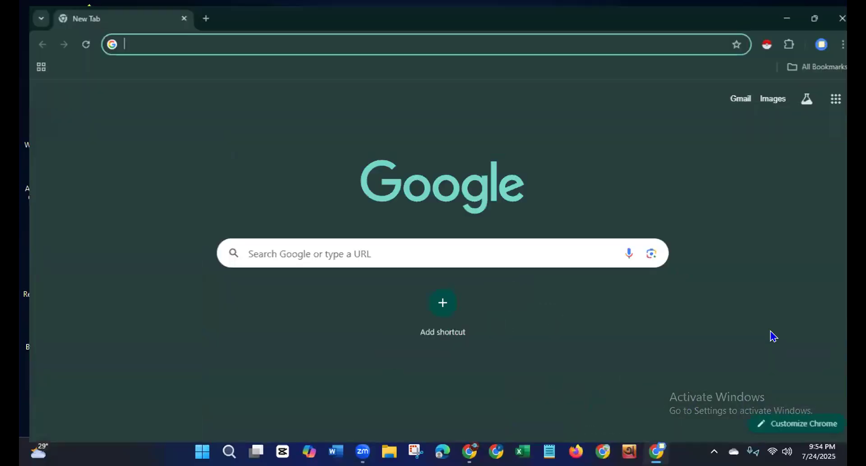
{"action": "left_click", "coordinate": [793, 63]}
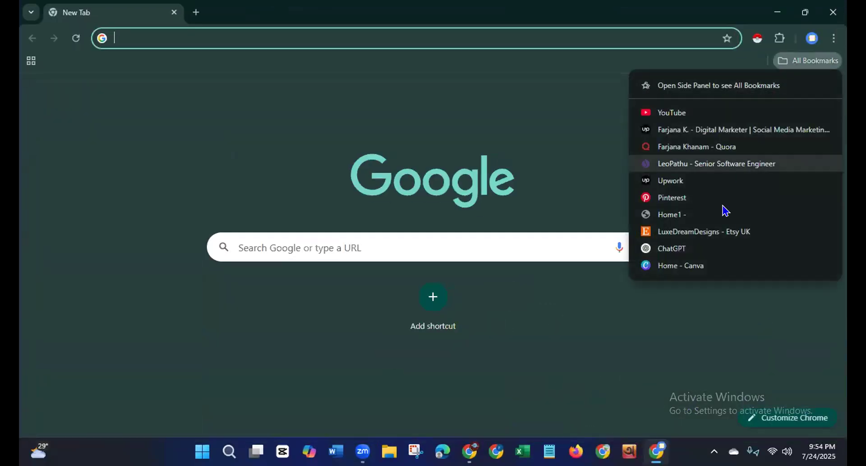
{"action": "left_click", "coordinate": [832, 12]}
{"action": "left_click", "coordinate": [832, 12]}
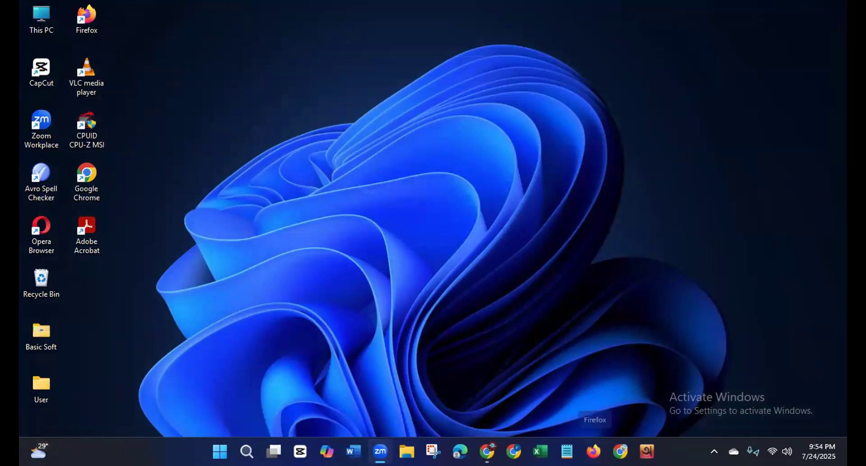
{"action": "left_click", "coordinate": [71, 326]}
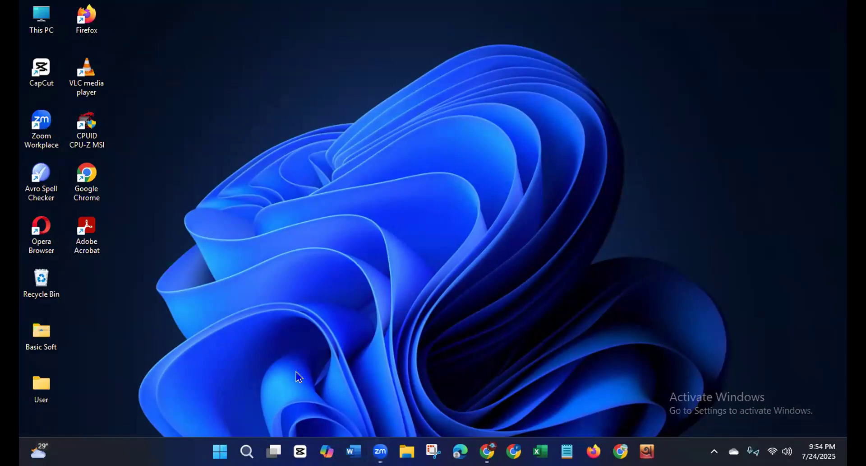
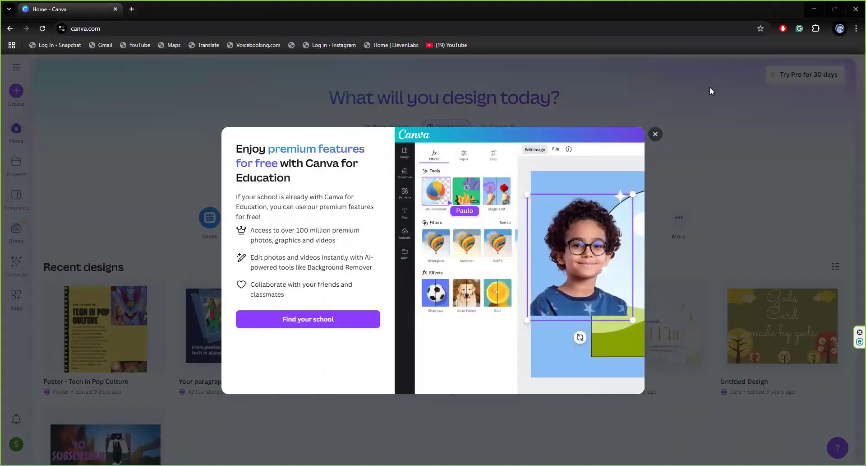
Step: Dismiss the Canva for Education offer and look over the home page's design types and recent designs
{"action": "left_click", "coordinate": [652, 135]}
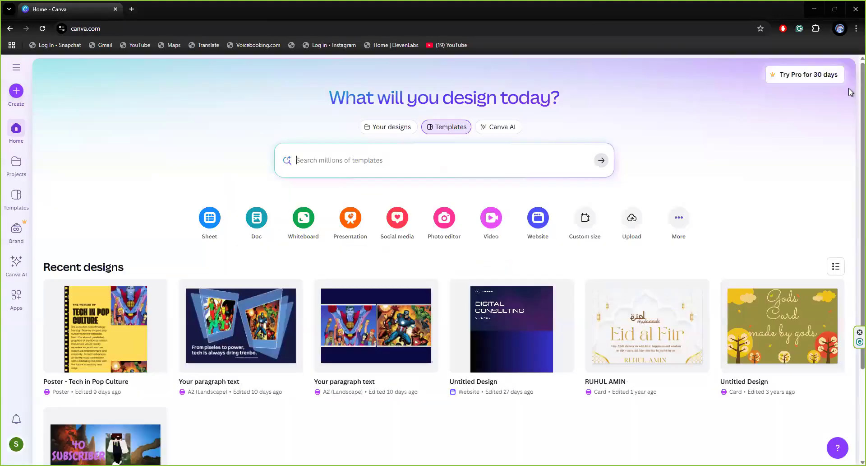
{"action": "scroll", "coordinate": [851, 110], "scroll_direction": "down", "scroll_amount": 1}
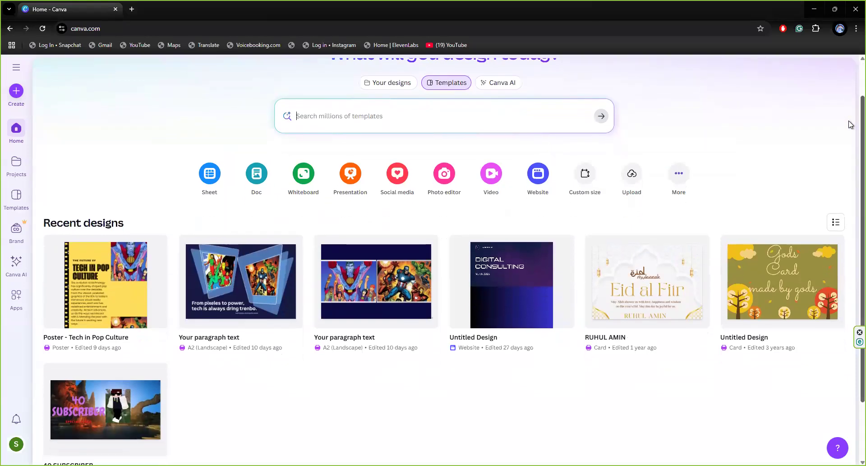
{"action": "scroll", "coordinate": [850, 125], "scroll_direction": "up", "scroll_amount": 1}
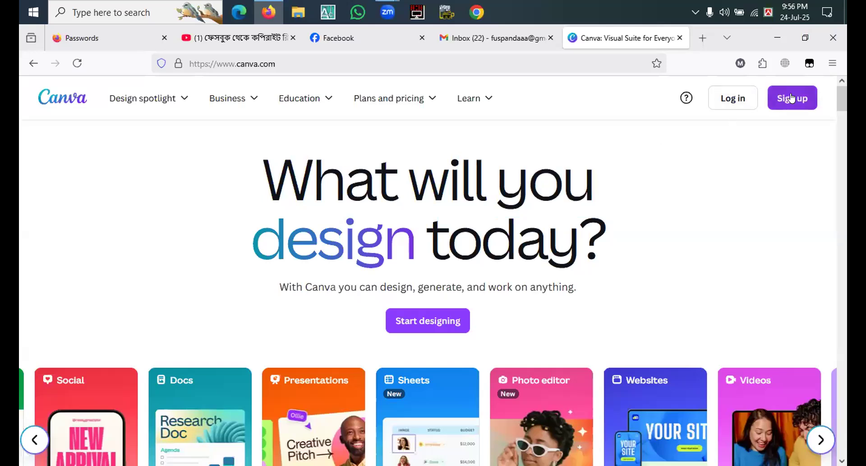
Step: Open and dismiss Canva's sign-up dialog, and replace the Passwords, YouTube and Canva tabs with one new blank tab
{"action": "left_click", "coordinate": [791, 98]}
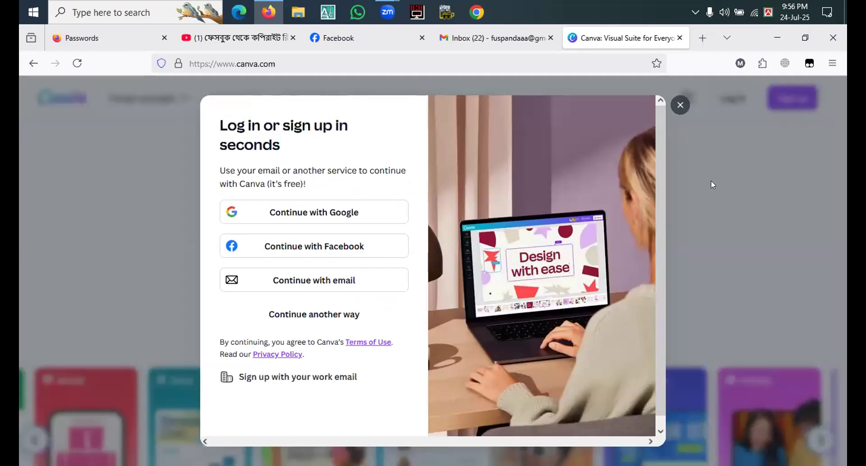
{"action": "left_click", "coordinate": [680, 105]}
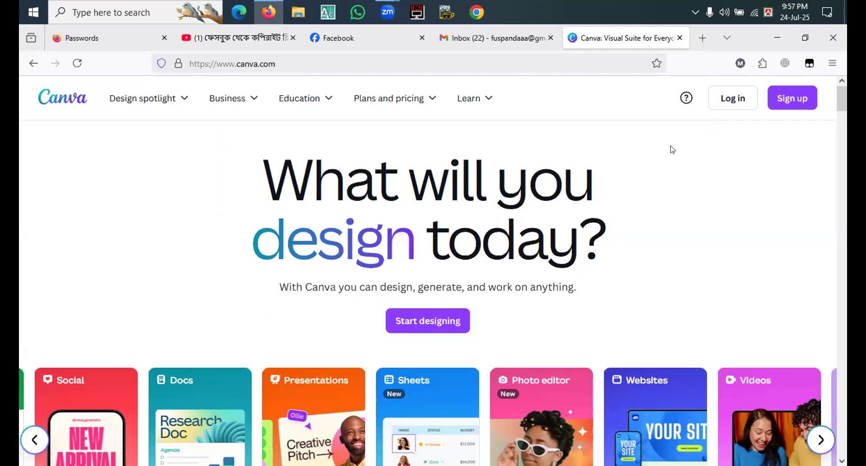
{"action": "left_click", "coordinate": [164, 37]}
{"action": "left_click", "coordinate": [164, 38]}
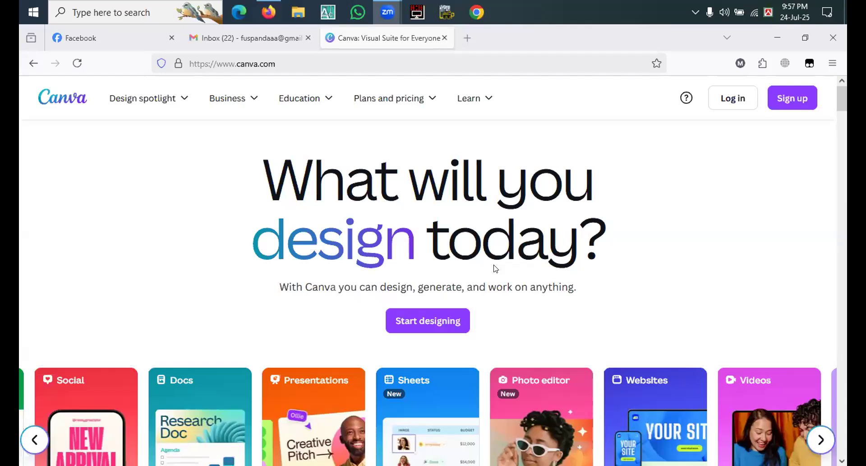
{"action": "left_click", "coordinate": [466, 36]}
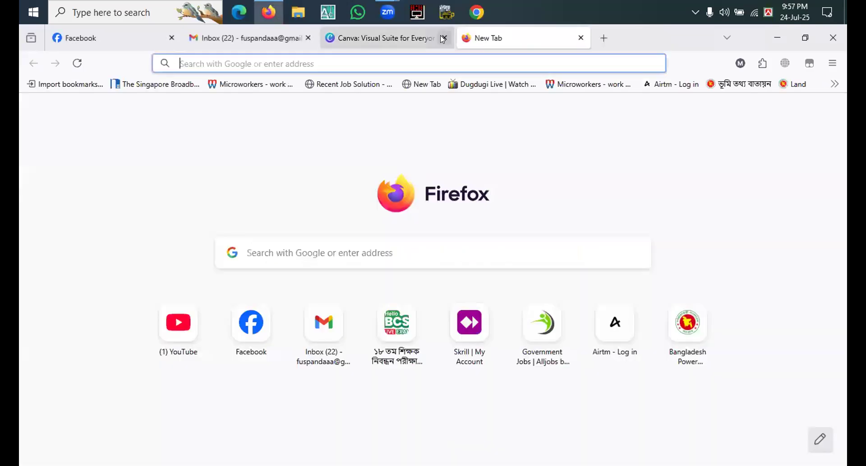
{"action": "left_click", "coordinate": [444, 37]}
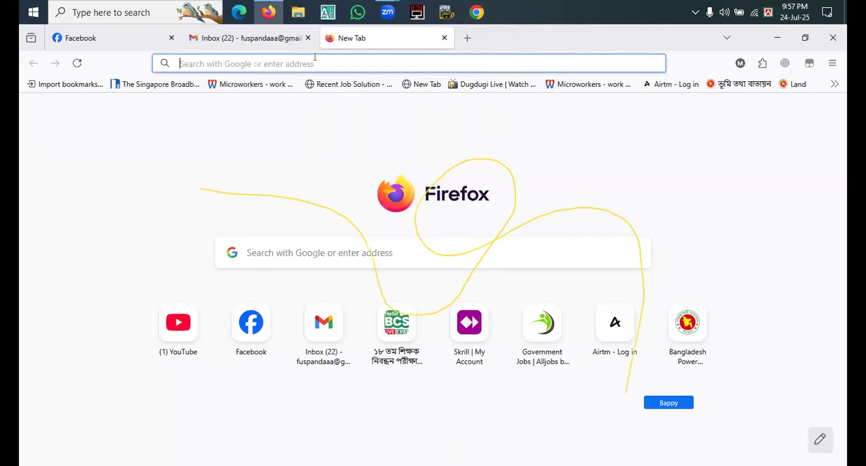
Step: Search Google for "canva" and open the official Canva website from the results
{"action": "type", "text": "ca"}
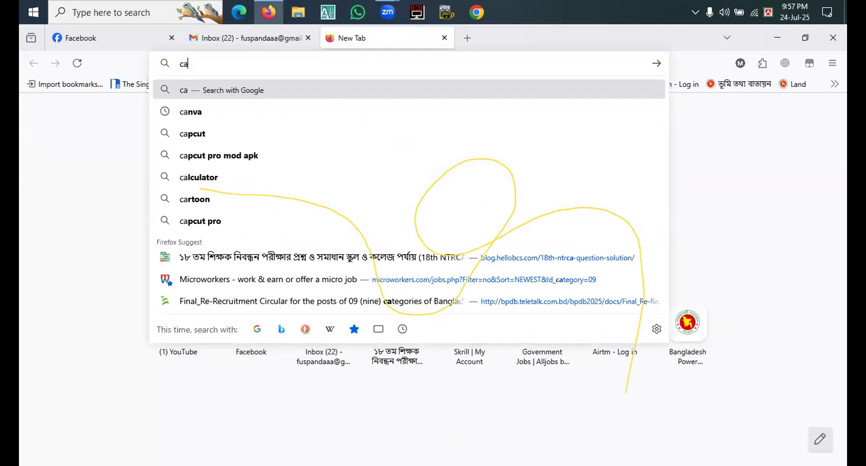
{"action": "type", "text": "nva"}
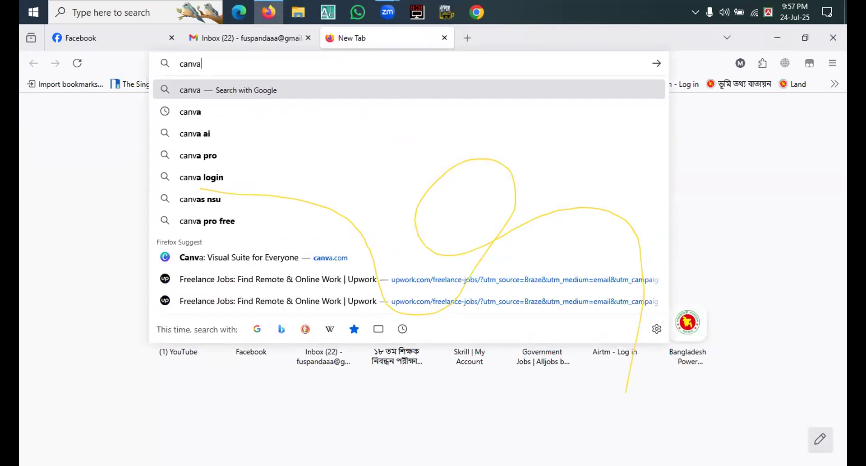
{"action": "left_click", "coordinate": [220, 91]}
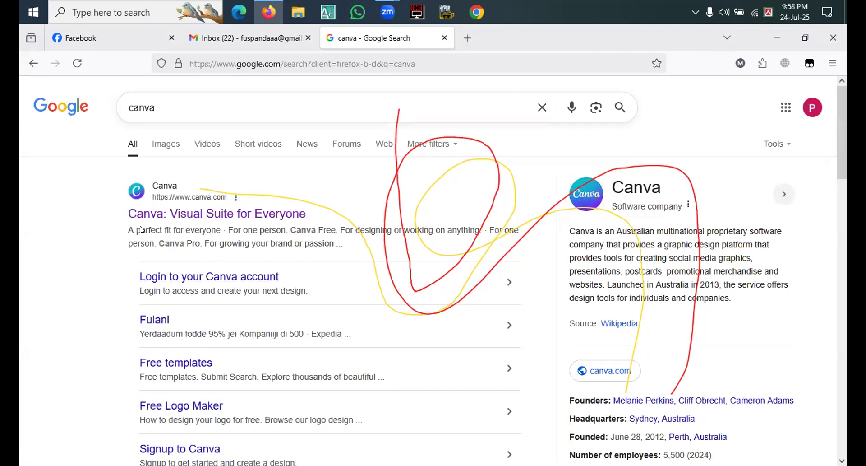
{"action": "left_click", "coordinate": [191, 214]}
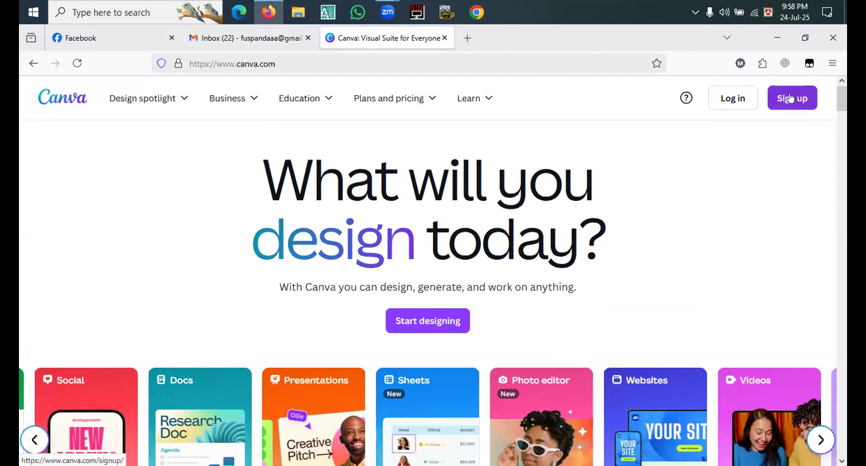
Step: Sign up for Canva with Google, choosing the intended Google account and agreeing to continue
{"action": "left_click", "coordinate": [789, 98]}
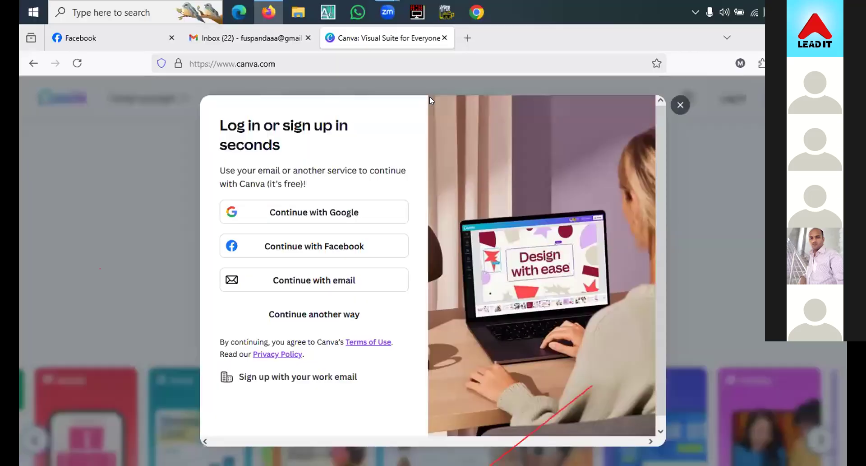
{"action": "left_click", "coordinate": [419, 130]}
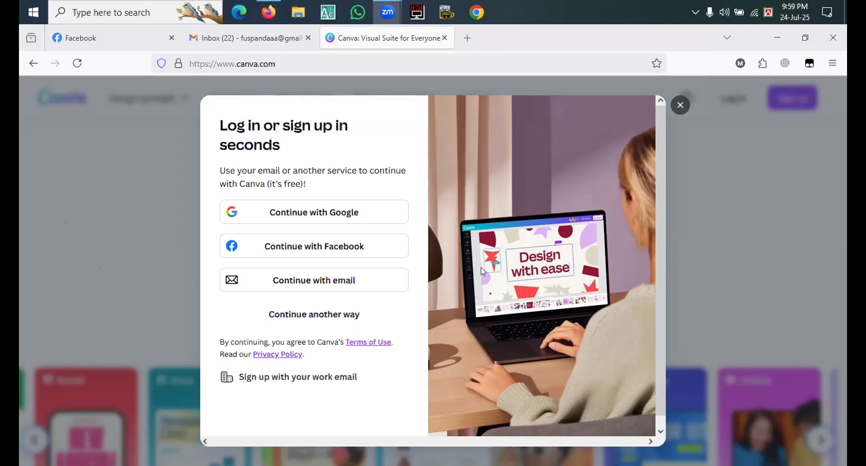
{"action": "left_click", "coordinate": [298, 211]}
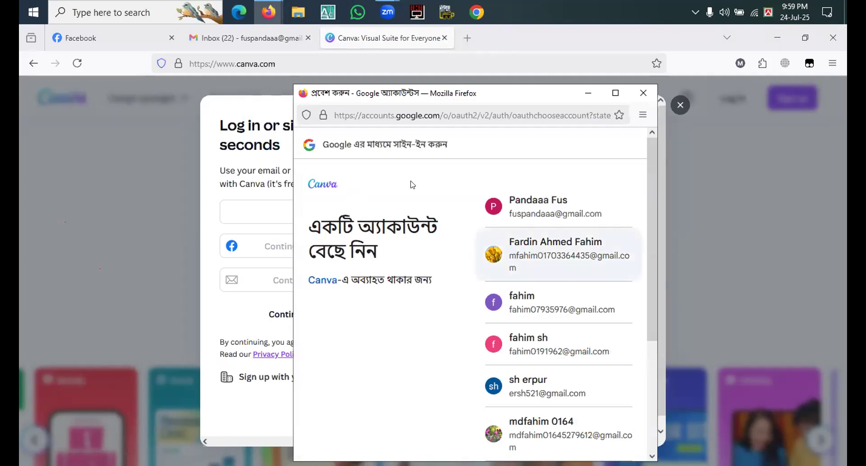
{"action": "left_click", "coordinate": [530, 259]}
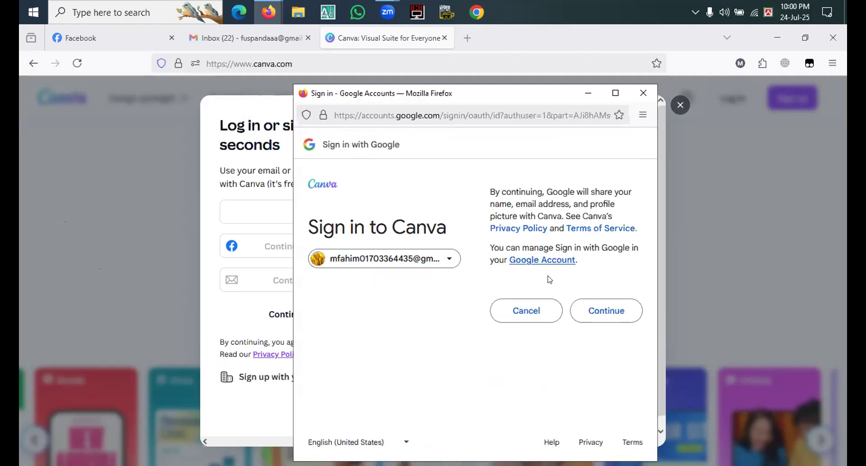
{"action": "left_click", "coordinate": [591, 316]}
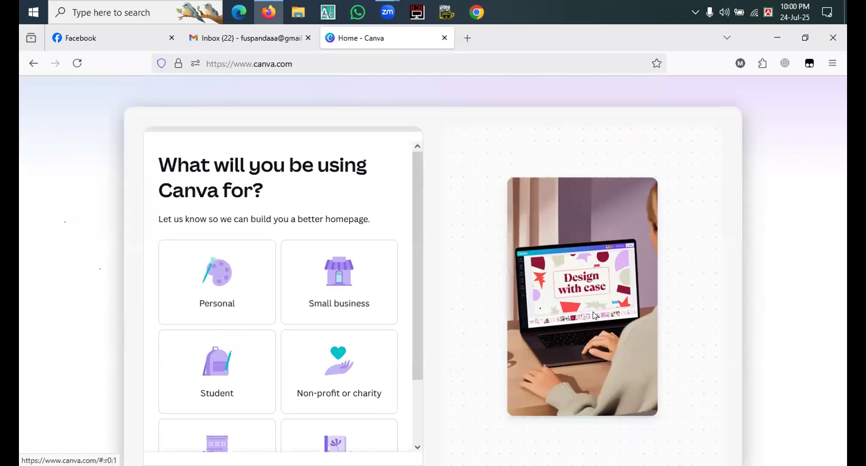
Step: Set the Canva account's use to Personal with a focus on Social media content, and skip the Canva Pro trial
{"action": "left_click", "coordinate": [416, 439]}
{"action": "left_click", "coordinate": [412, 432]}
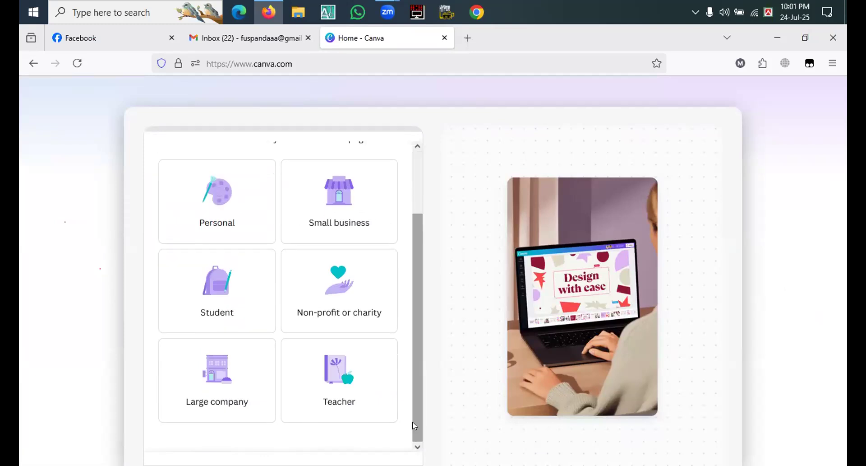
{"action": "left_click", "coordinate": [220, 223]}
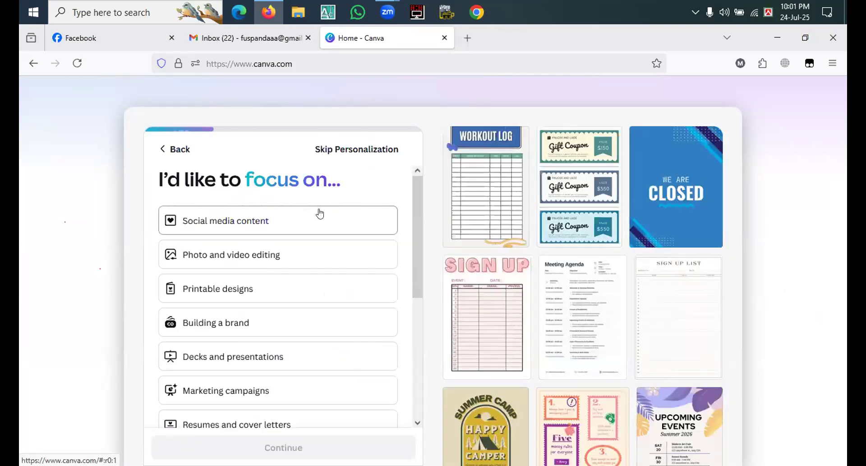
{"action": "left_click", "coordinate": [262, 220]}
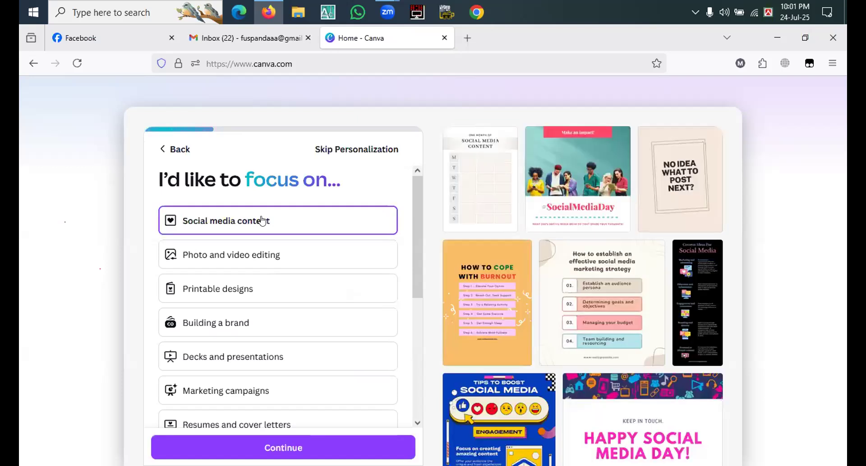
{"action": "left_click", "coordinate": [178, 438]}
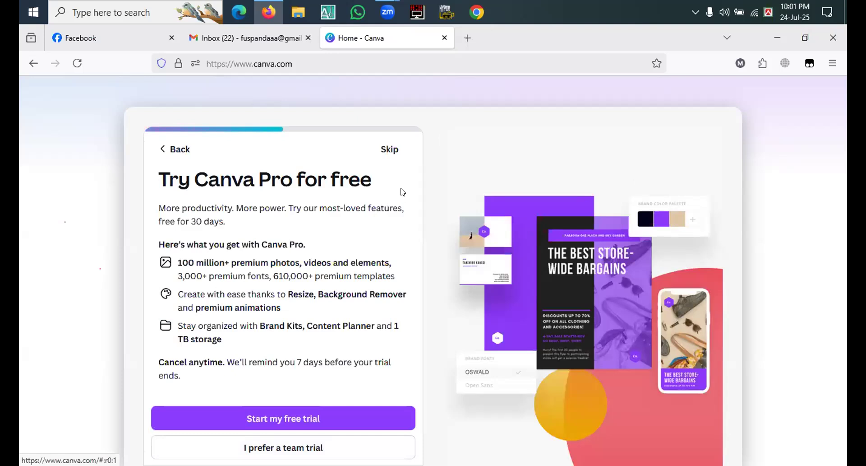
{"action": "left_click", "coordinate": [391, 153]}
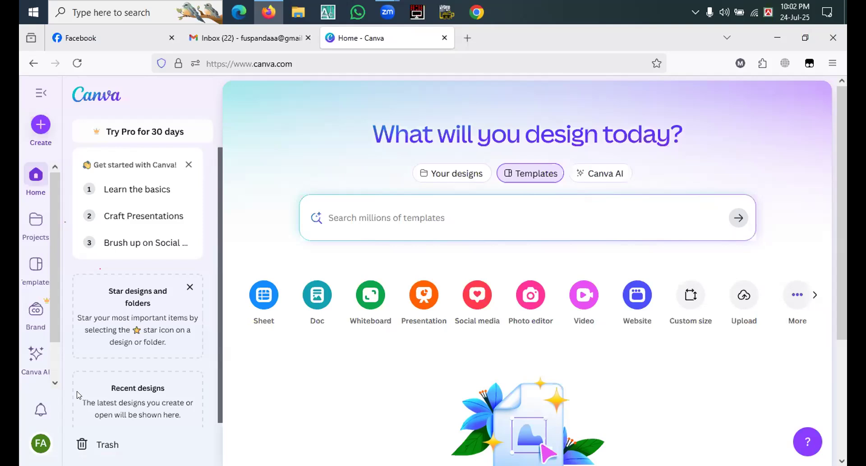
Step: Find the logo design type by searching for "logo" and create a blank Logo design
{"action": "left_click", "coordinate": [34, 125]}
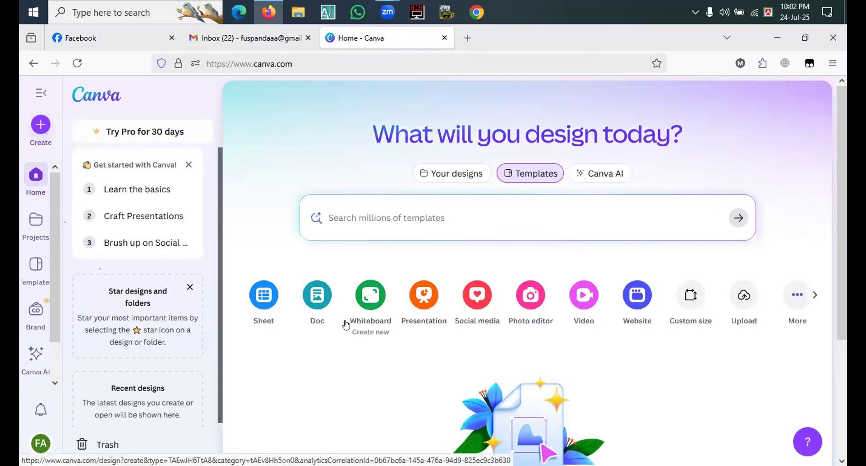
{"action": "left_click", "coordinate": [40, 129]}
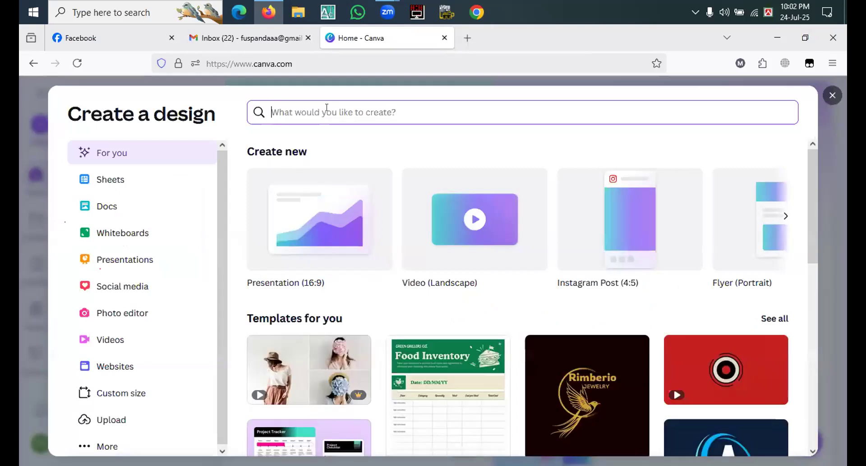
{"action": "type", "text": "logo"}
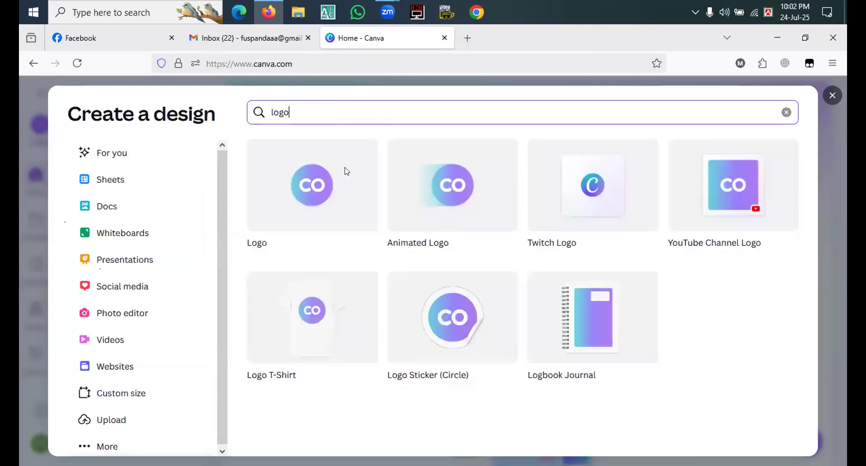
{"action": "left_click", "coordinate": [297, 199]}
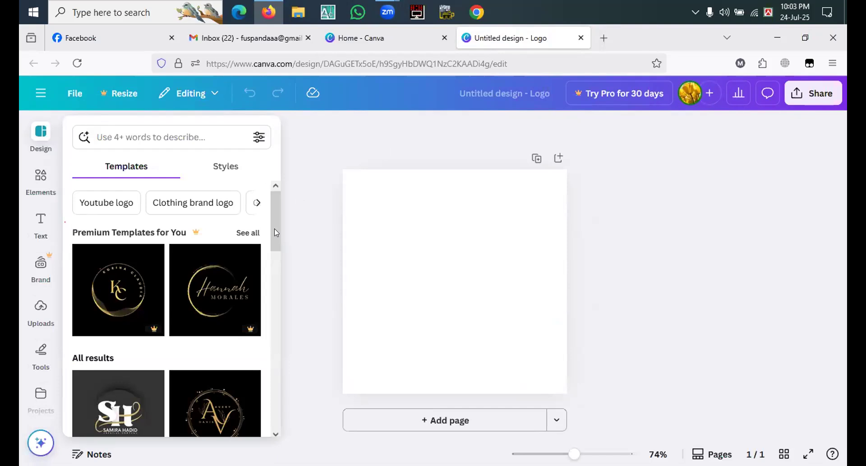
Step: Browse the logo templates and check which ones carry the Pro mark
{"action": "mouse_move", "coordinate": [247, 335]}
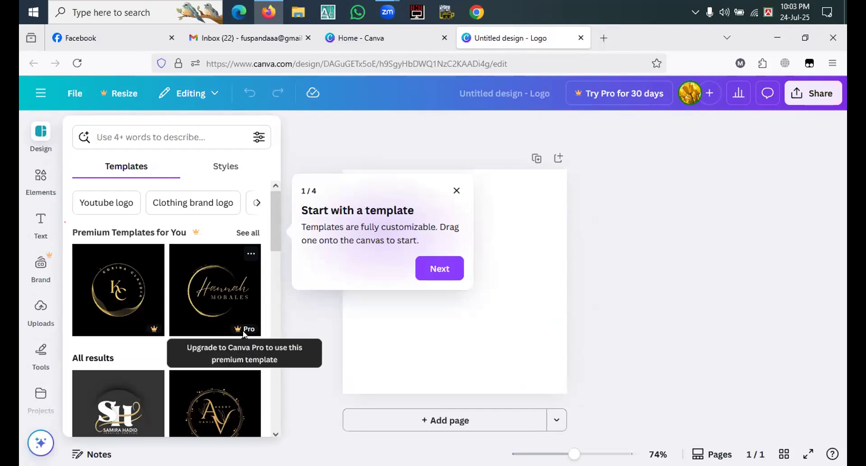
{"action": "left_click_drag", "start_coordinate": [272, 236], "coordinate": [273, 285]}
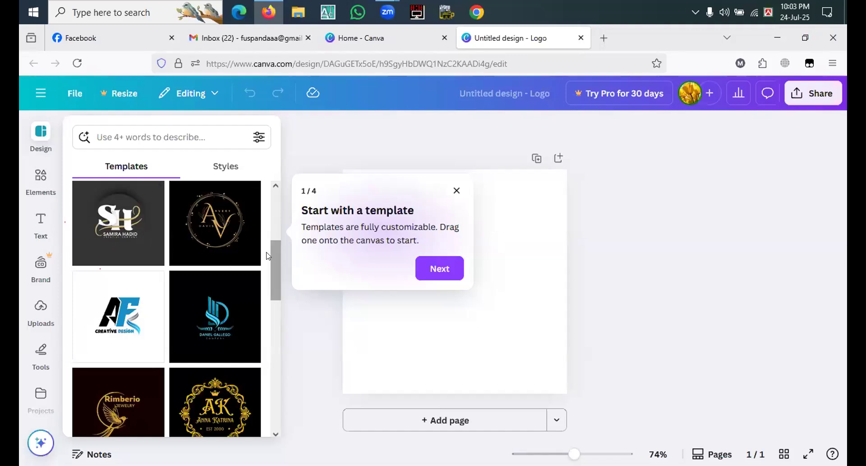
{"action": "left_click_drag", "start_coordinate": [273, 263], "coordinate": [271, 307]}
{"action": "scroll", "coordinate": [272, 307], "scroll_direction": "down", "scroll_amount": 1}
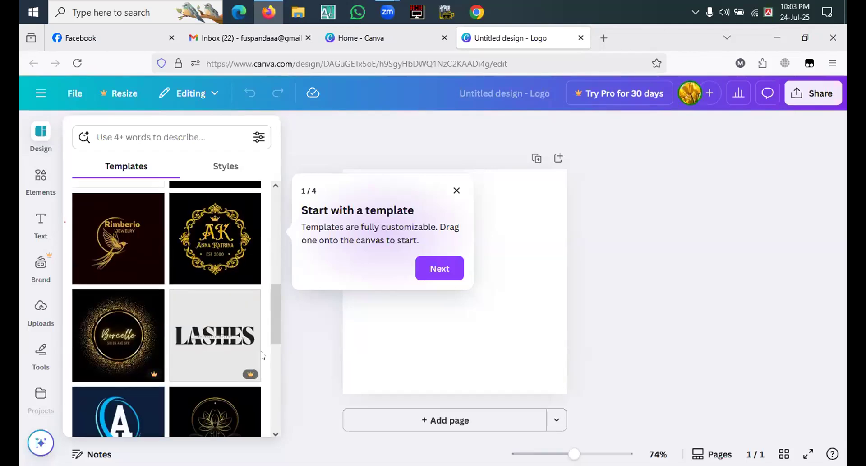
{"action": "mouse_move", "coordinate": [244, 372]}
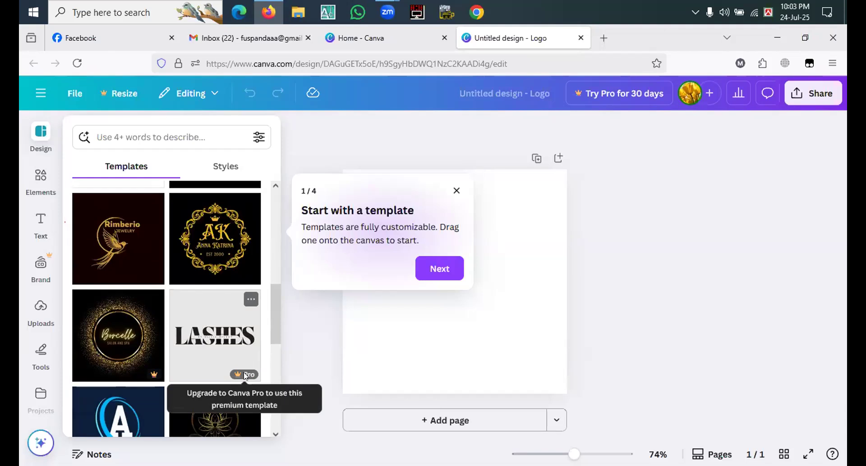